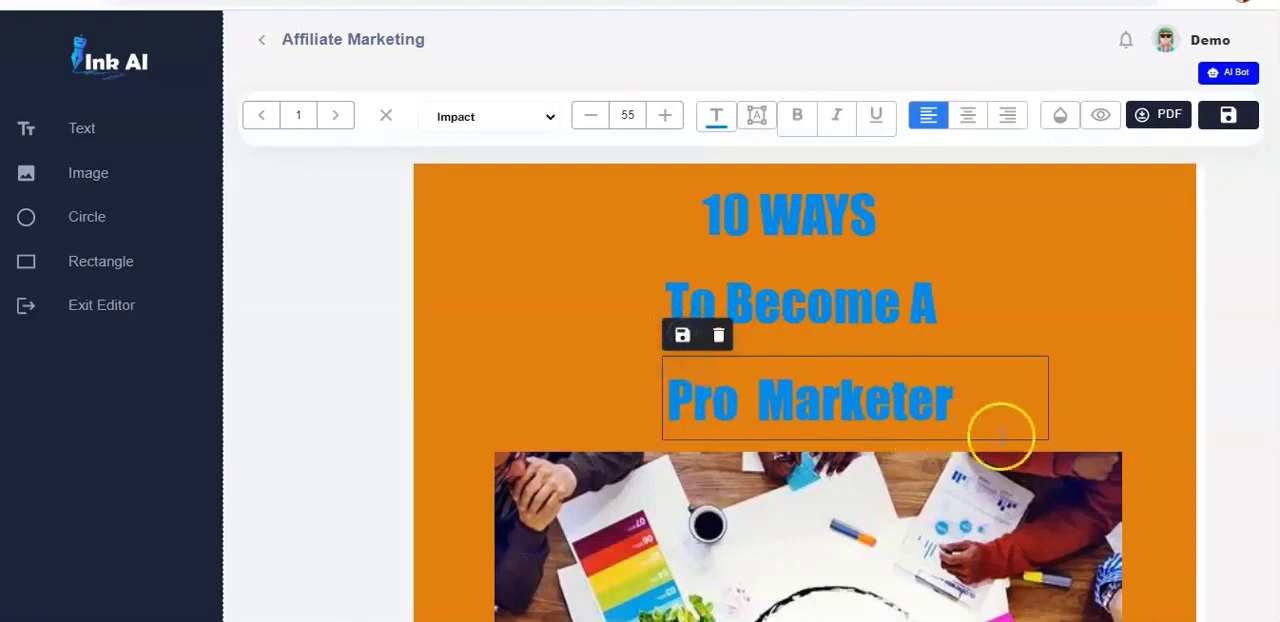
# - Replace the cover's third title line with "Affiliate Marketer" and reposition it centred just beneath "To Become A"
pyautogui.click(968, 404)
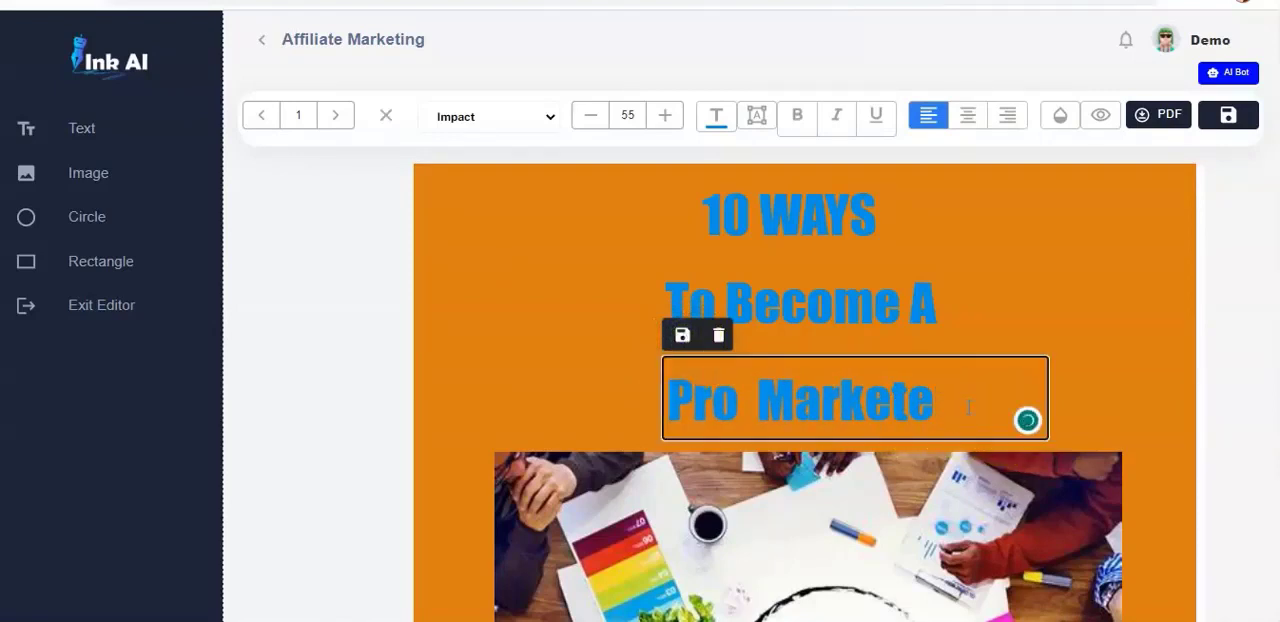
pyautogui.press('BackSpace')
pyautogui.press('BackSpace')
pyautogui.press('BackSpace')
pyautogui.press('BackSpace')
pyautogui.press('BackSpace')
pyautogui.press('BackSpace')
pyautogui.press('BackSpace')
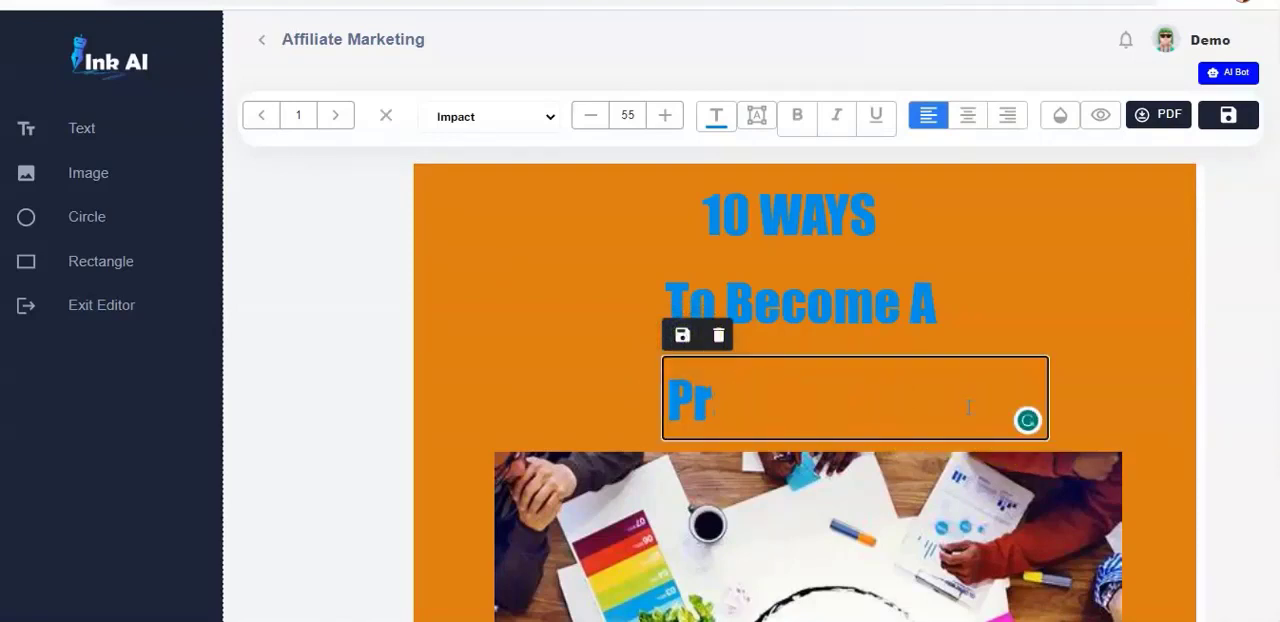
pyautogui.press('BackSpace')
pyautogui.write('A')
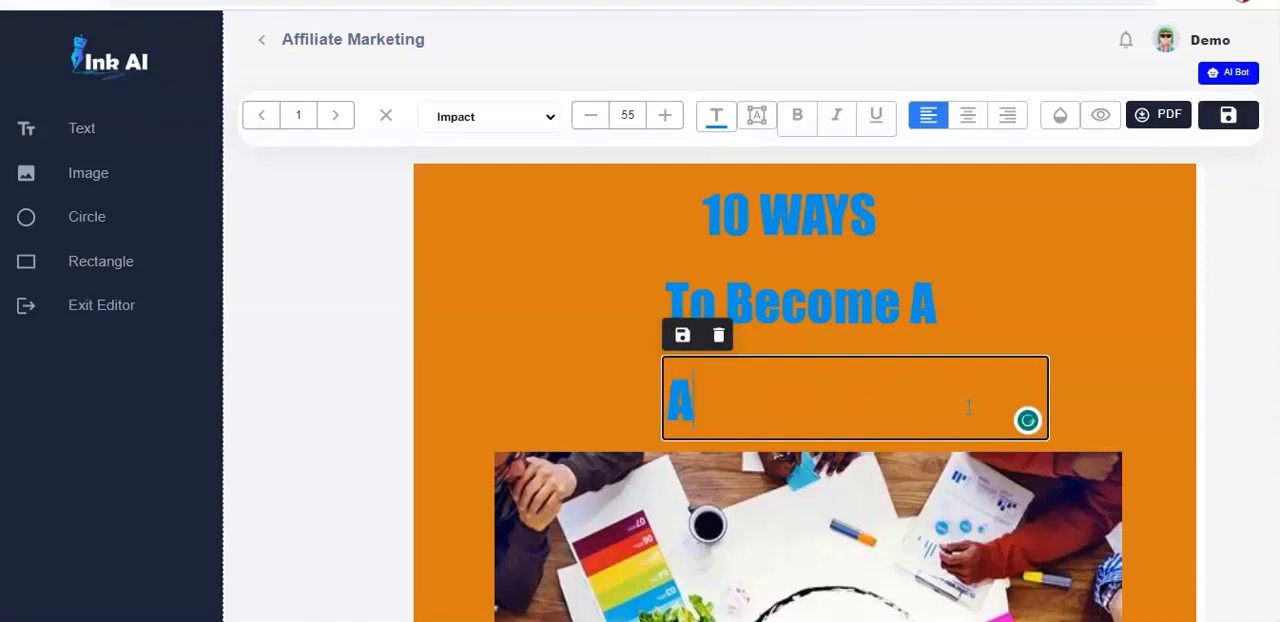
pyautogui.write('ffiliate')
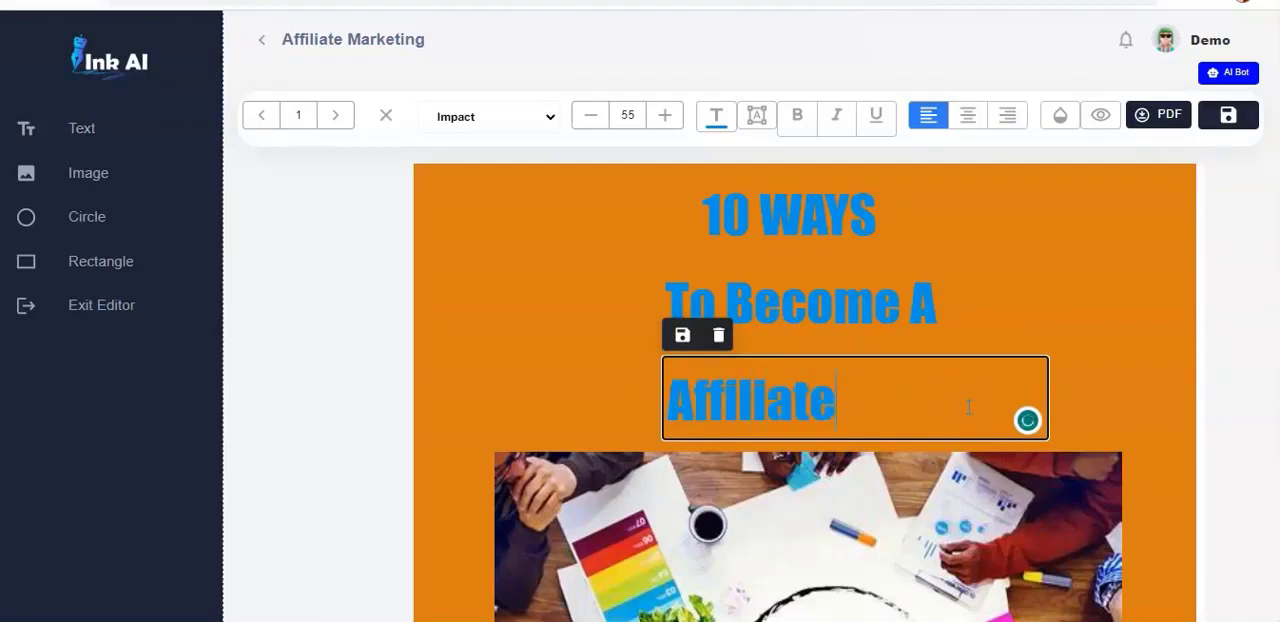
pyautogui.write(' Marketer')
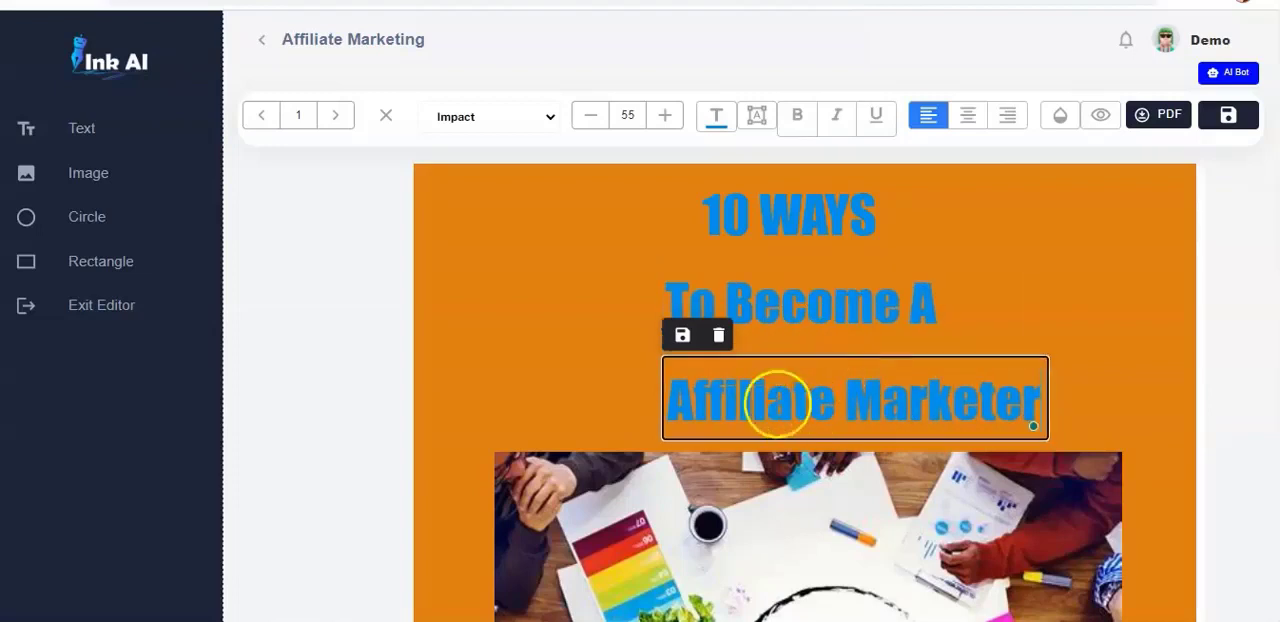
pyautogui.click(682, 335)
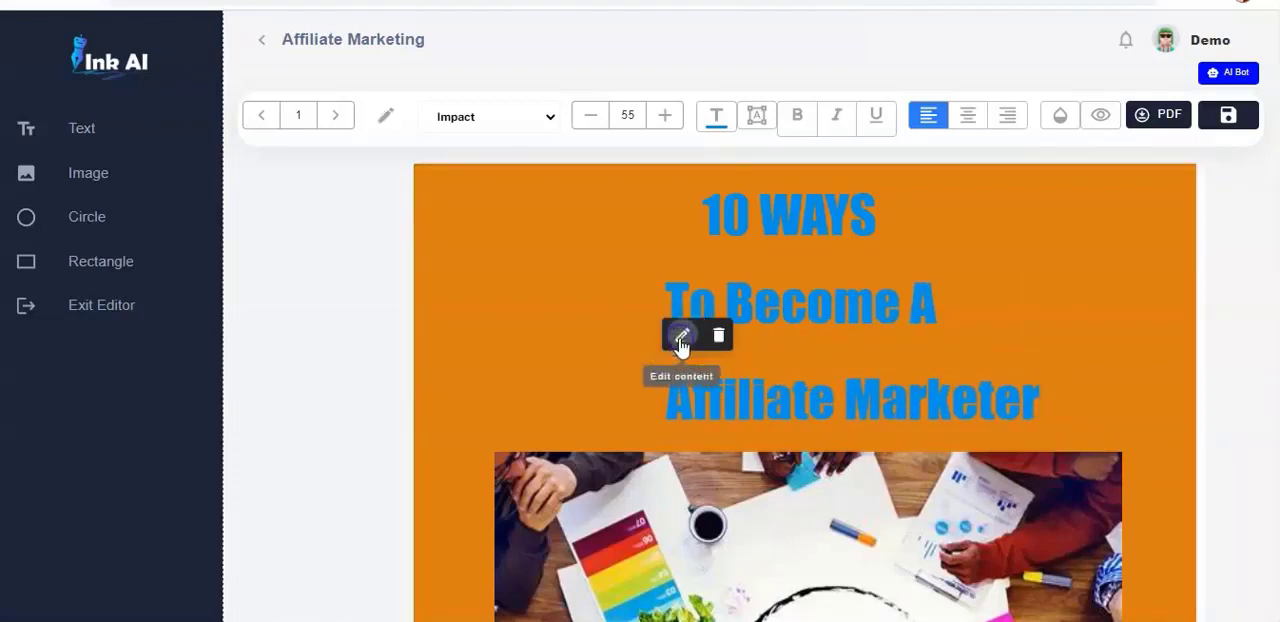
pyautogui.moveTo(809, 395)
pyautogui.mouseDown()
pyautogui.moveTo(763, 394)
pyautogui.moveTo(765, 361)
pyautogui.mouseUp()
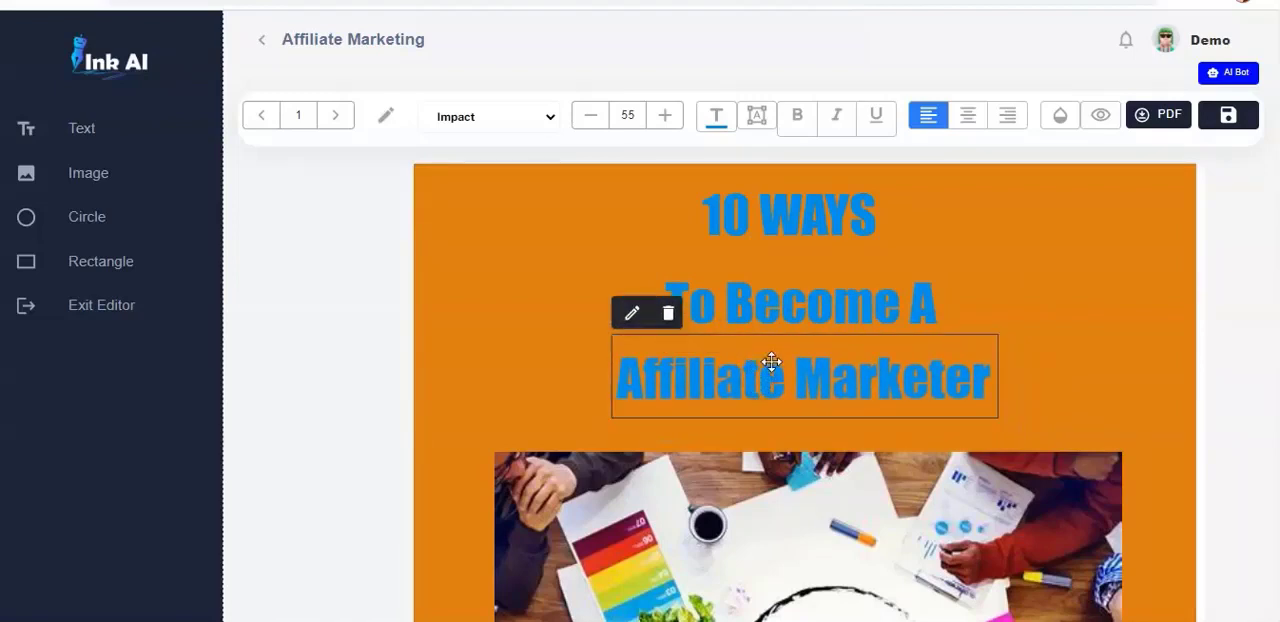
# - Open the placeholder paragraph under the Acknowledgement heading for editing and select its text
pyautogui.moveTo(1274, 160); pyautogui.dragTo(1275, 183)
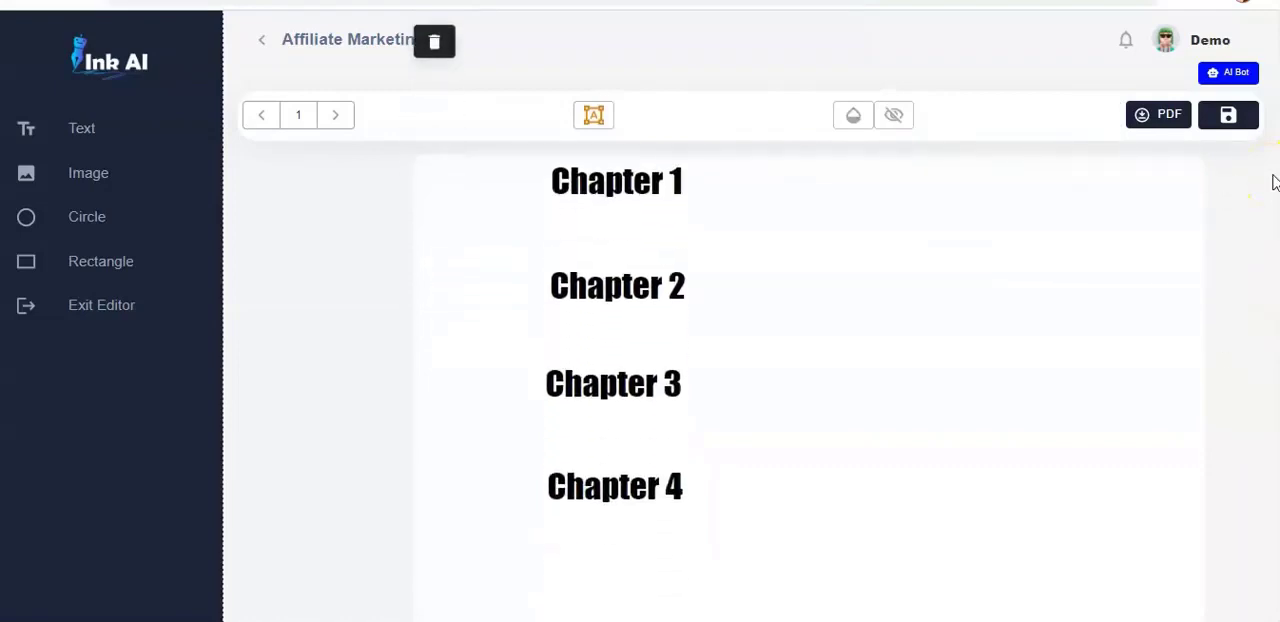
pyautogui.scroll(-7, 1275, 183)
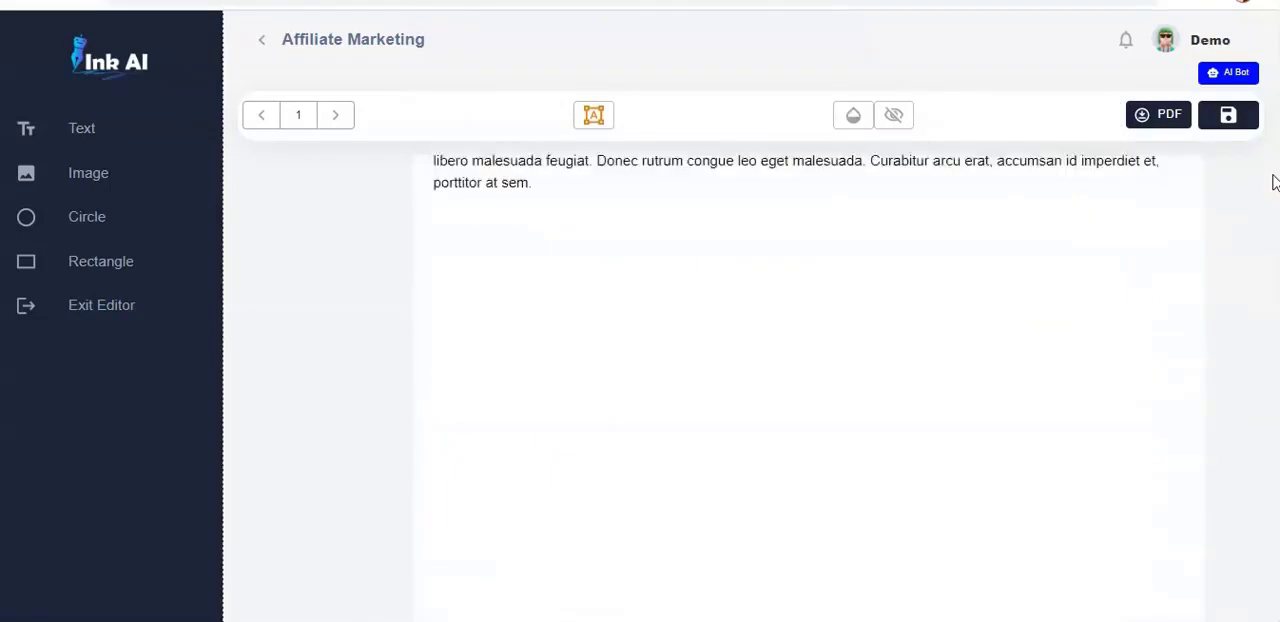
pyautogui.scroll(3, 1274, 181)
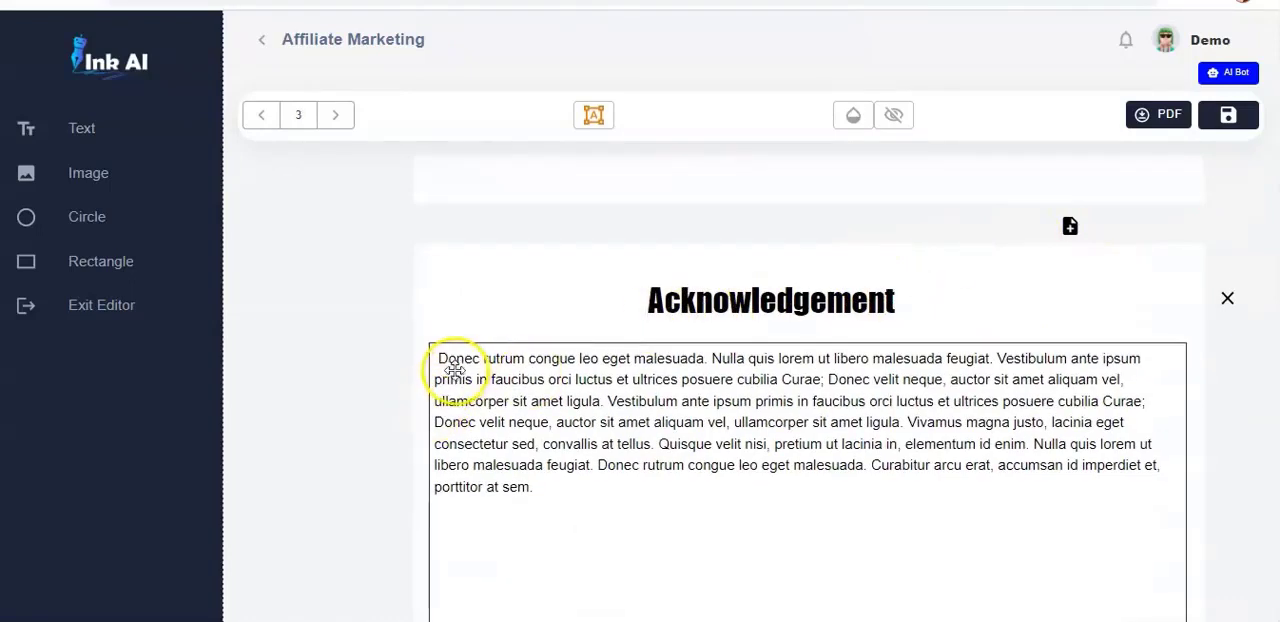
pyautogui.click(541, 494)
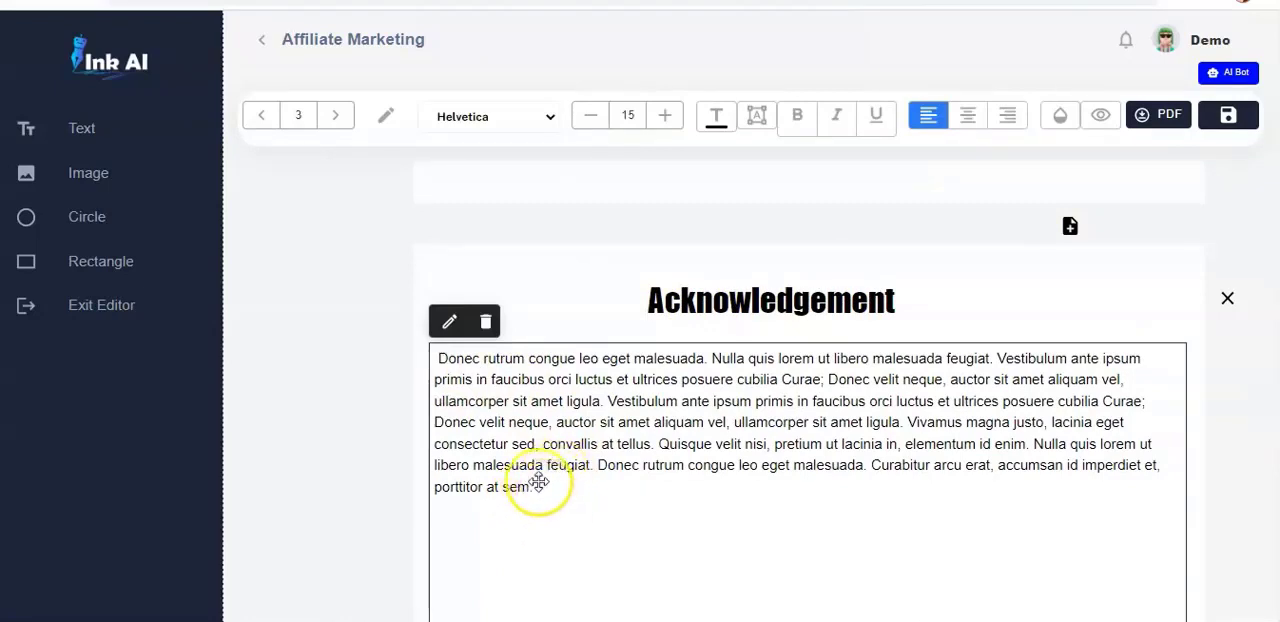
pyautogui.click(449, 323)
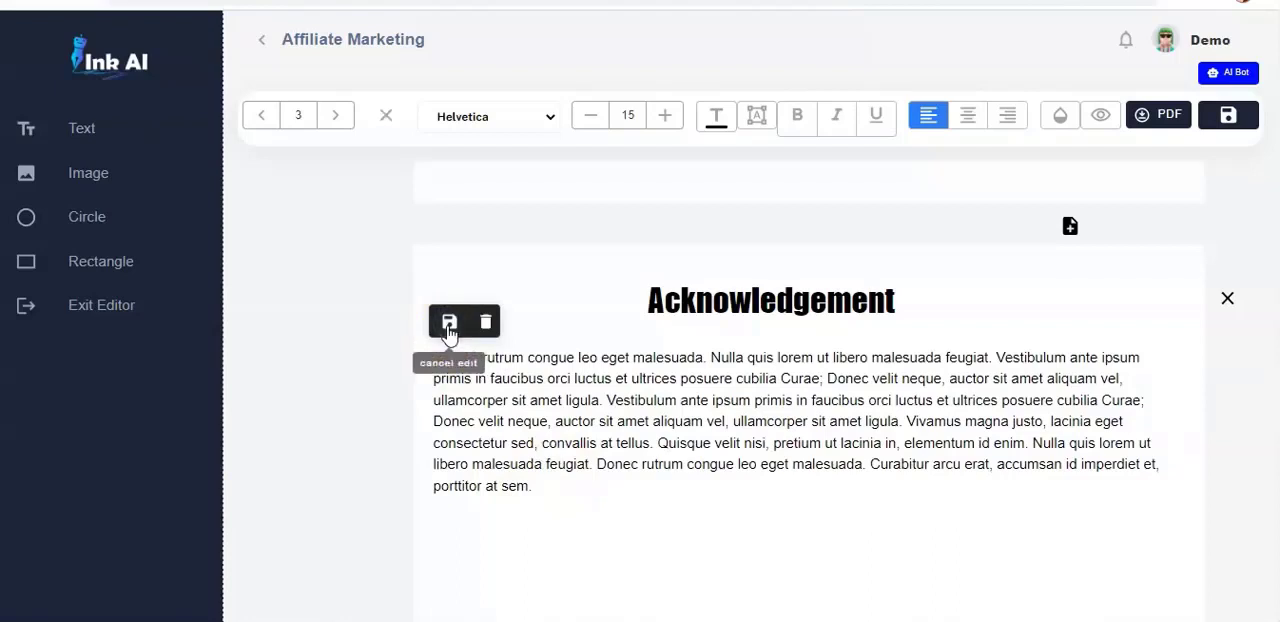
pyautogui.moveTo(533, 487); pyautogui.dragTo(470, 350)
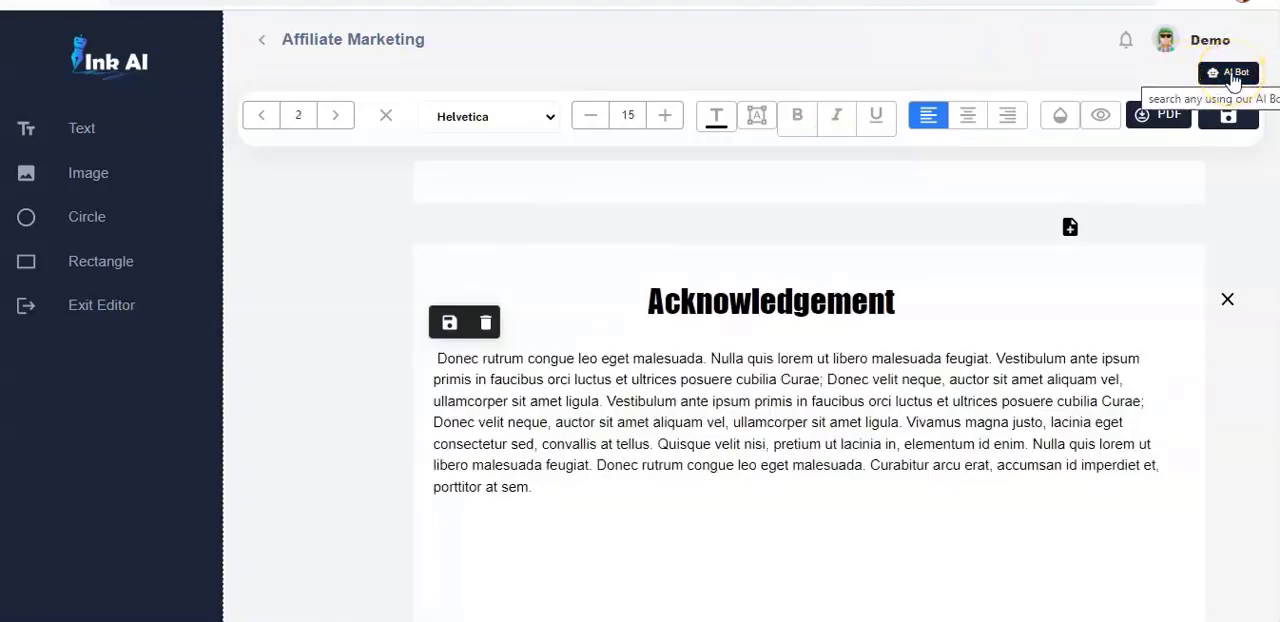
# - In the AI Bot, turn on voice replies and set the language to French
pyautogui.click(1234, 75)
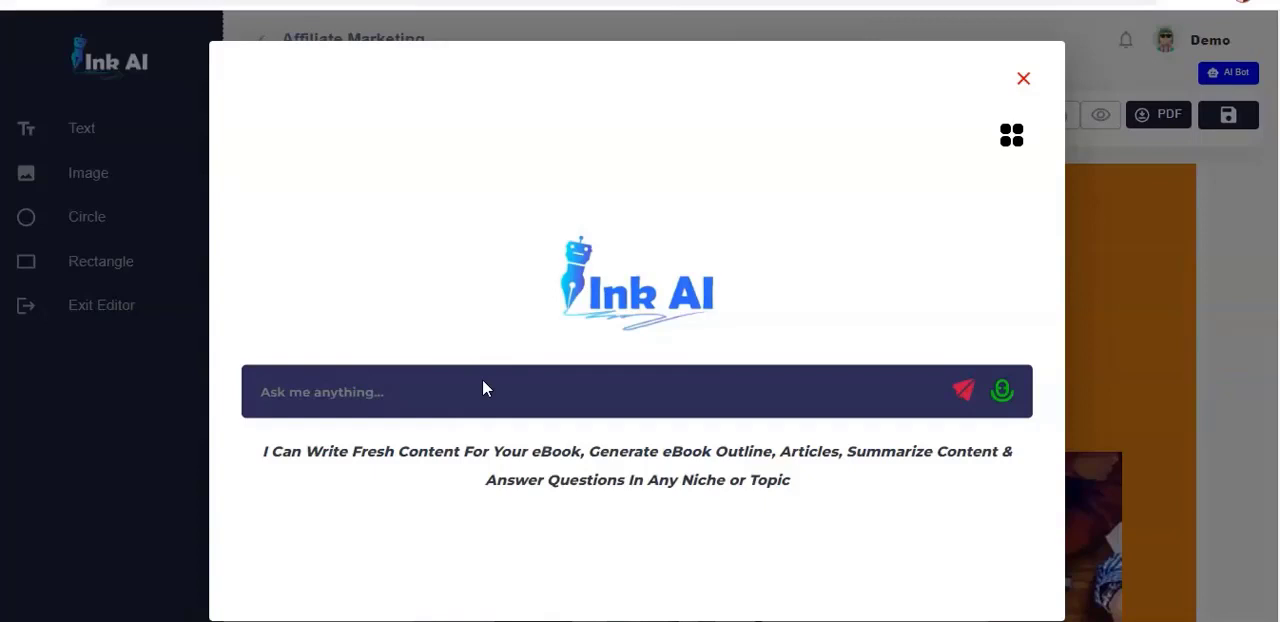
pyautogui.click(1010, 136)
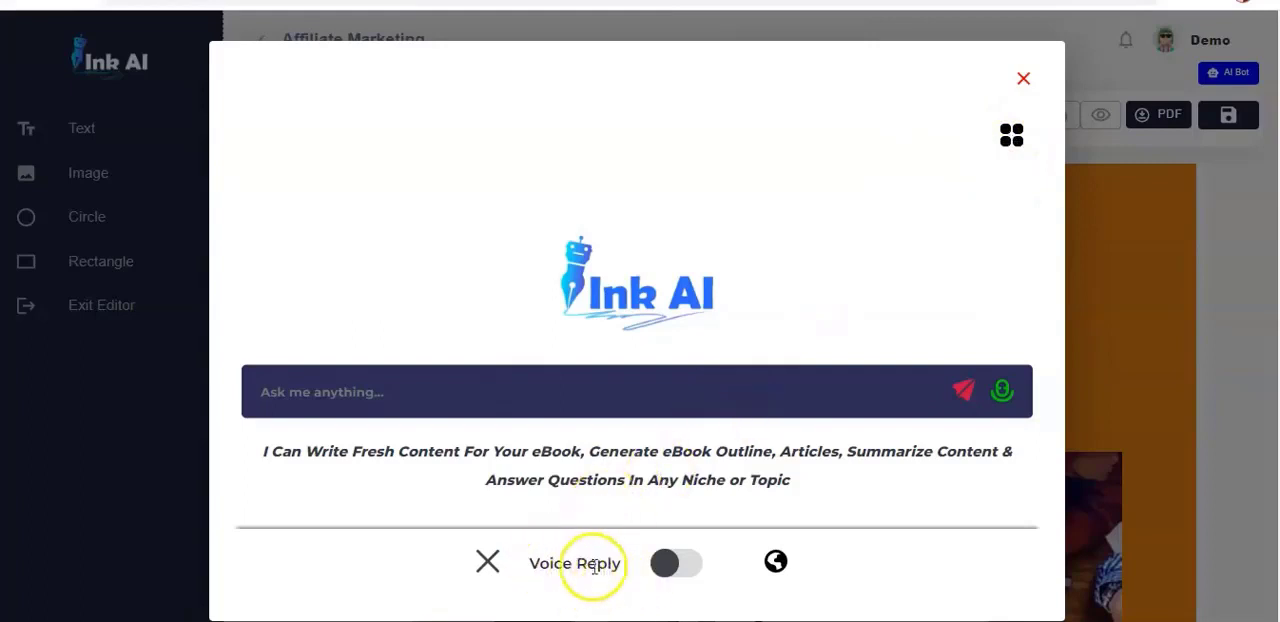
pyautogui.click(665, 564)
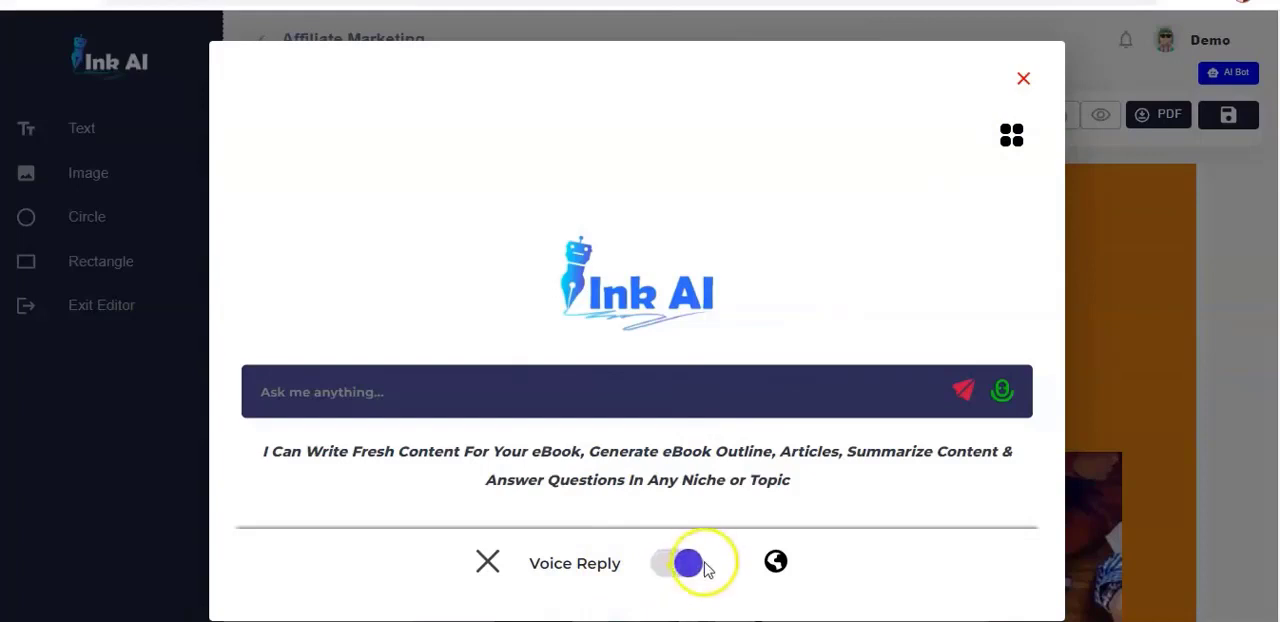
pyautogui.click(777, 563)
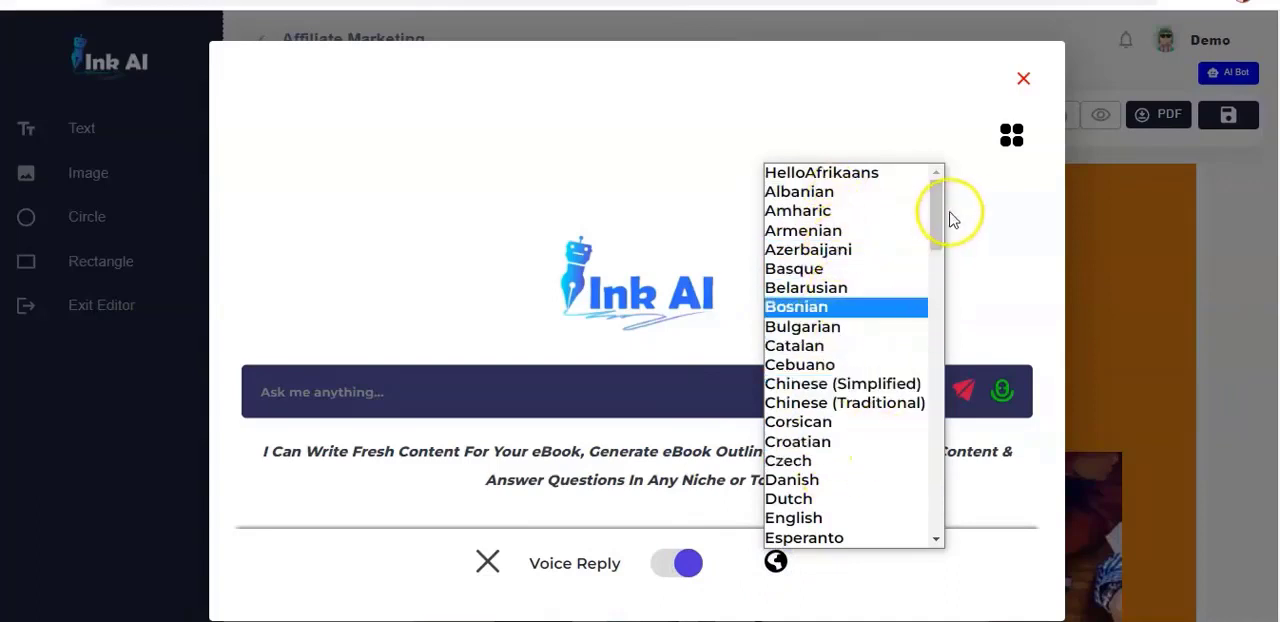
pyautogui.moveTo(934, 214); pyautogui.dragTo(920, 289)
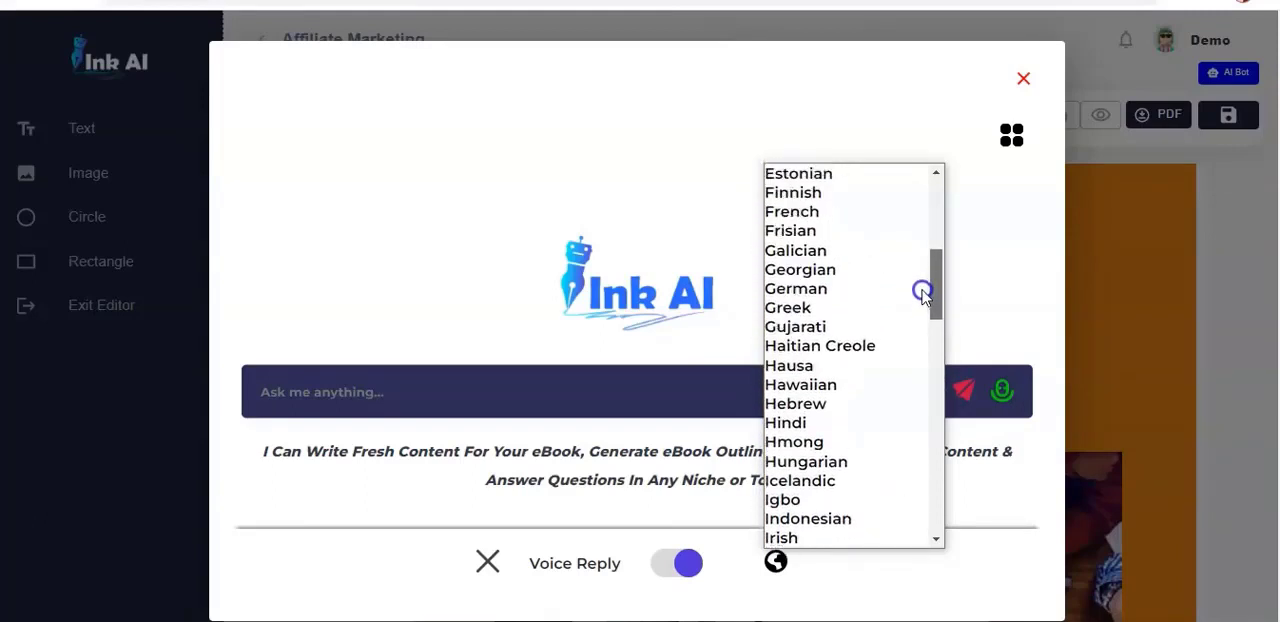
pyautogui.click(829, 230)
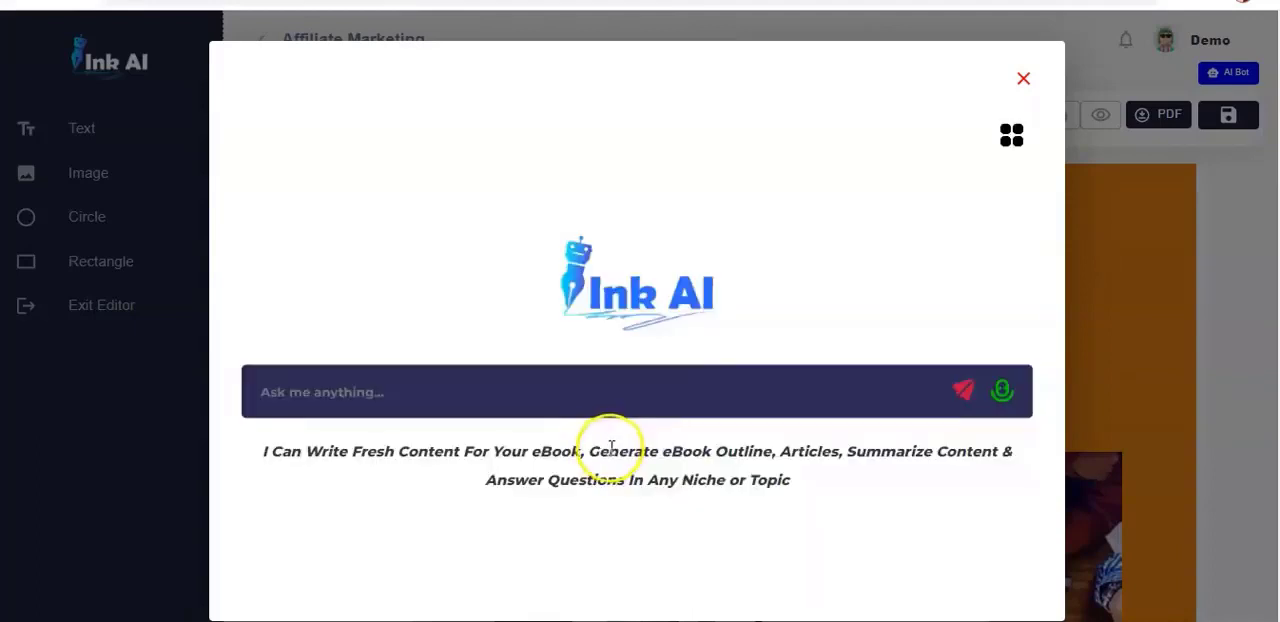
# - Ask the AI Bot to "Write an Acknowledgement for my Affiliate Marketing Ebook"
pyautogui.click(539, 385)
pyautogui.write('w')
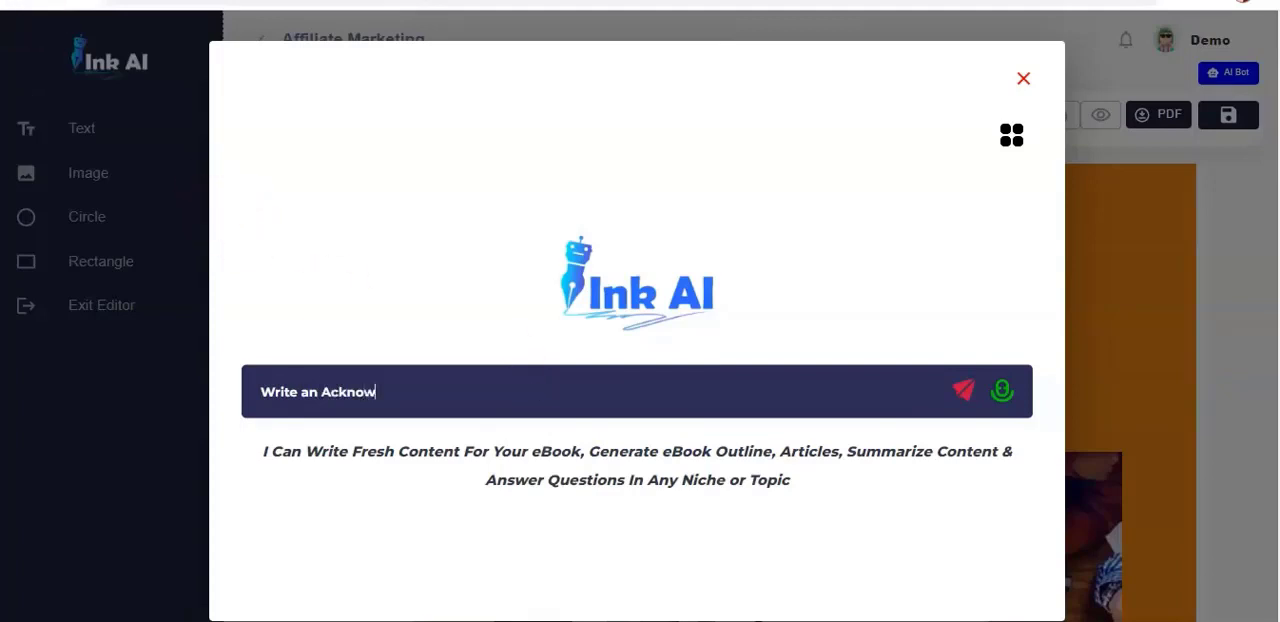
pyautogui.write('ledgement for my Affiliate Marketing Ebook')
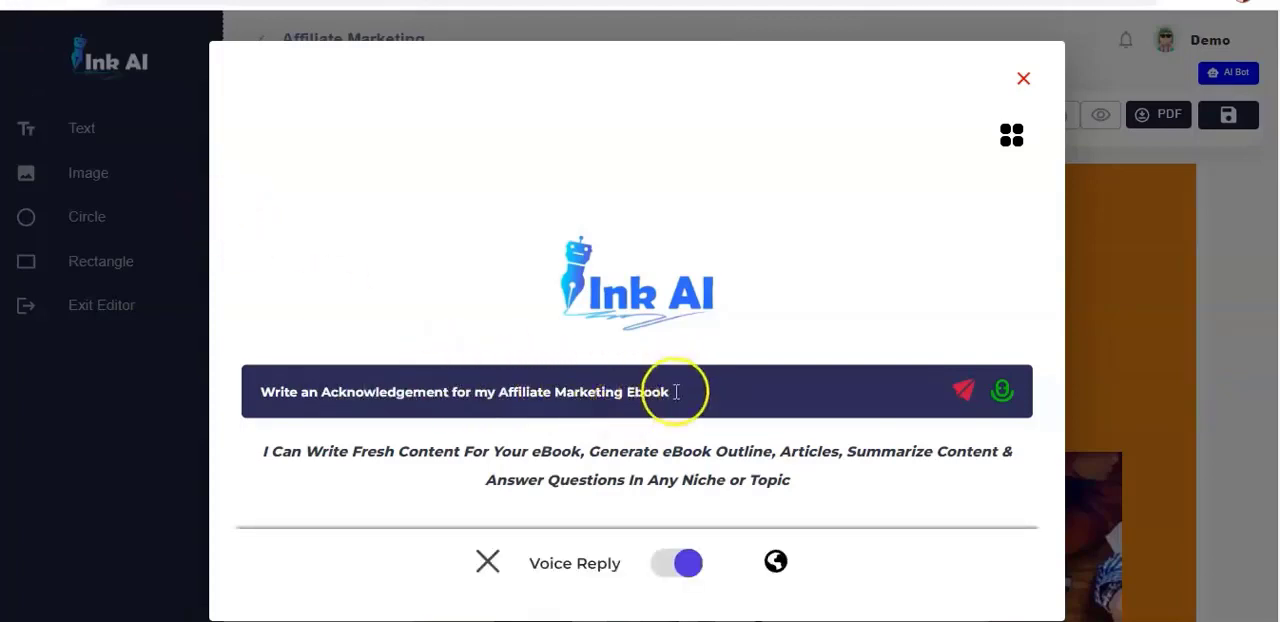
pyautogui.click(965, 393)
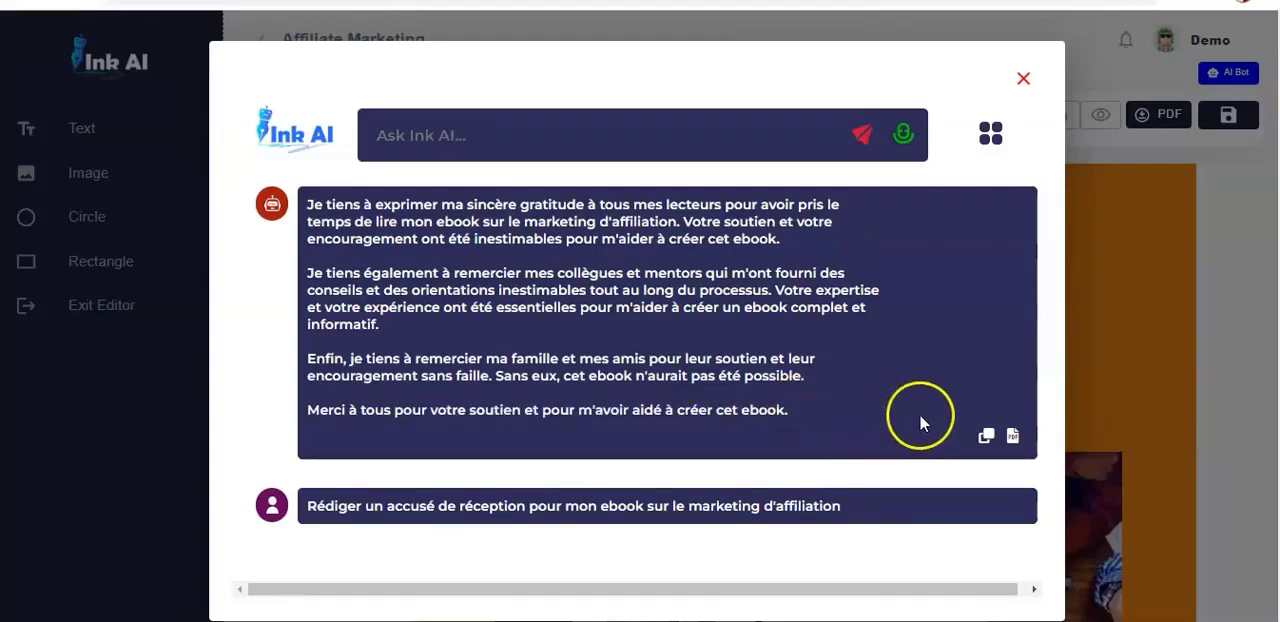
# - Copy the AI Bot's generated acknowledgement and paste it over the placeholder paragraph on the Acknowledgement page
pyautogui.click(988, 438)
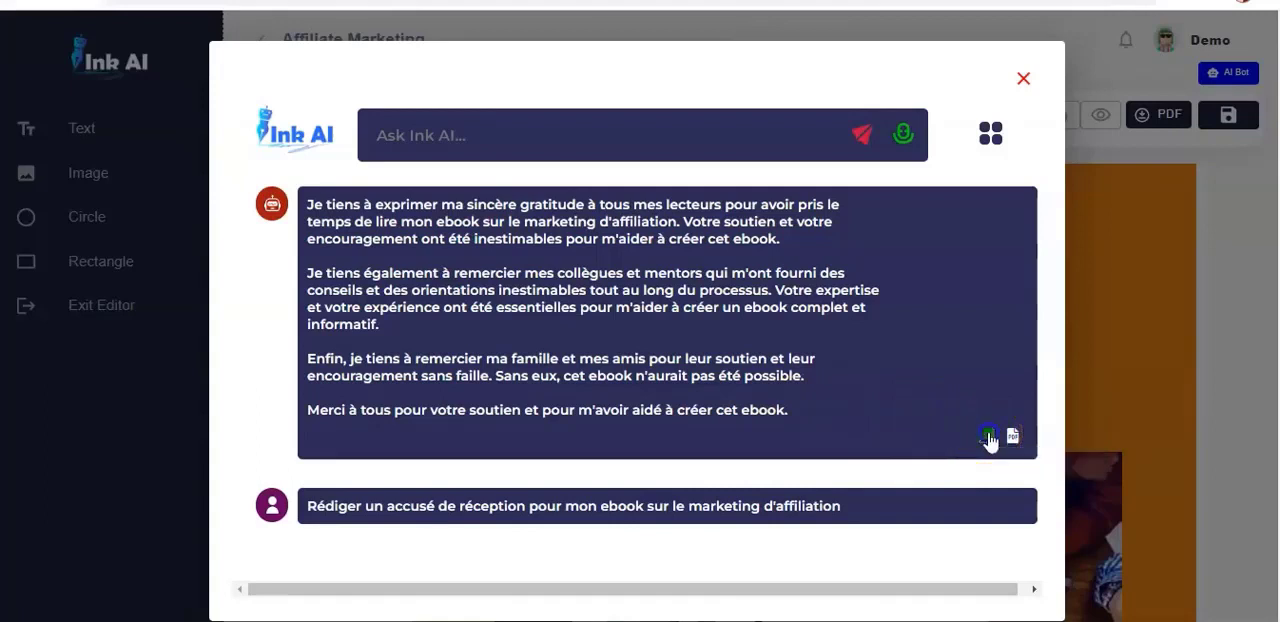
pyautogui.click(1027, 76)
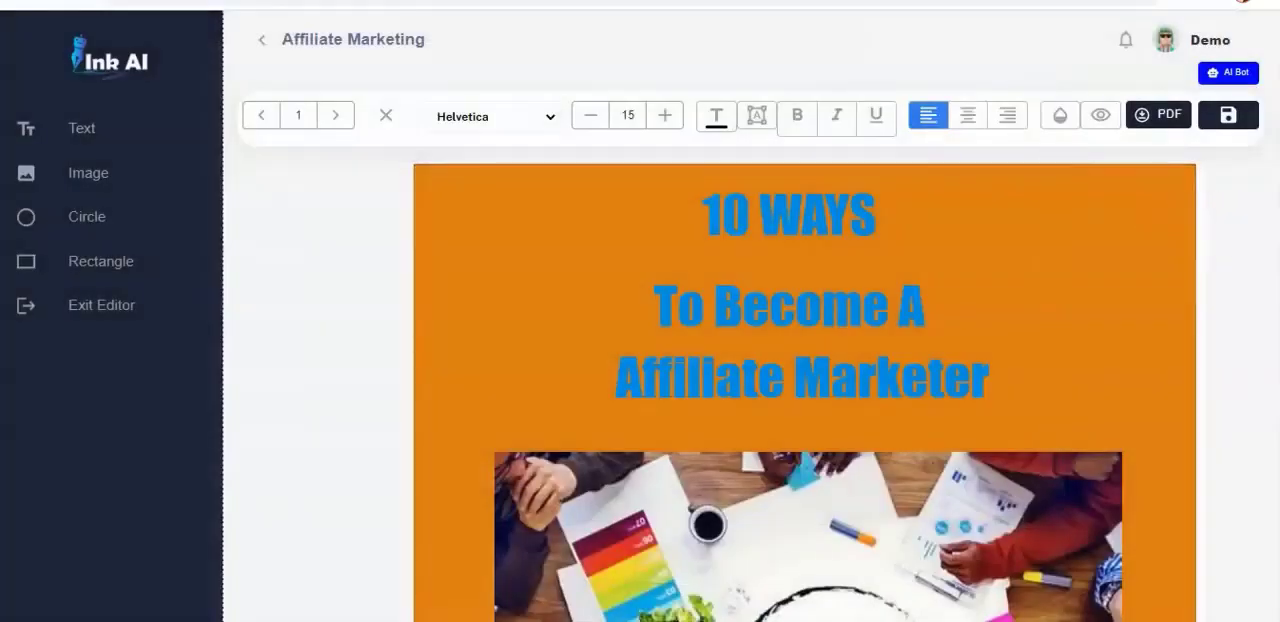
pyautogui.scroll(-10, 805, 390)
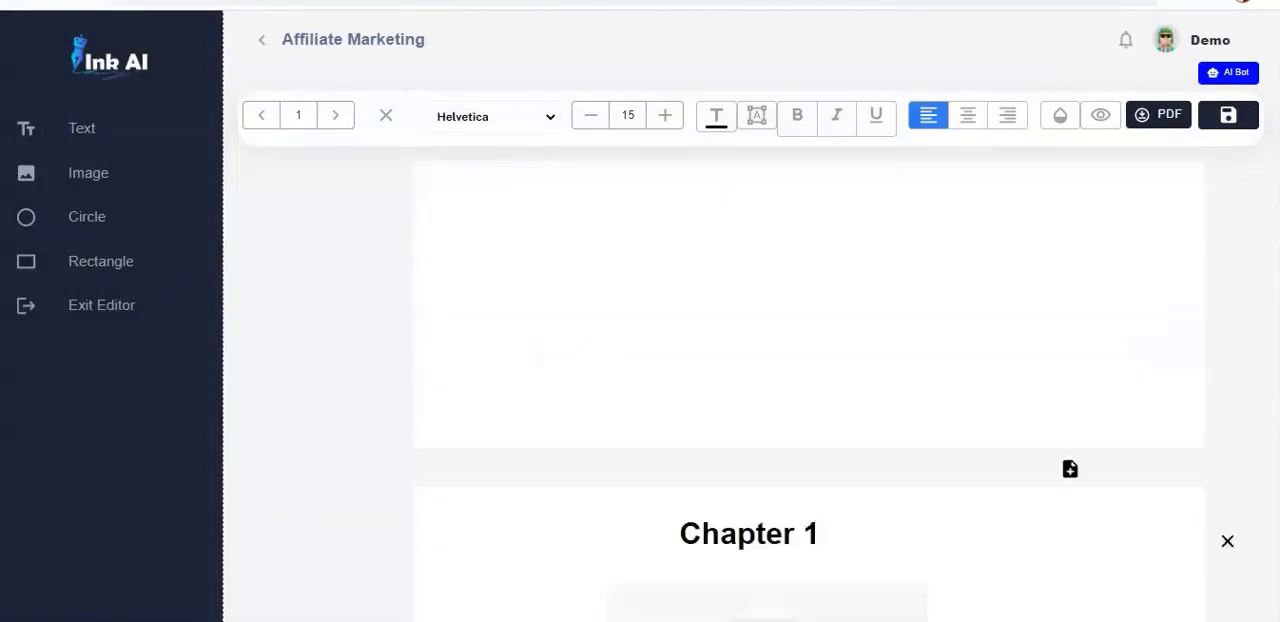
pyautogui.scroll(-1, 805, 430)
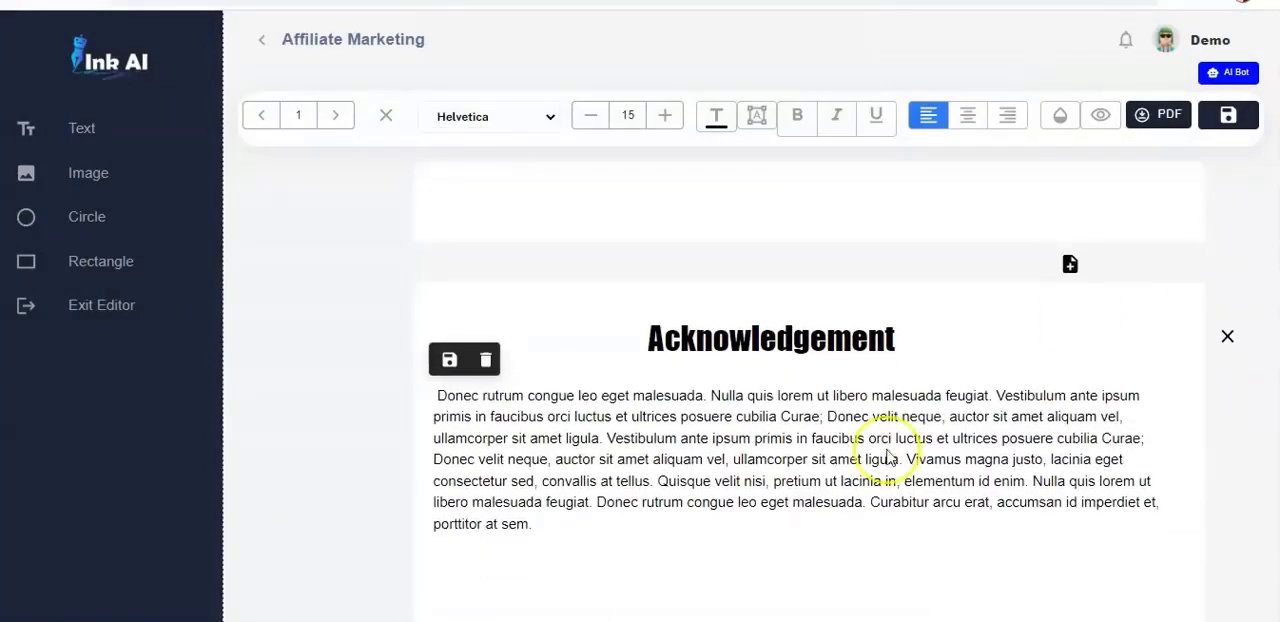
pyautogui.click(811, 498)
pyautogui.moveTo(531, 531); pyautogui.dragTo(438, 403)
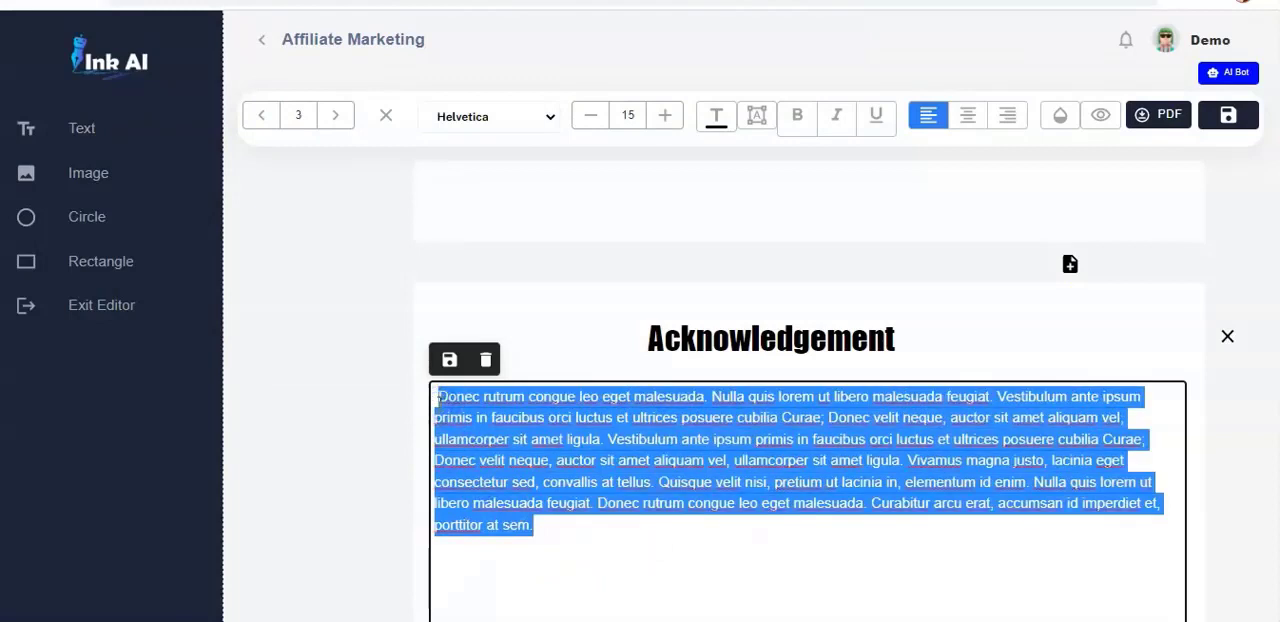
pyautogui.hotkey('ctrl', 'v')
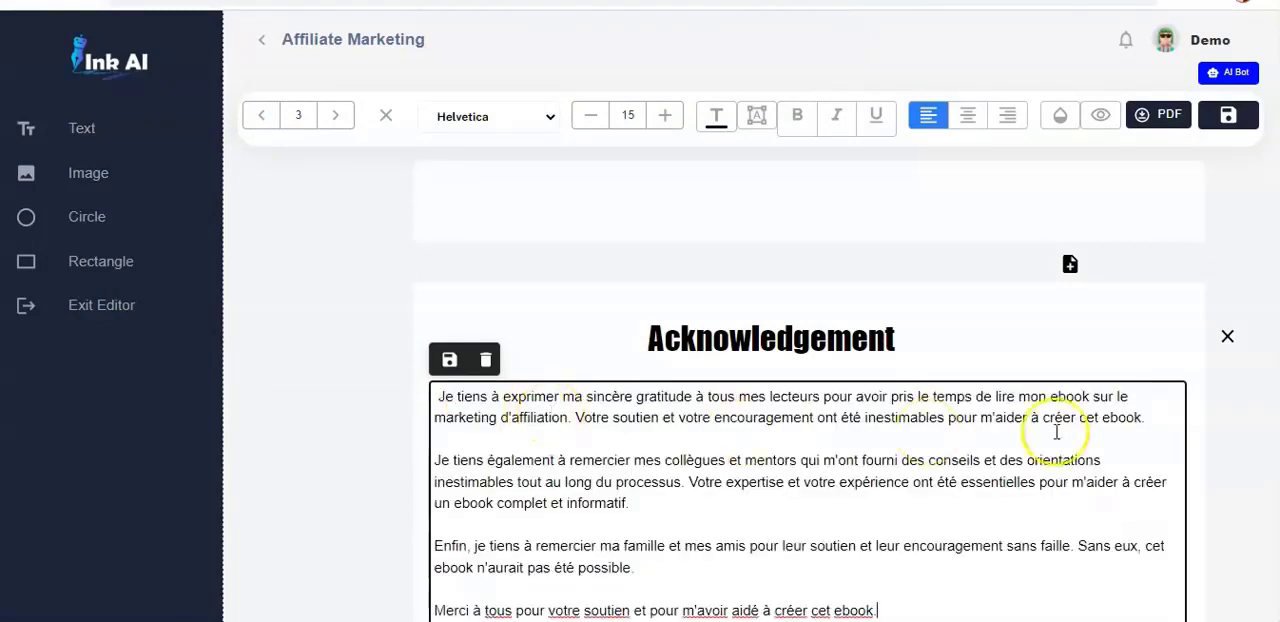
# - Review the pasted acknowledgement text and the rest of its page down to Chapter 1
pyautogui.scroll(-3, 1279, 304)
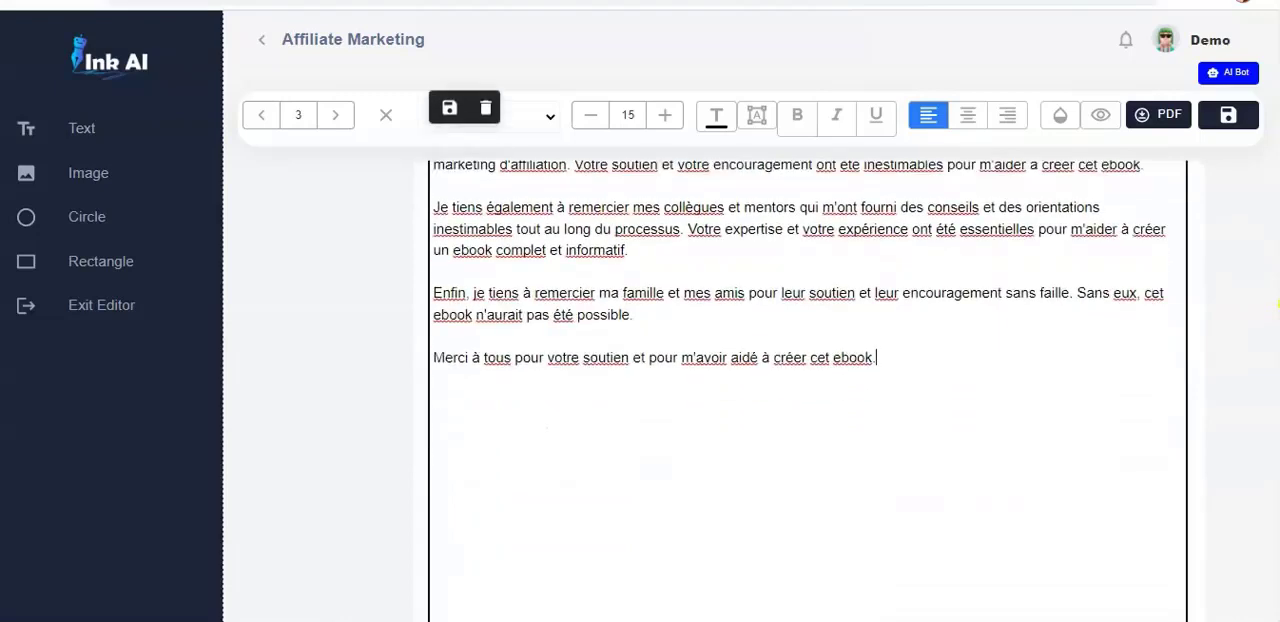
pyautogui.scroll(3, 1279, 304)
pyautogui.scroll(-1, 1279, 304)
pyautogui.scroll(-1, 1279, 302)
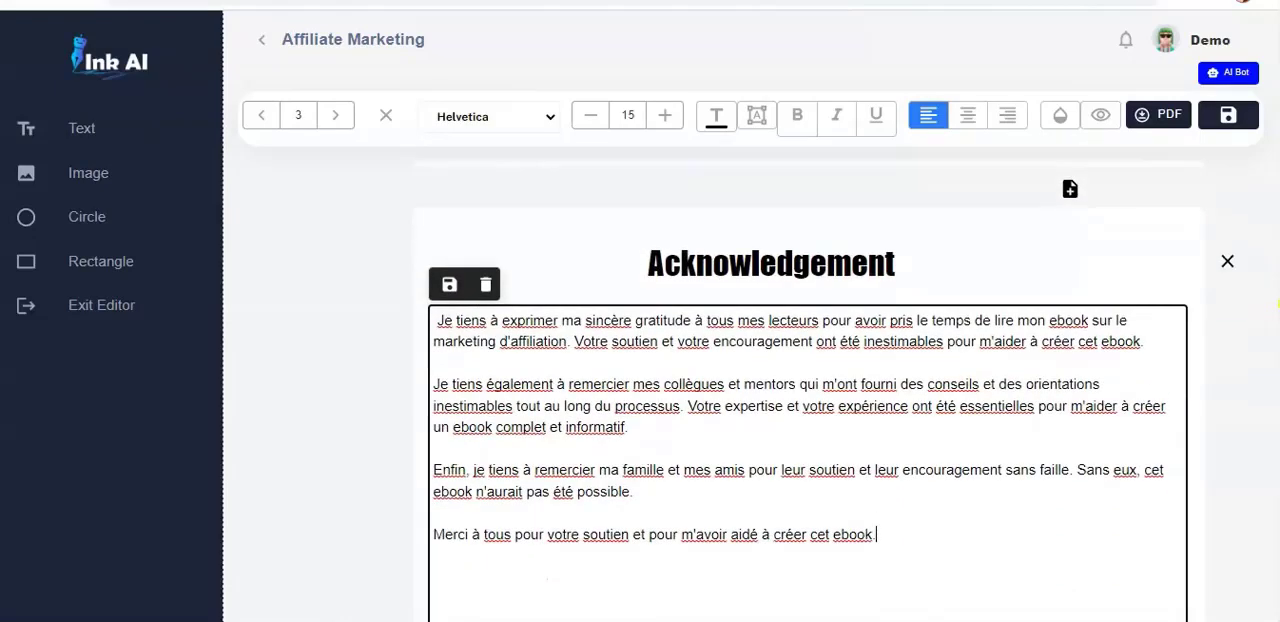
pyautogui.scroll(-5, 1279, 302)
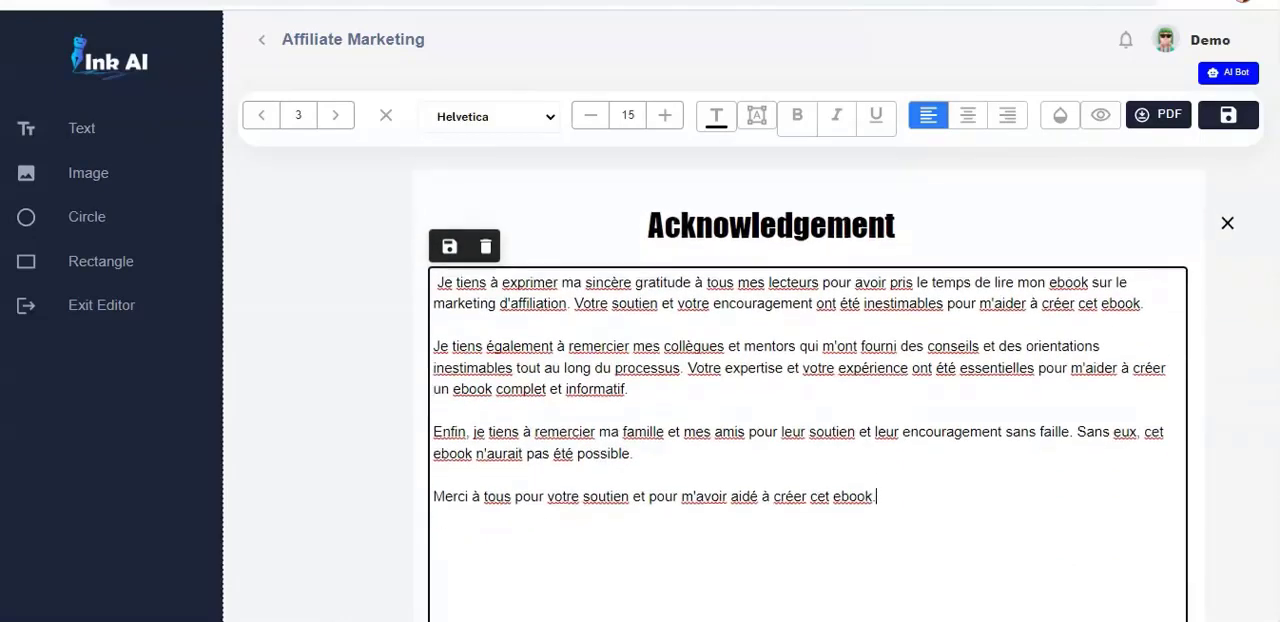
pyautogui.scroll(-5, 1279, 302)
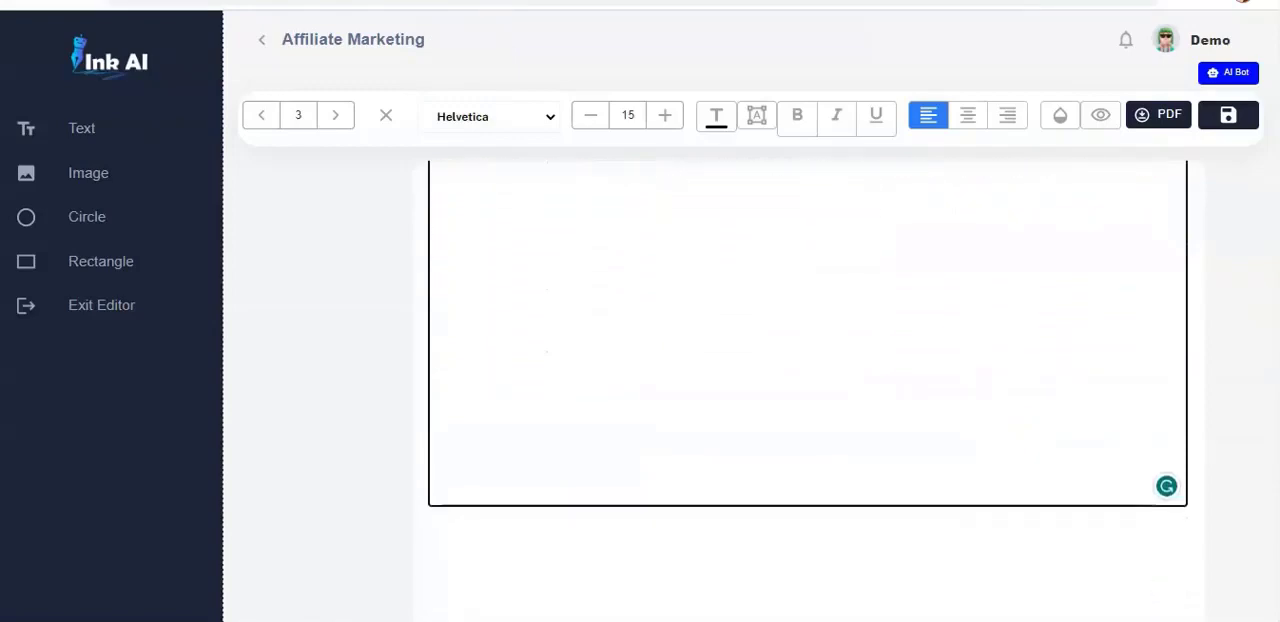
pyautogui.scroll(10, 1279, 302)
pyautogui.scroll(-6, 1279, 302)
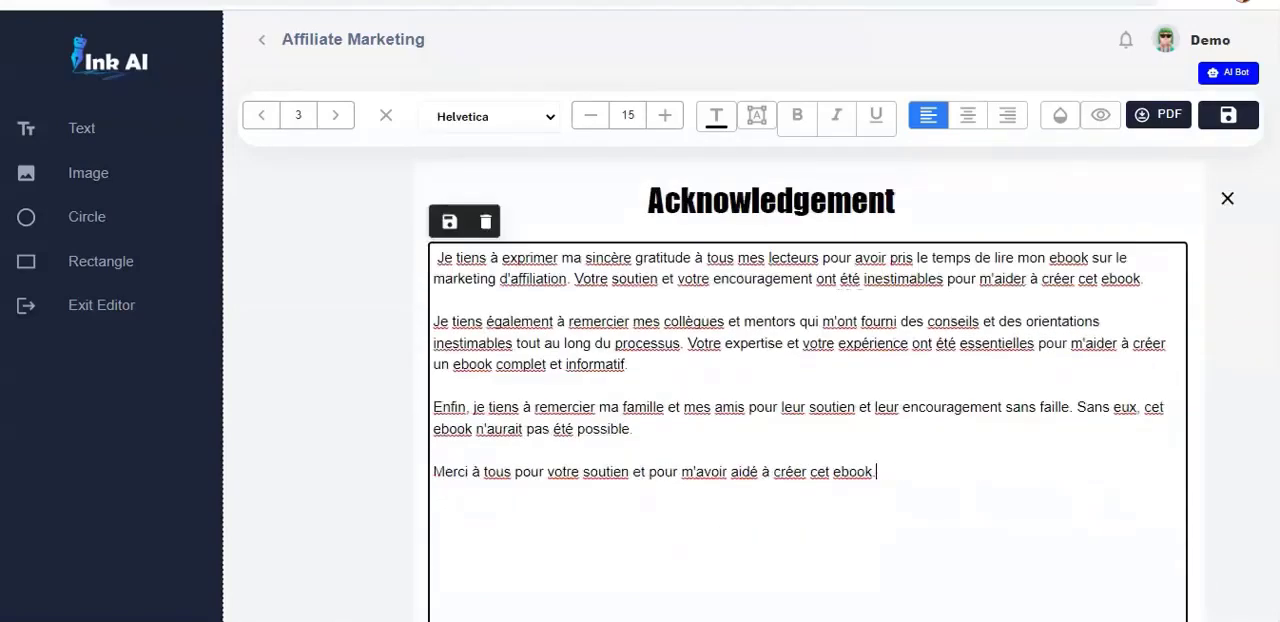
pyautogui.scroll(-2, 1279, 302)
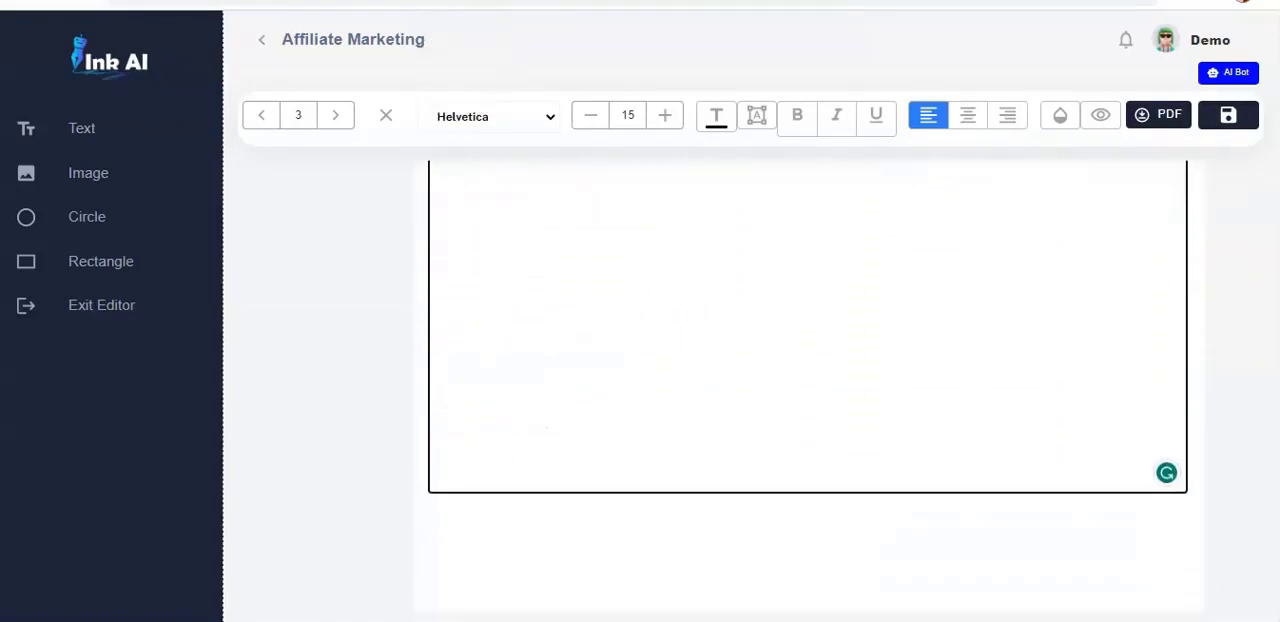
pyautogui.scroll(-12, 790, 315)
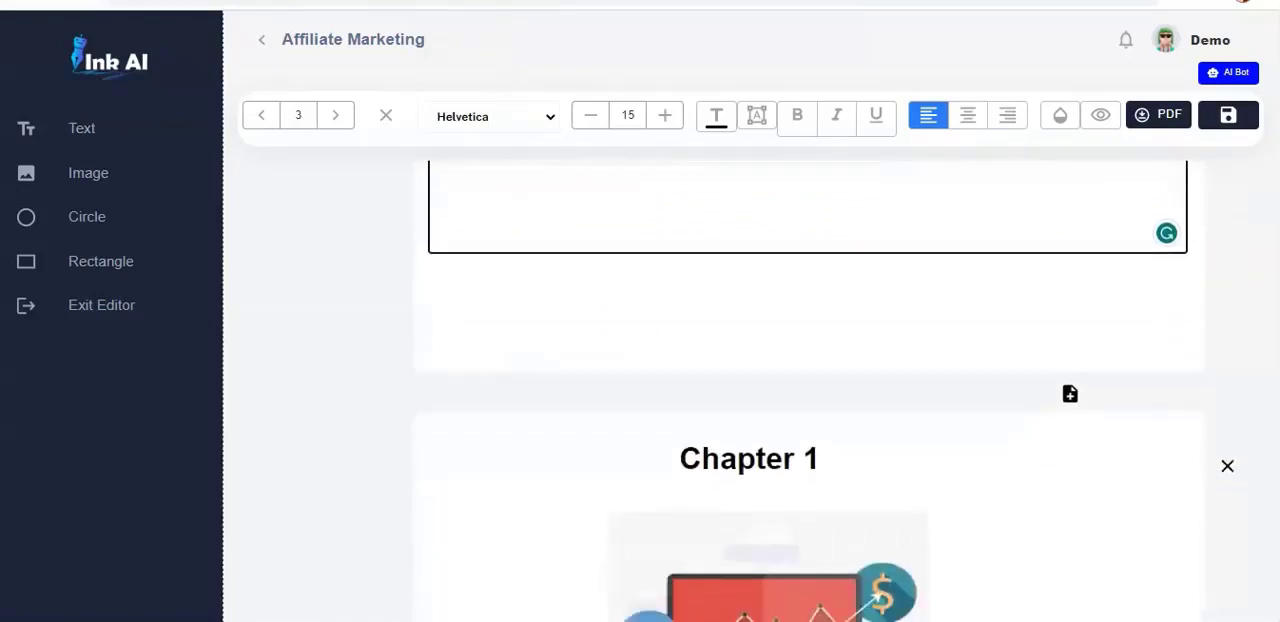
# - Delete the red chart illustration beneath the Chapter 1 heading
pyautogui.scroll(9, 790, 315)
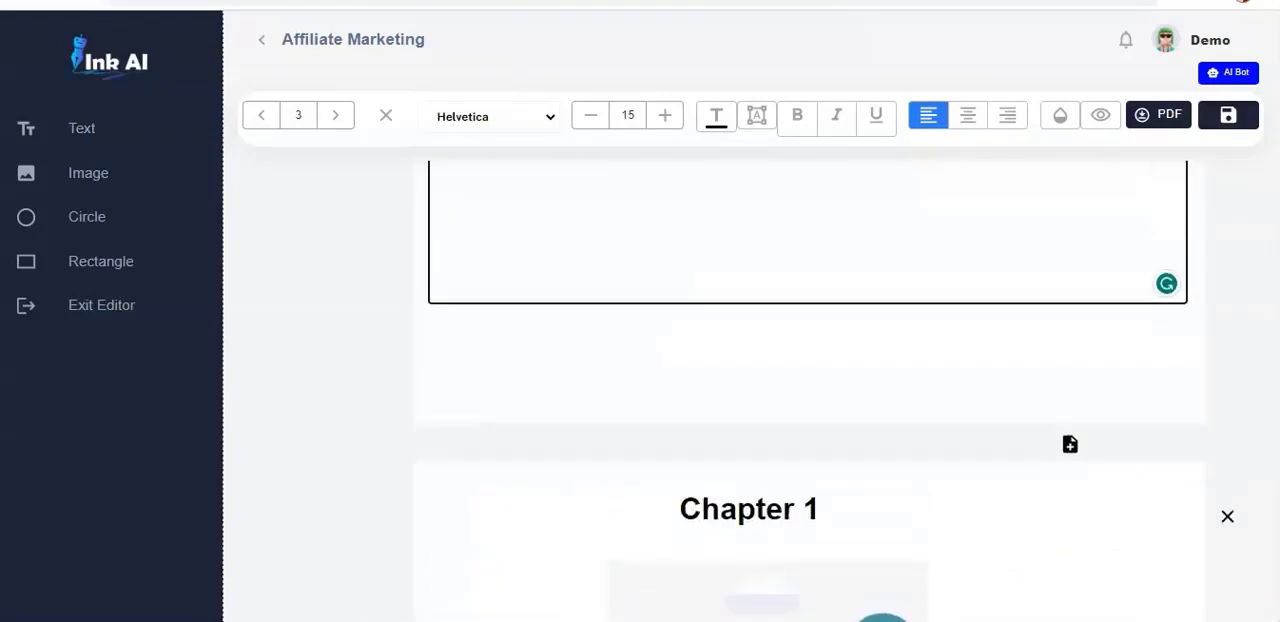
pyautogui.scroll(-5, 790, 580)
pyautogui.scroll(-2, 790, 560)
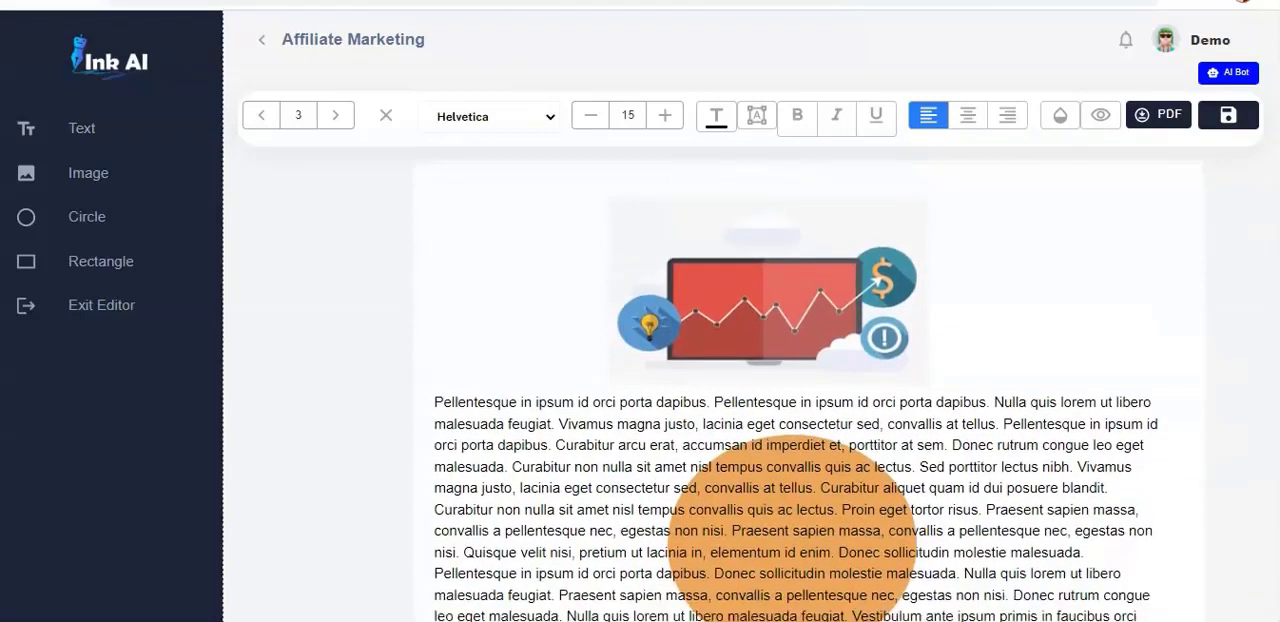
pyautogui.scroll(3, 897, 388)
pyautogui.click(897, 388)
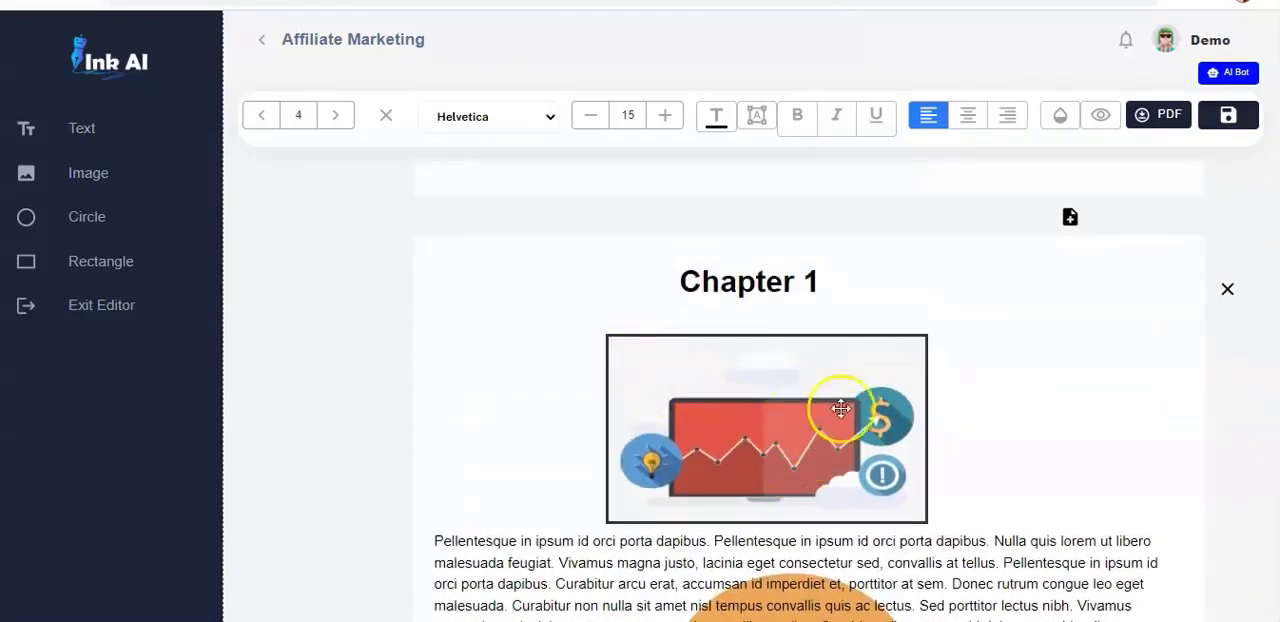
pyautogui.click(1022, 435)
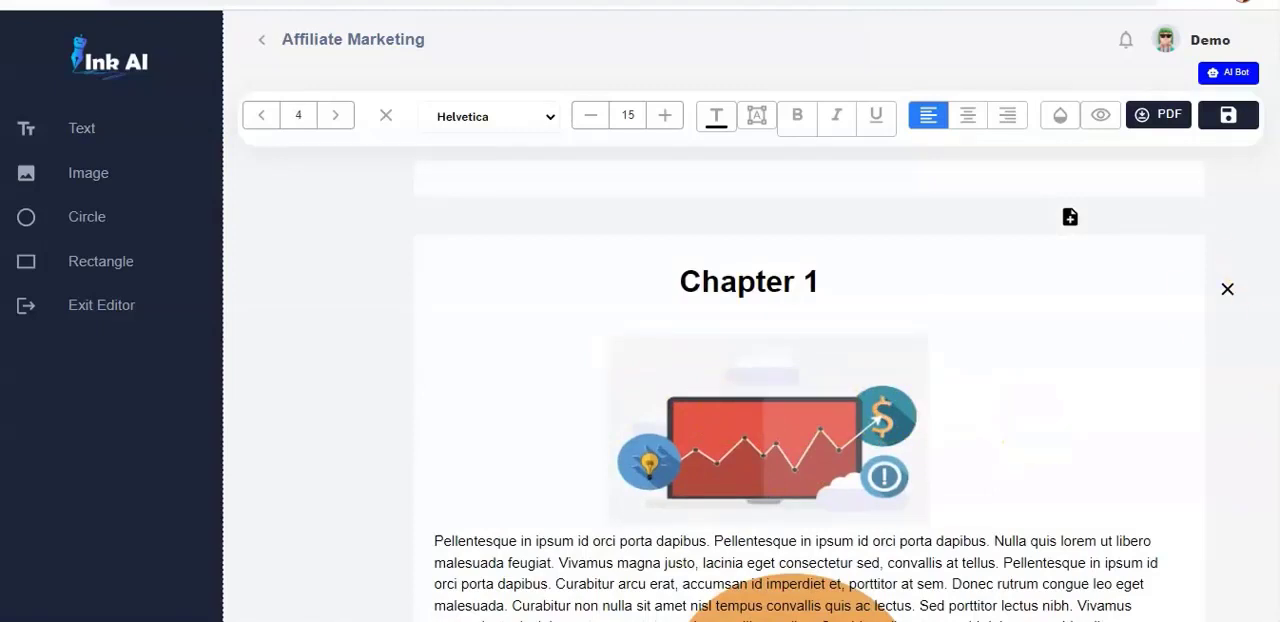
pyautogui.click(836, 437)
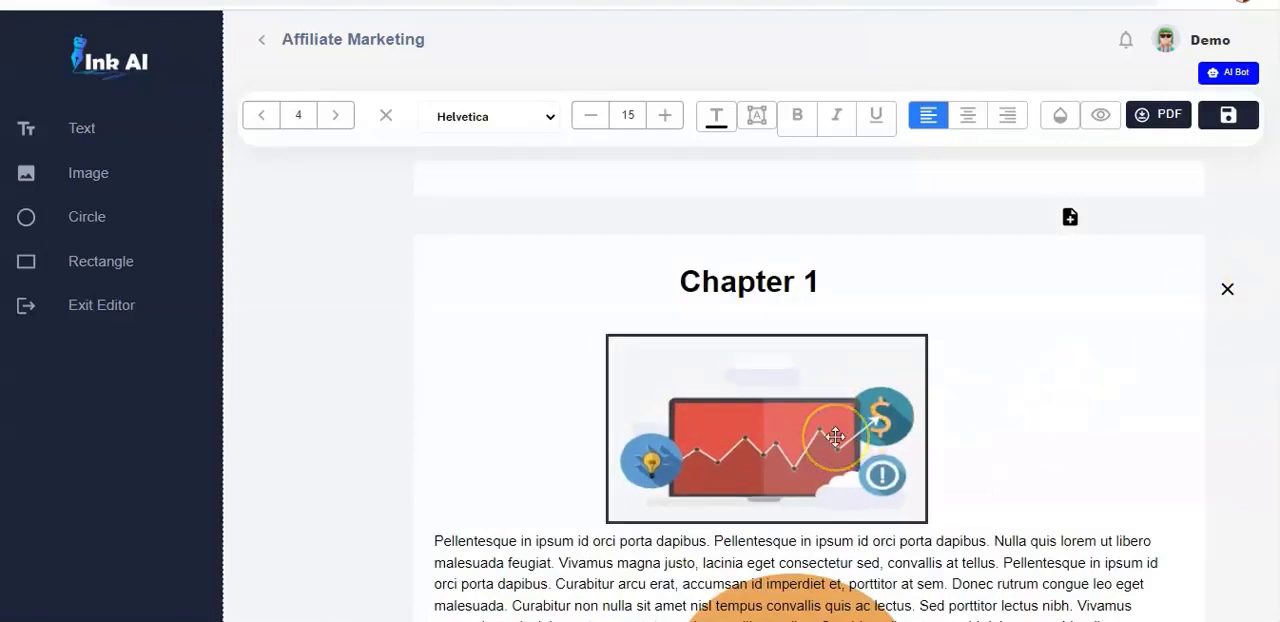
pyautogui.click(836, 437)
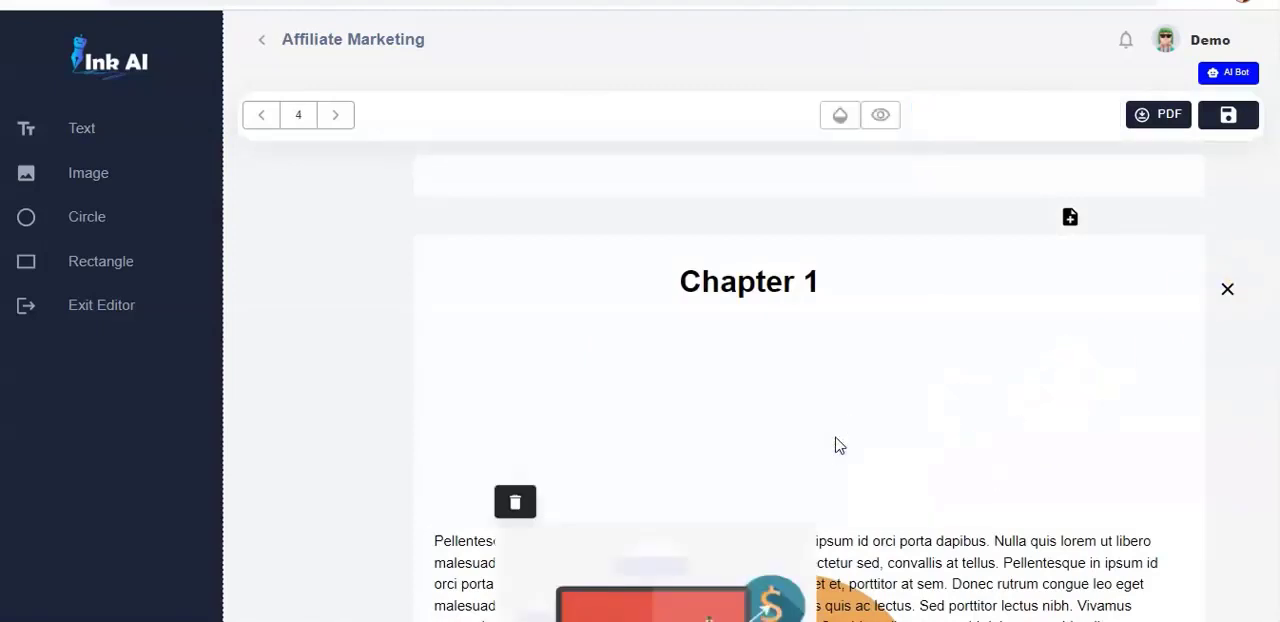
pyautogui.click(516, 505)
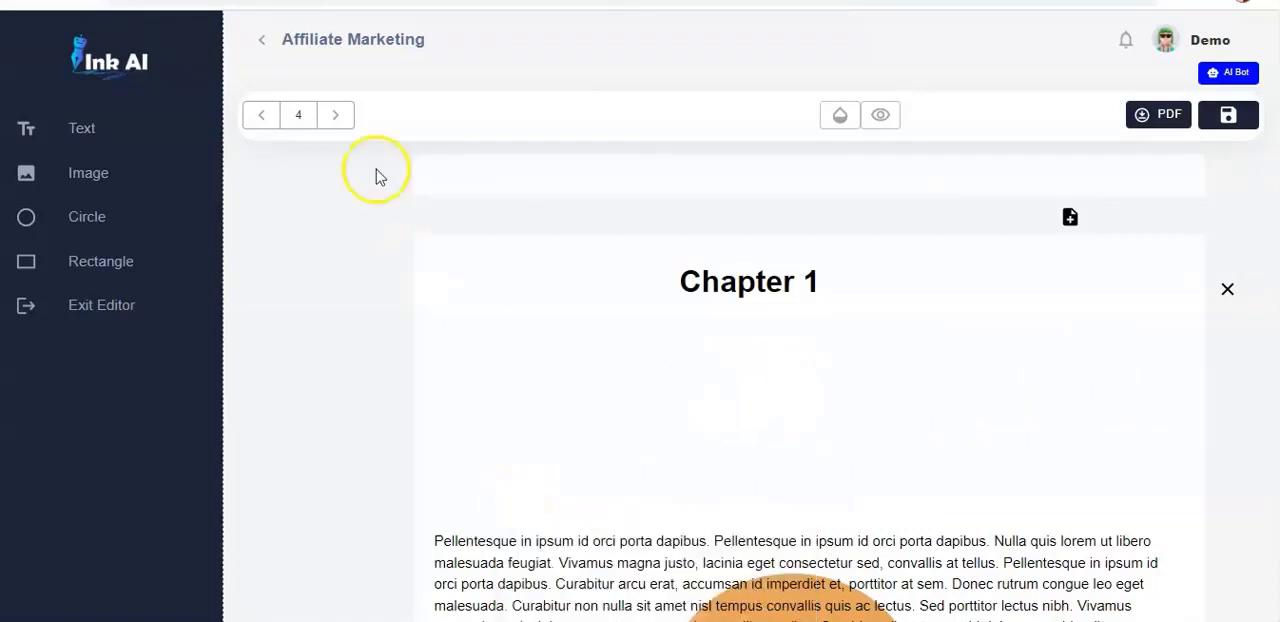
# - Insert the blue image of silhouetted figures and centre it between the Chapter 1 heading and its paragraph
pyautogui.click(88, 174)
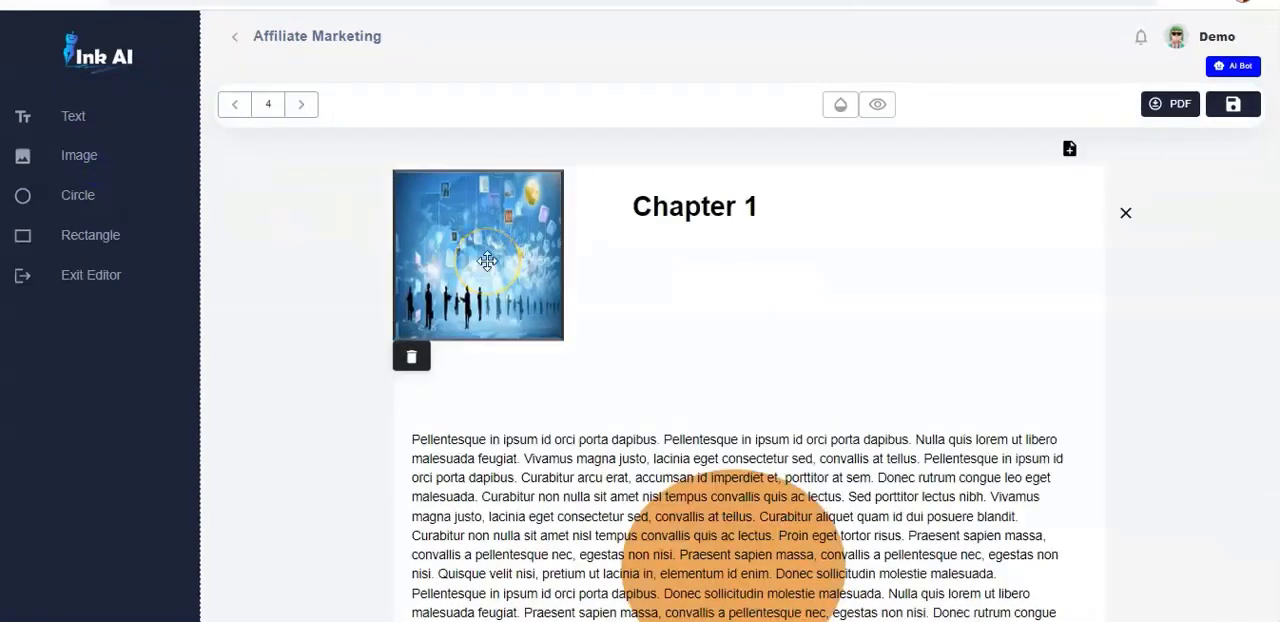
pyautogui.moveTo(487, 261); pyautogui.dragTo(719, 333)
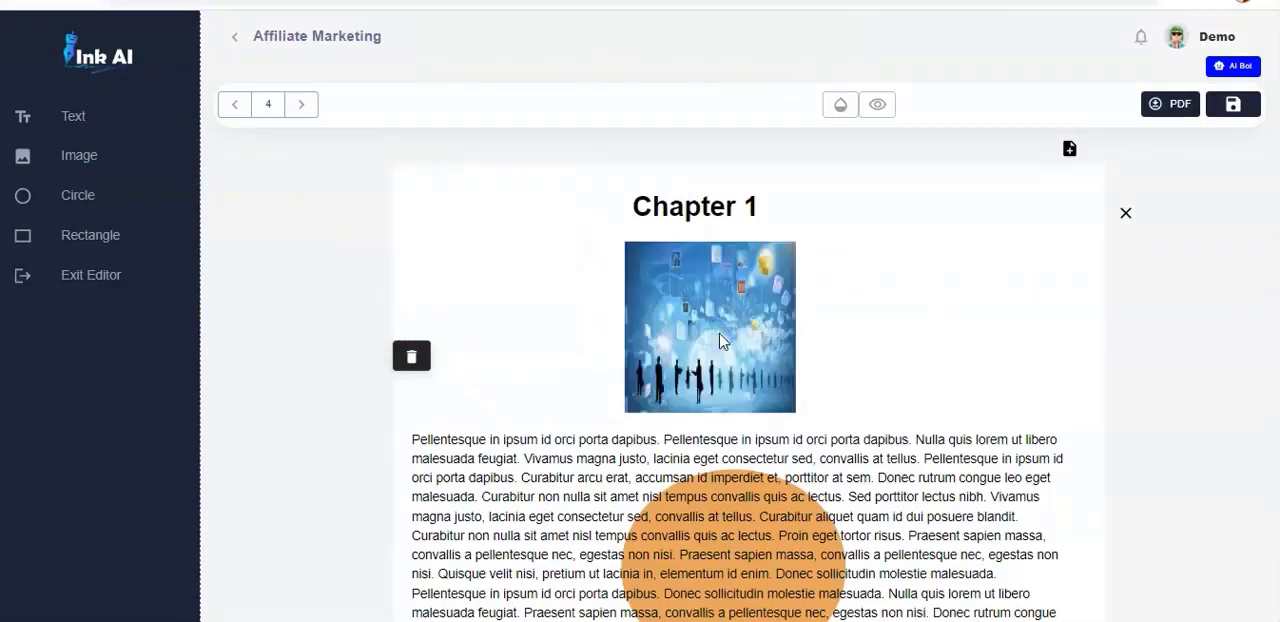
pyautogui.moveTo(720, 340)
pyautogui.mouseDown()
pyautogui.moveTo(741, 352)
pyautogui.moveTo(725, 338)
pyautogui.mouseUp()
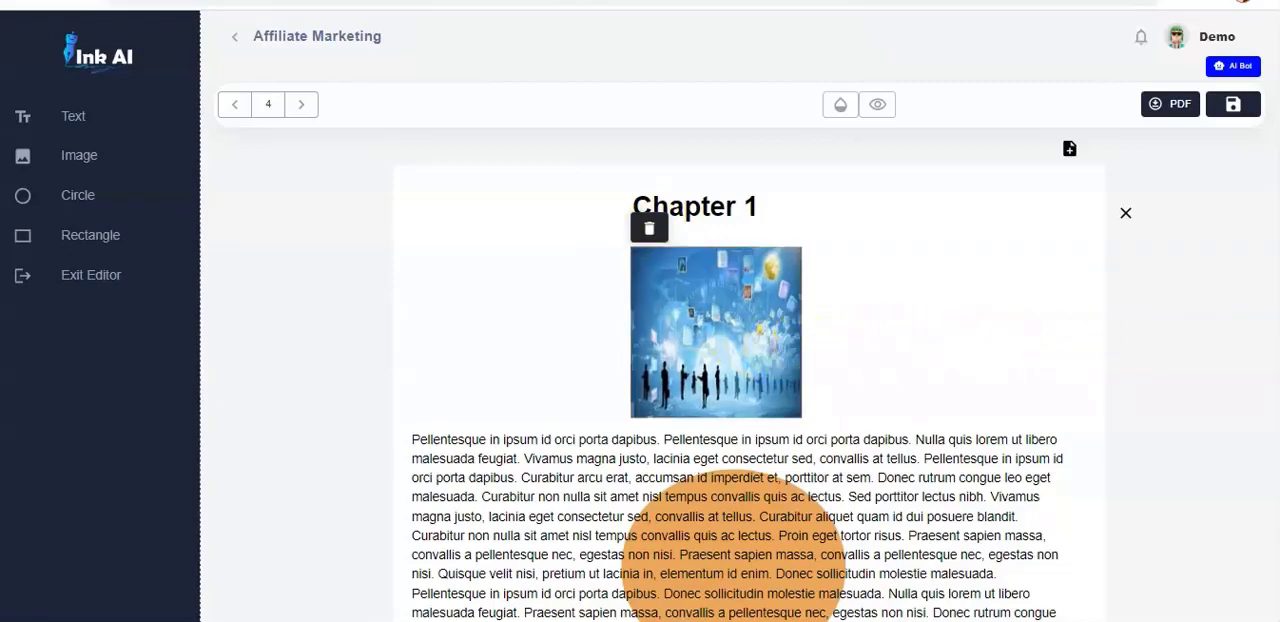
# - Open the AI Bot and look through its list of reply languages
pyautogui.scroll(-3, 736, 548)
pyautogui.scroll(1, 735, 330)
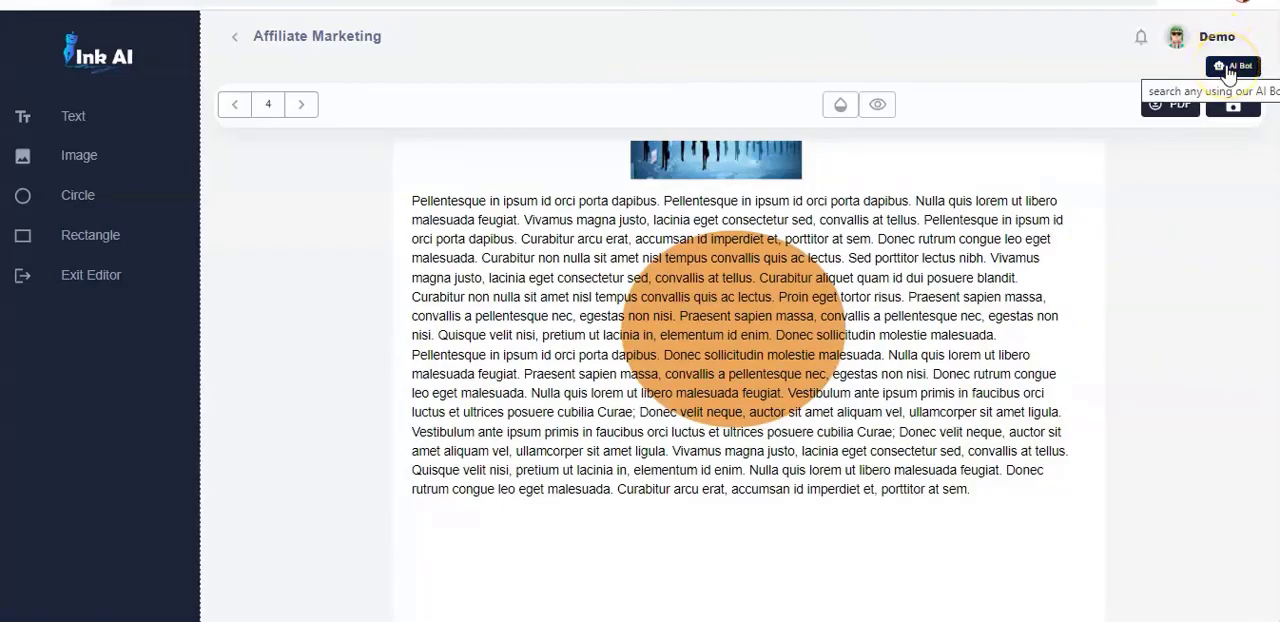
pyautogui.click(1227, 70)
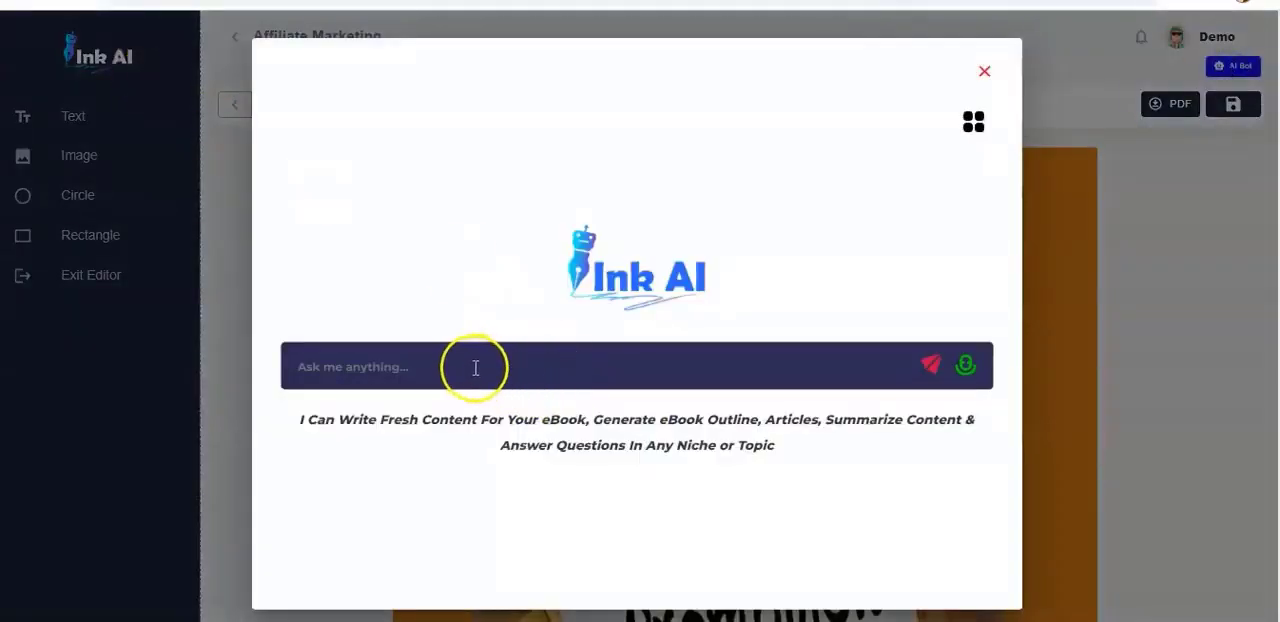
pyautogui.click(476, 368)
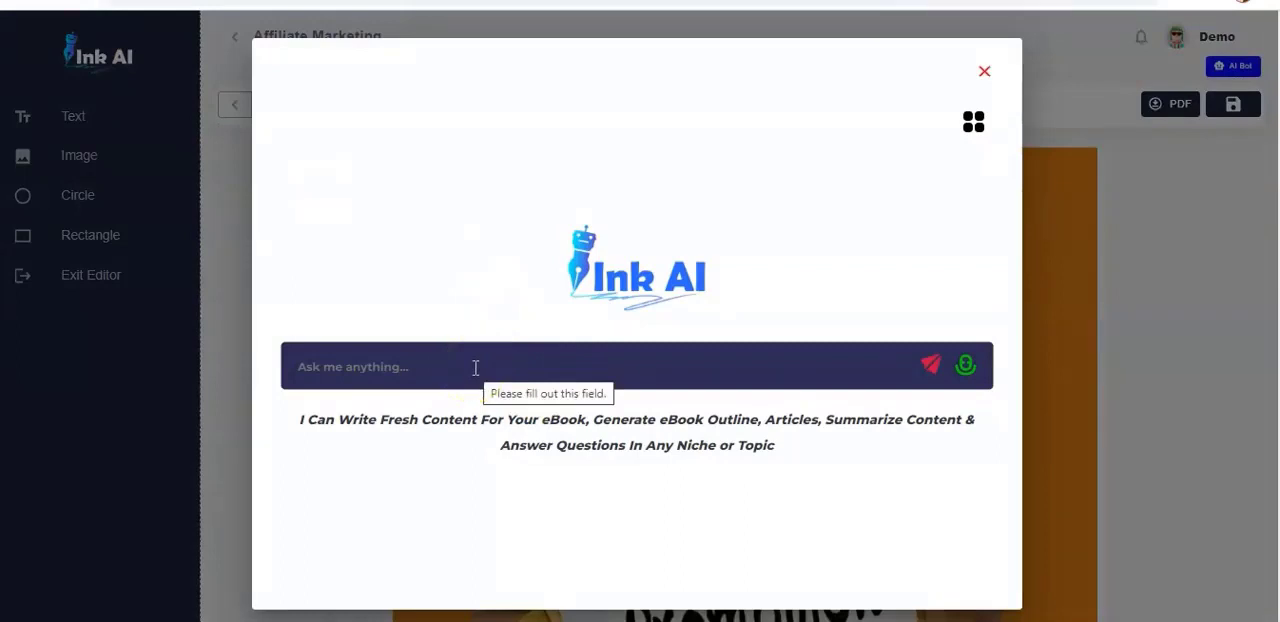
pyautogui.click(762, 558)
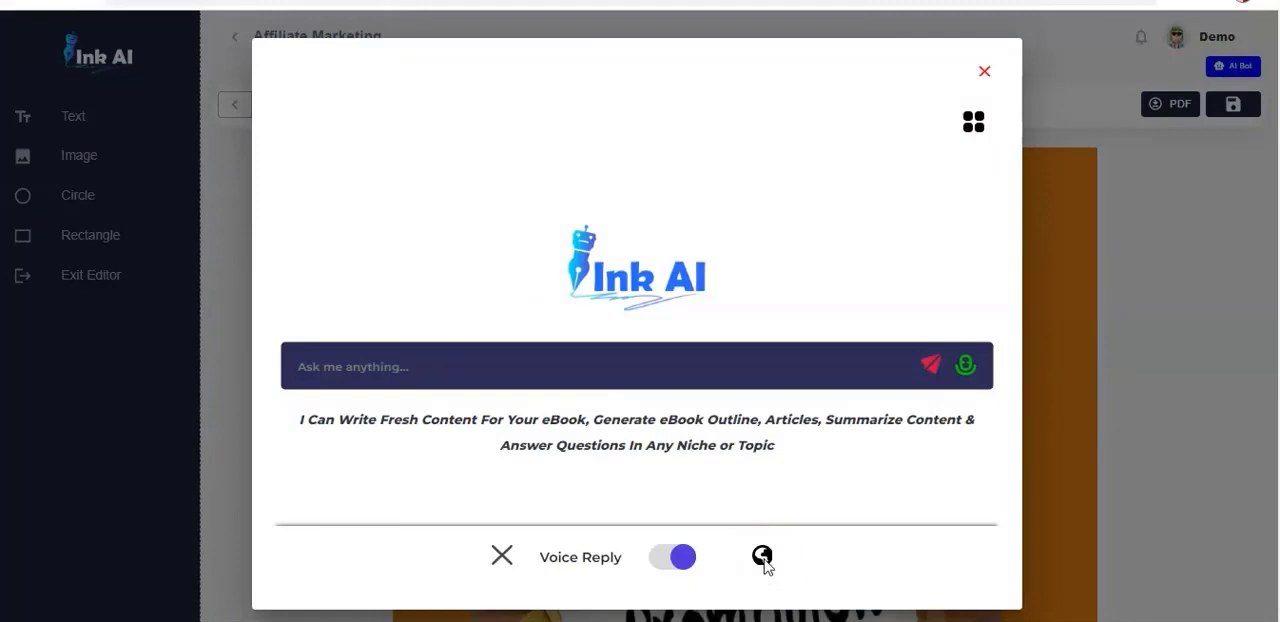
pyautogui.click(763, 558)
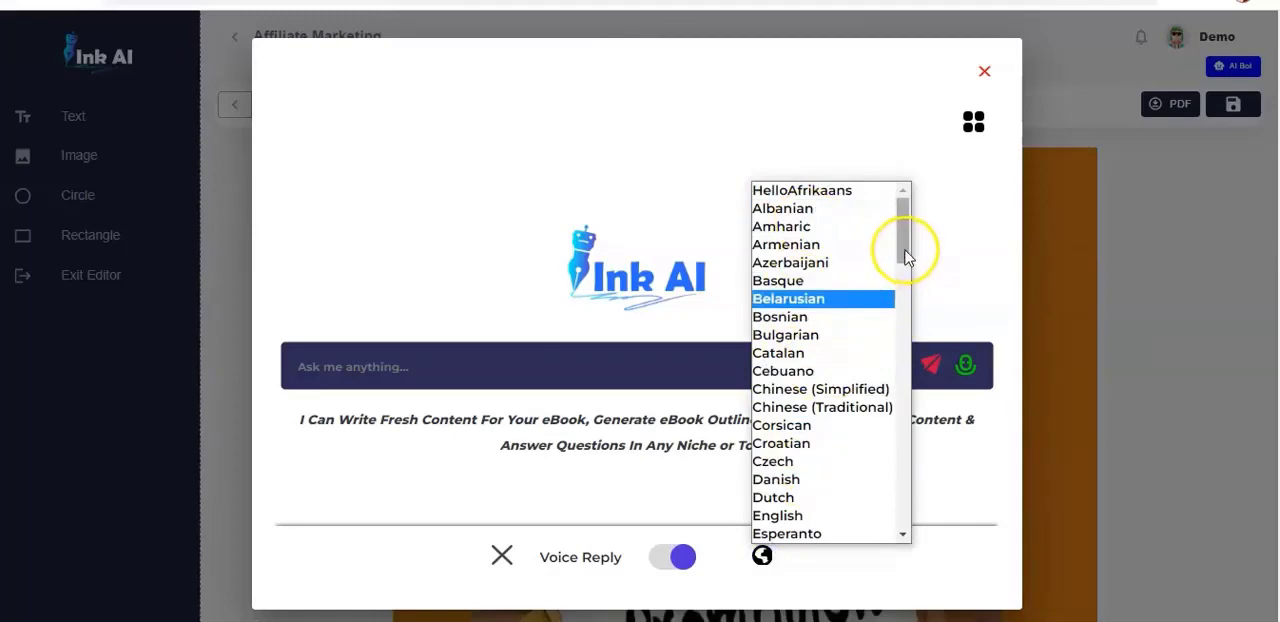
pyautogui.moveTo(910, 250)
pyautogui.mouseDown()
pyautogui.moveTo(909, 485)
pyautogui.moveTo(906, 240)
pyautogui.mouseUp()
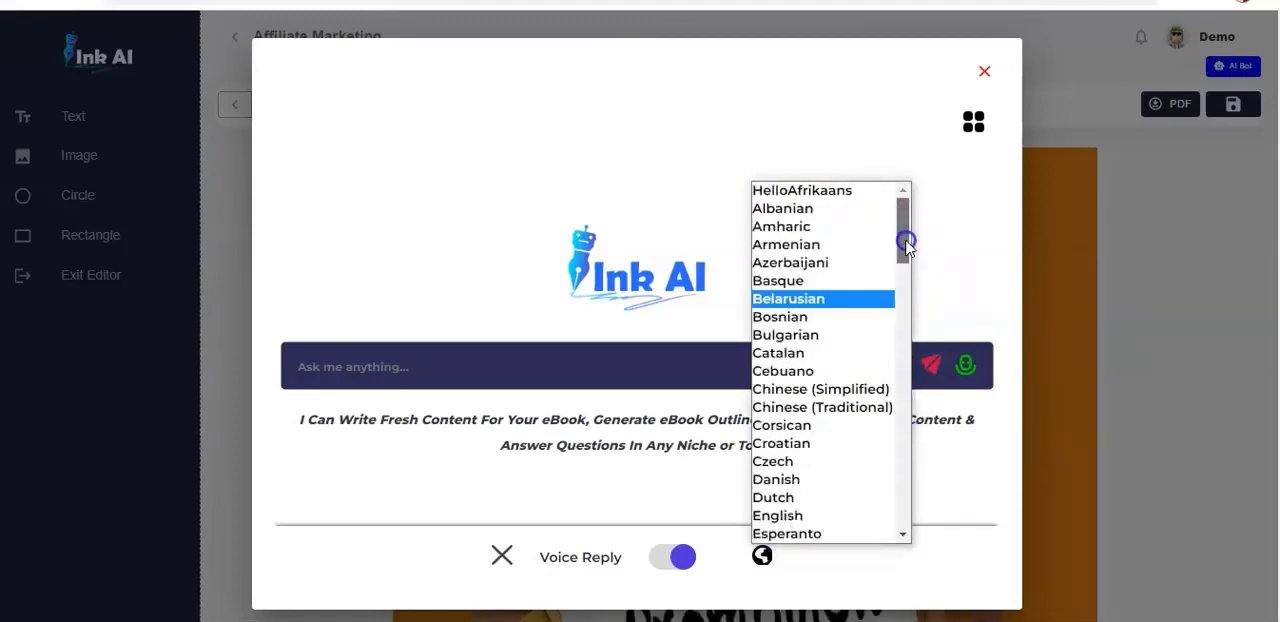
pyautogui.click(938, 505)
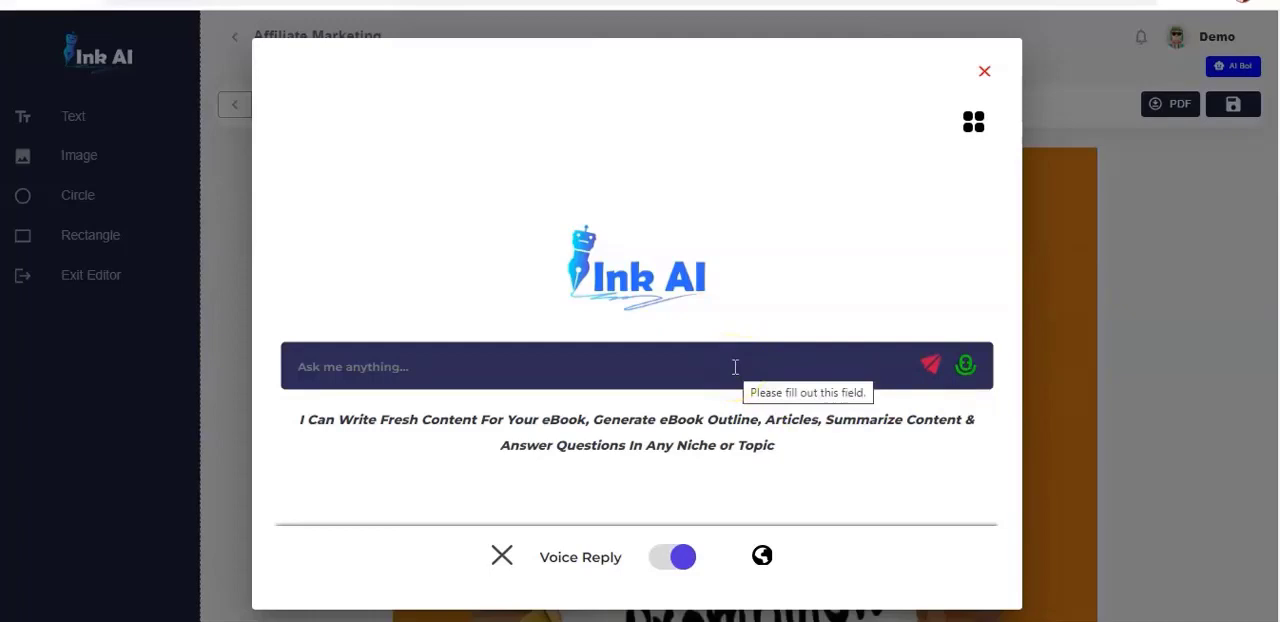
# - Ask the AI Bot by voice to "expliquer le concept de marketing infini" and copy its answer
pyautogui.click(966, 368)
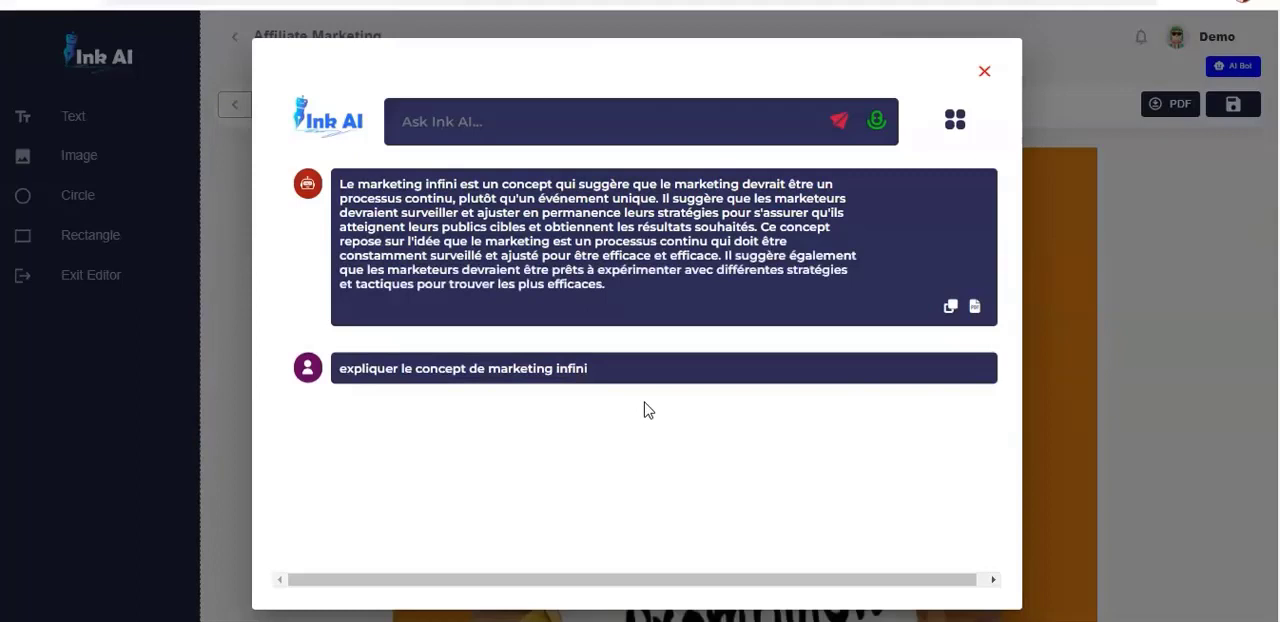
pyautogui.click(951, 311)
pyautogui.click(984, 70)
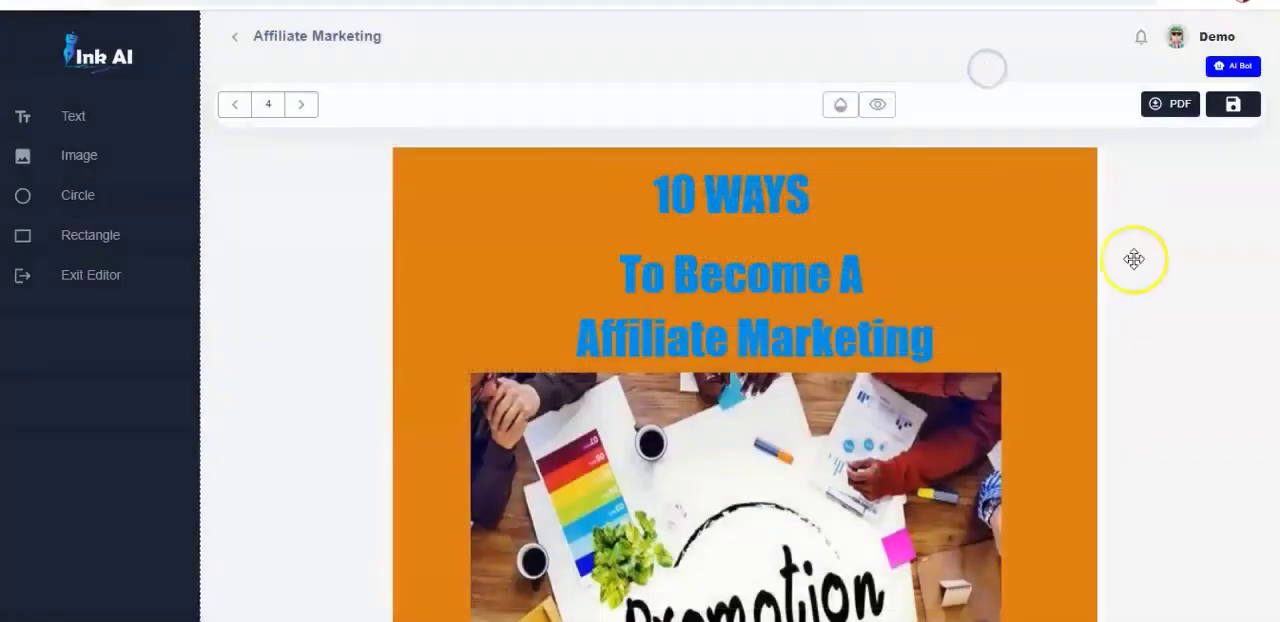
# - Return to the Chapter 1 page and save the ebook
pyautogui.scroll(-20, 748, 380)
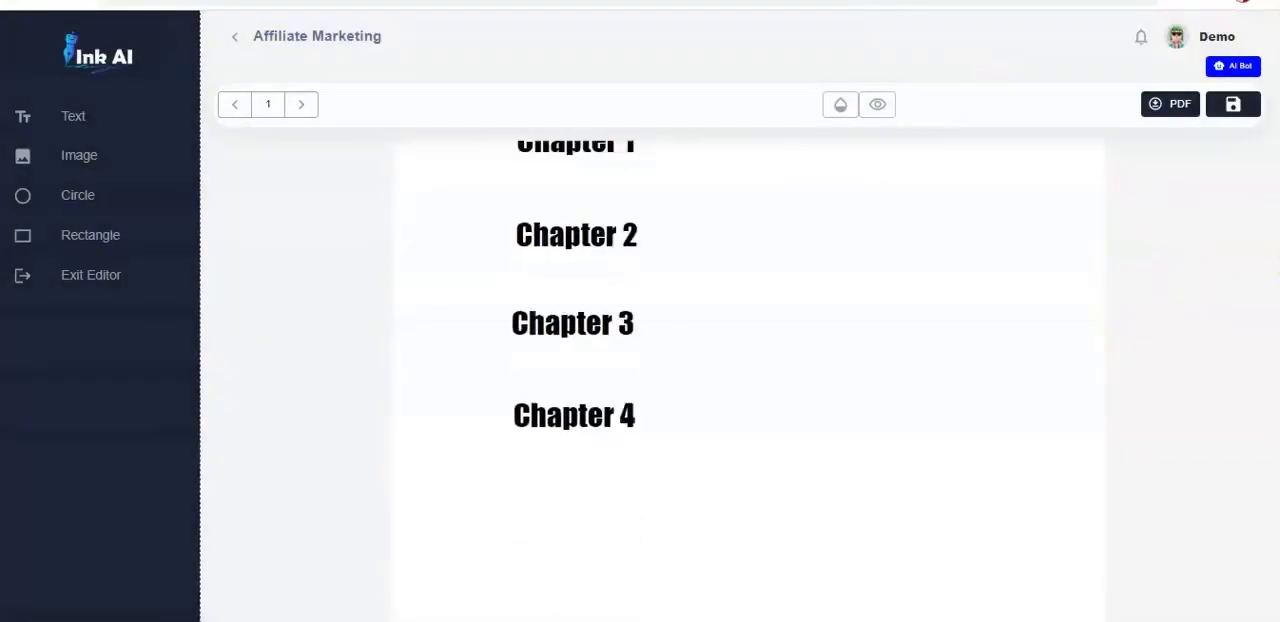
pyautogui.scroll(8, 748, 380)
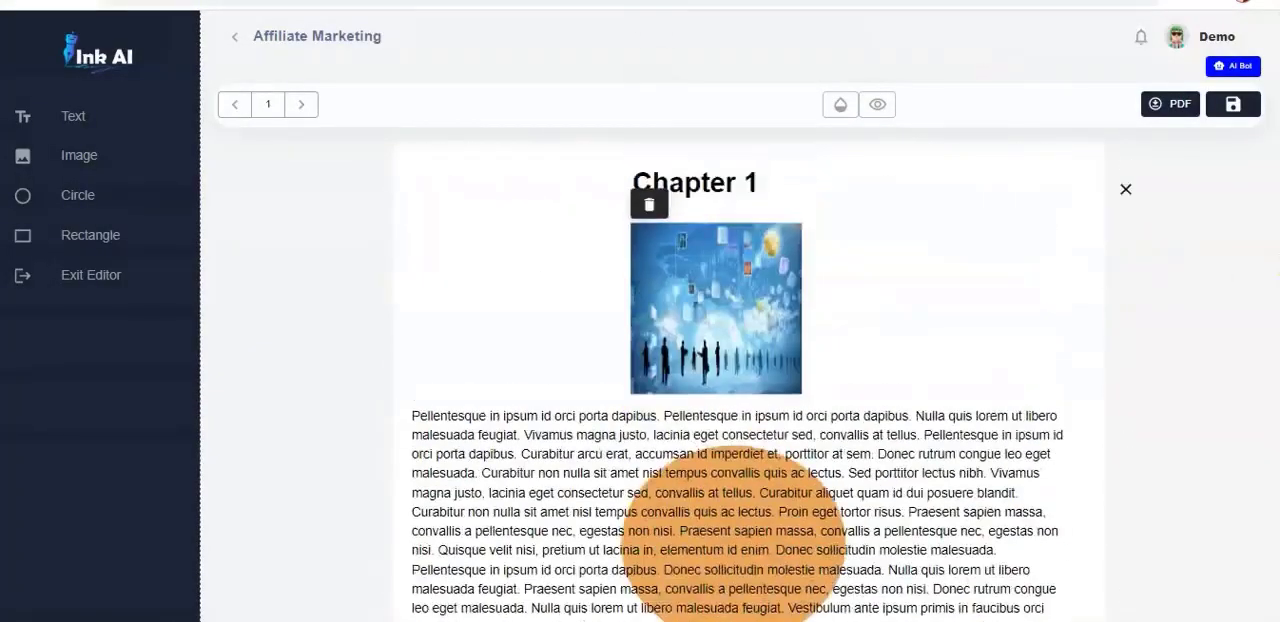
pyautogui.click(1234, 110)
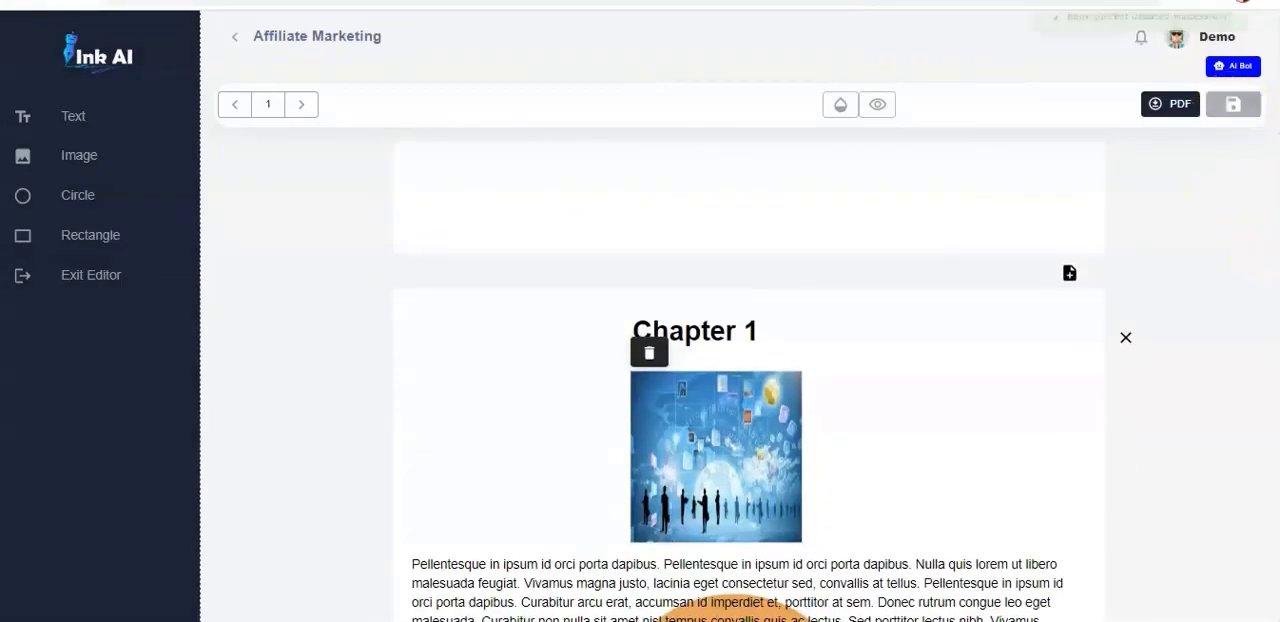
# - Replace the whole placeholder paragraph on the Chapter 1 page with the copied French answer about marketing infini
pyautogui.scroll(-3, 748, 380)
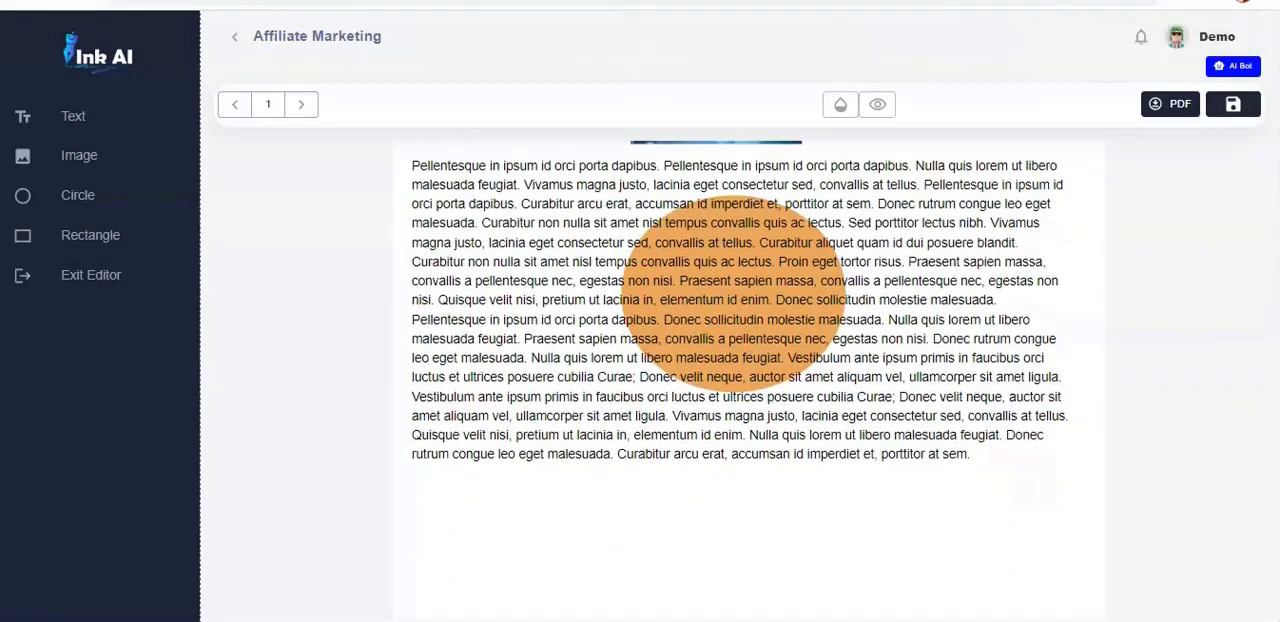
pyautogui.scroll(1, 733, 340)
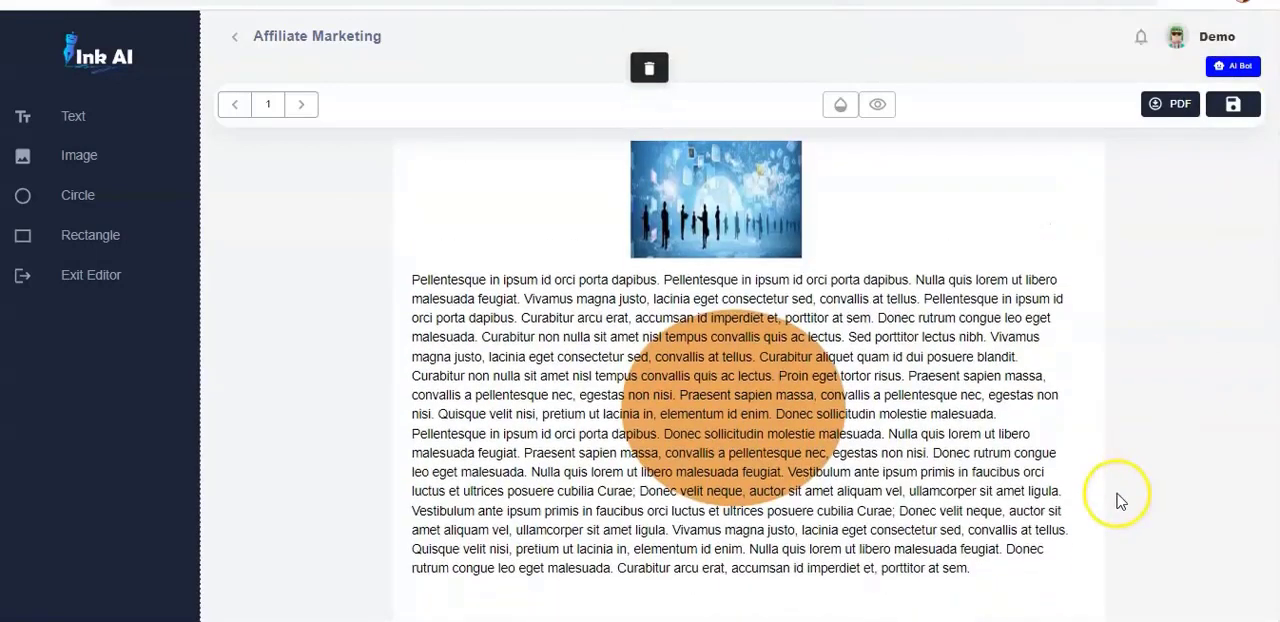
pyautogui.click(968, 566)
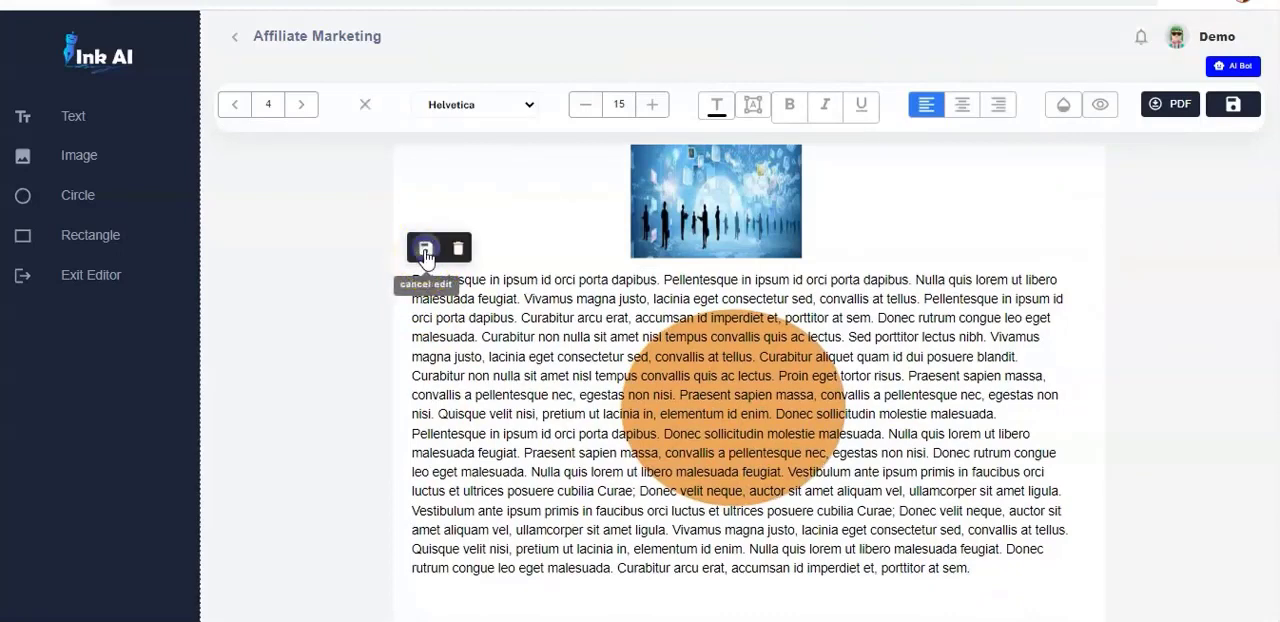
pyautogui.click(425, 252)
pyautogui.moveTo(978, 573); pyautogui.dragTo(425, 285)
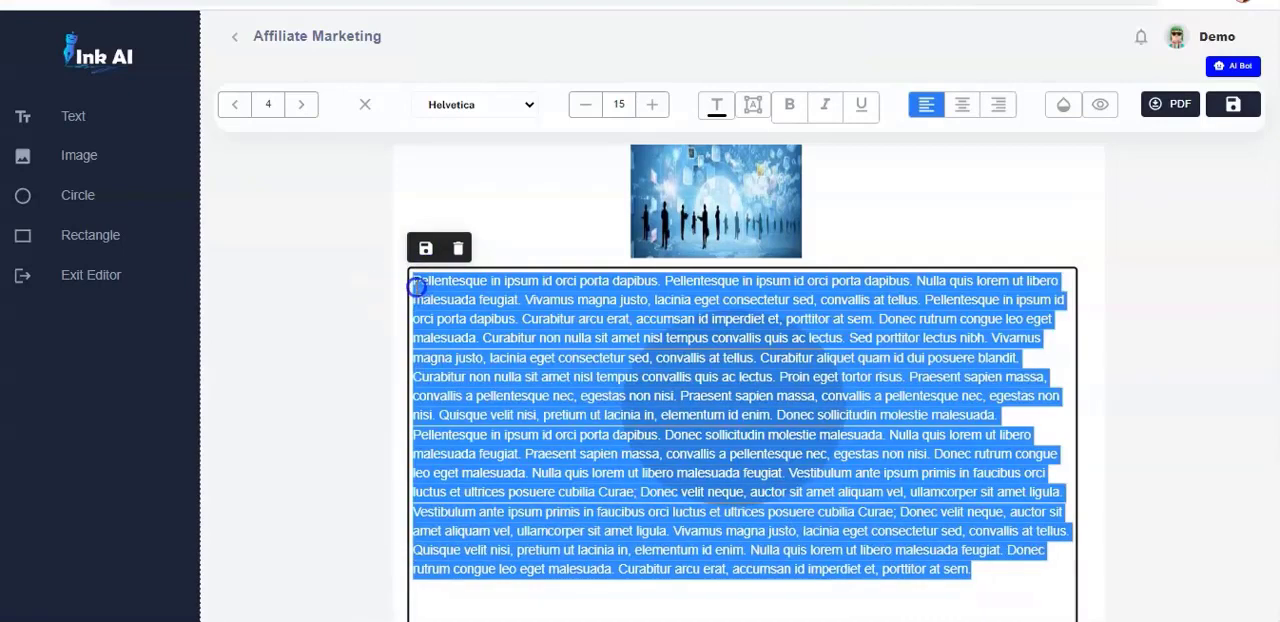
pyautogui.hotkey('ctrl', 'v')
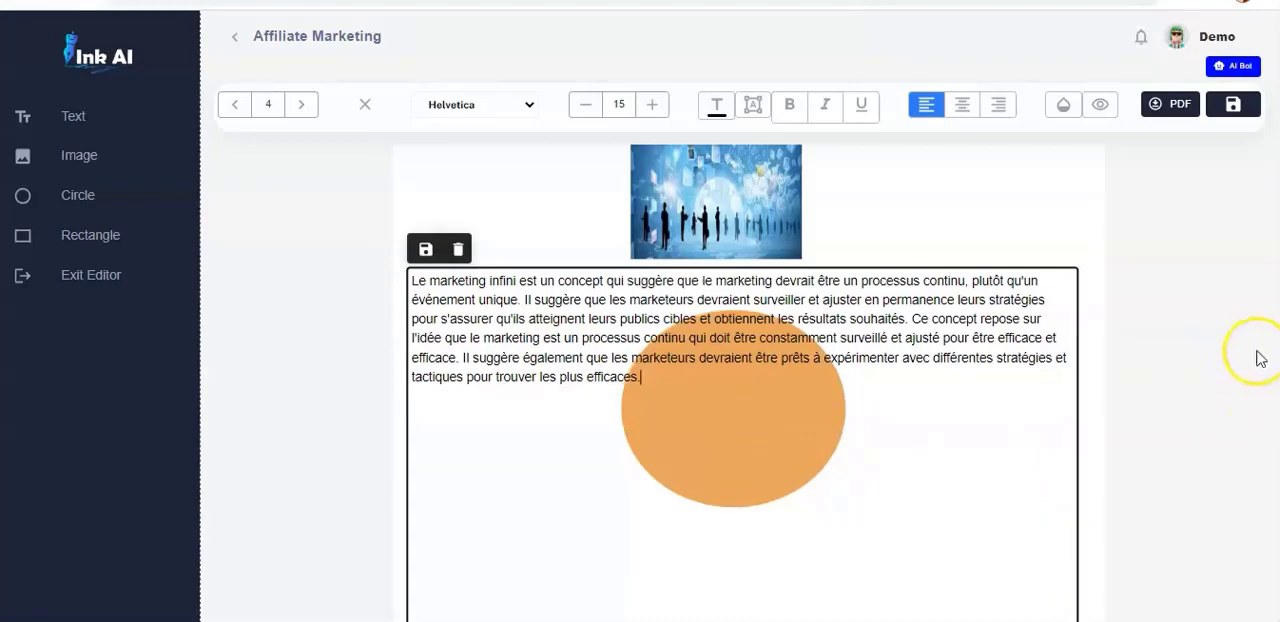
pyautogui.click(1186, 374)
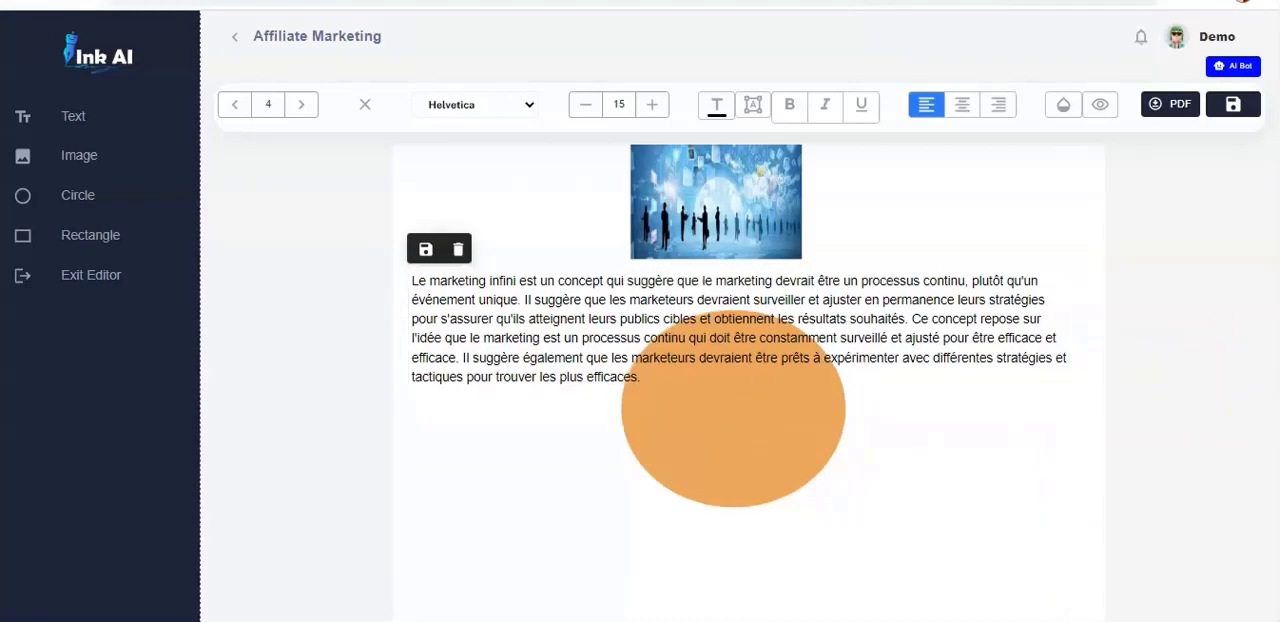
# - Ask the AI Bot "How to make money with affiliate marketing" and copy its French answer
pyautogui.scroll(-5, 748, 380)
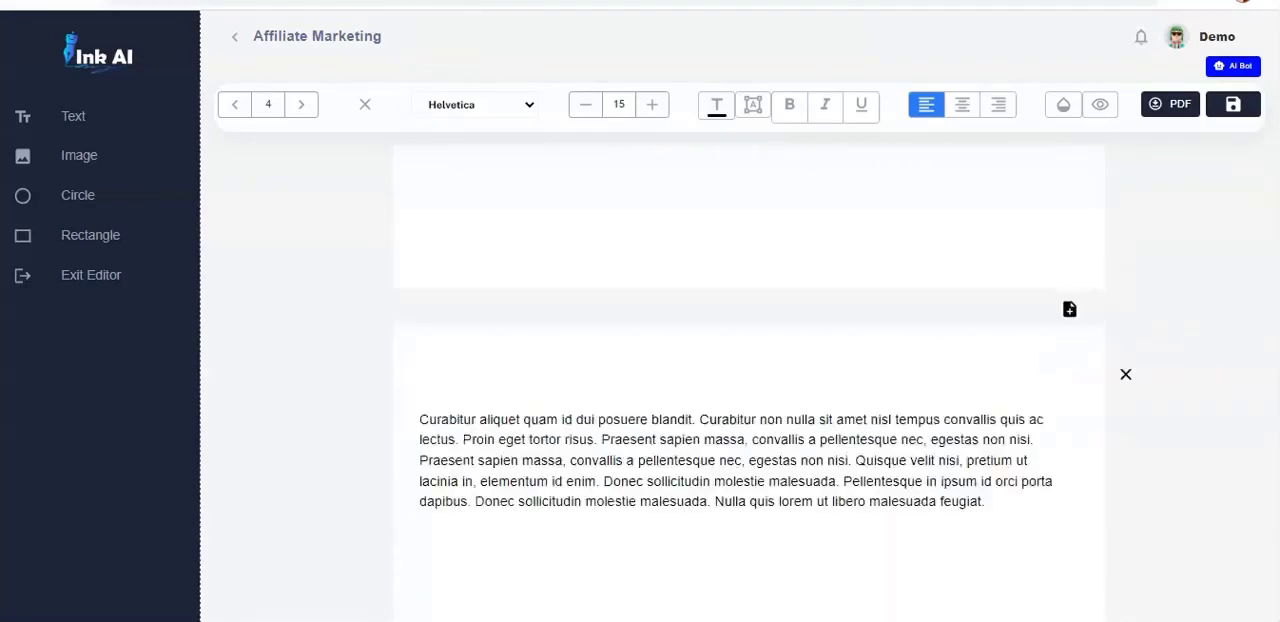
pyautogui.scroll(5, 748, 380)
pyautogui.scroll(1, 748, 380)
pyautogui.scroll(-6, 748, 380)
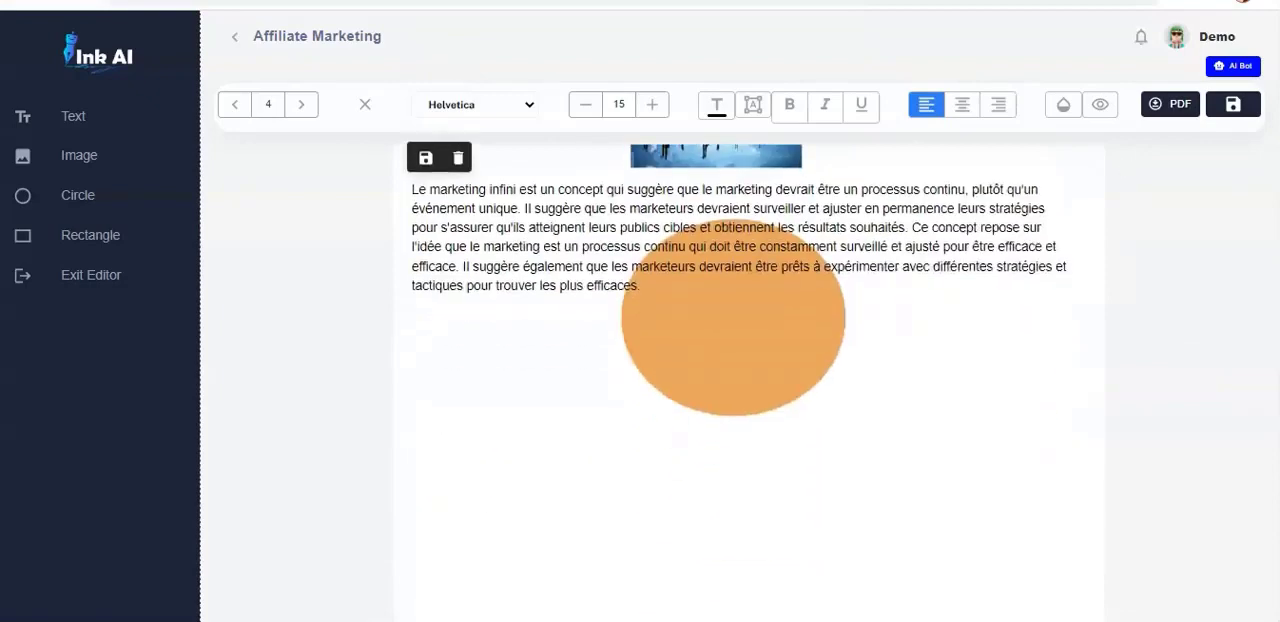
pyautogui.scroll(6, 748, 380)
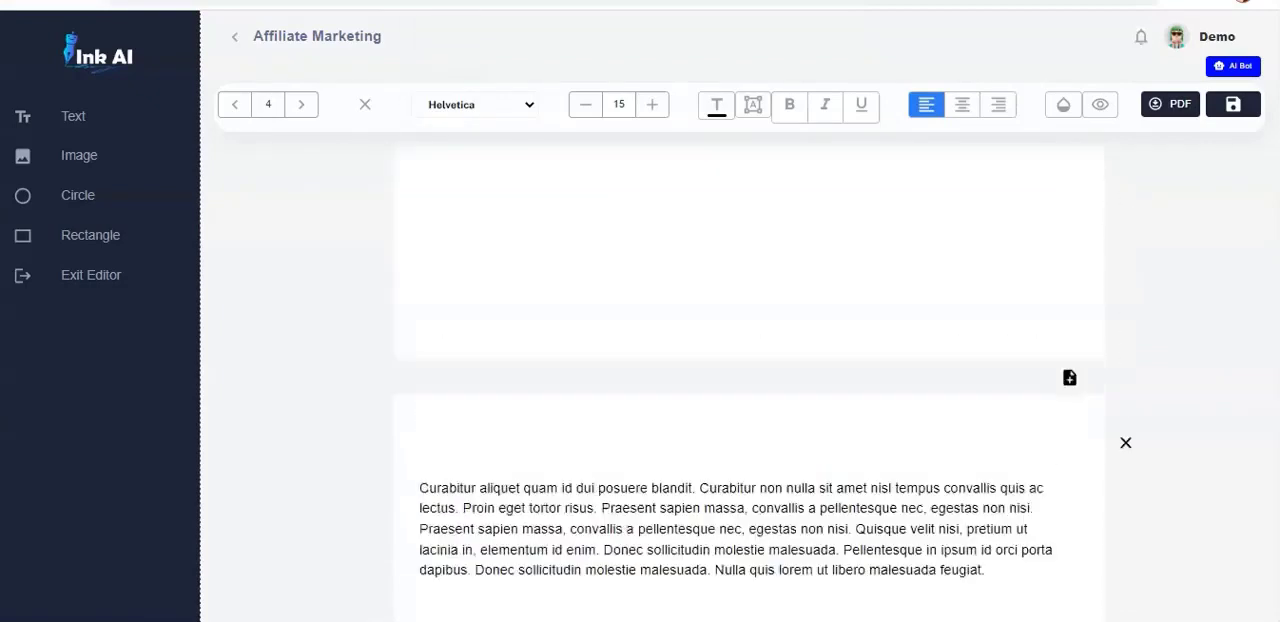
pyautogui.click(658, 365)
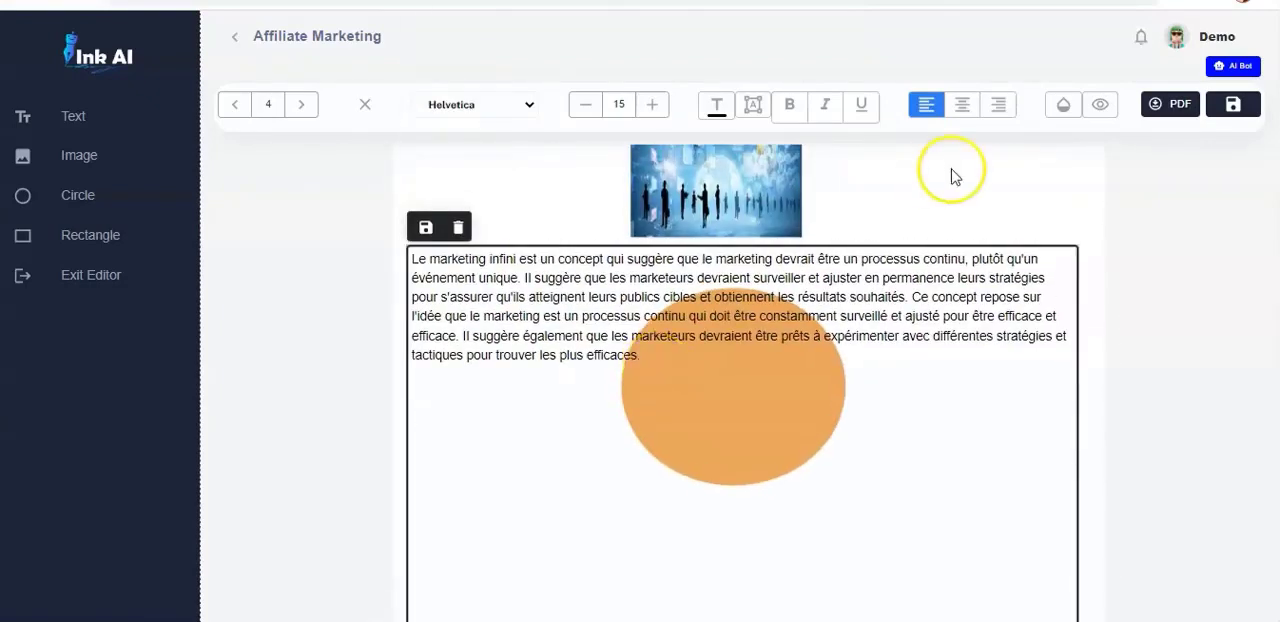
pyautogui.click(1236, 68)
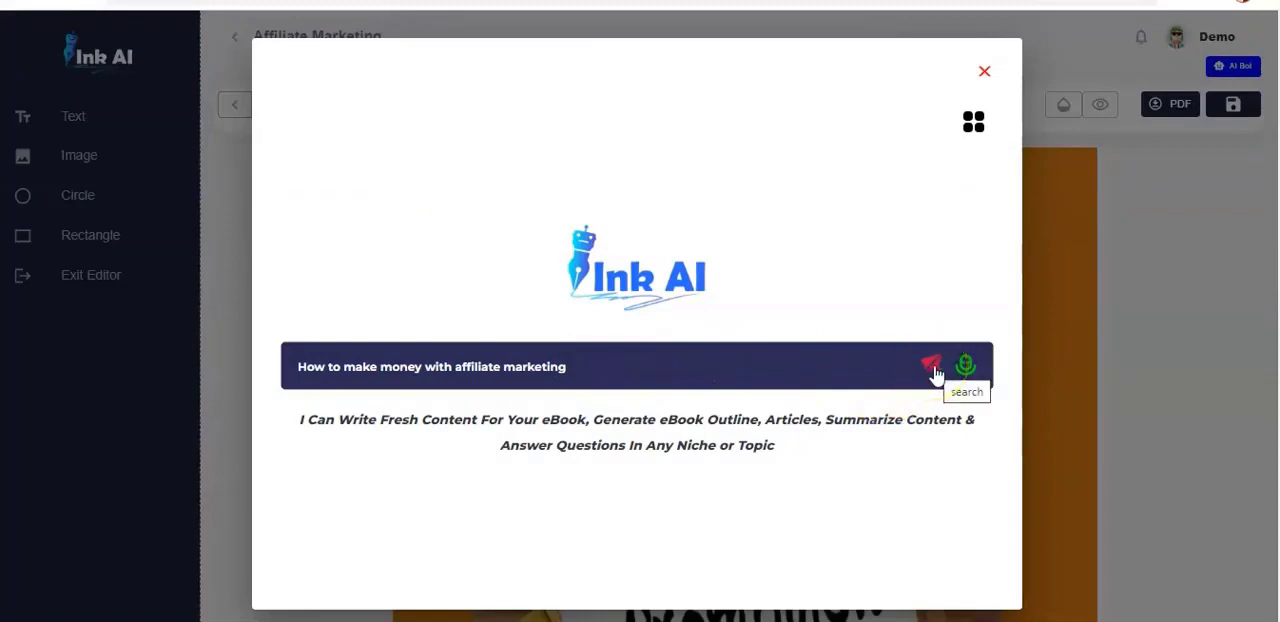
pyautogui.click(935, 373)
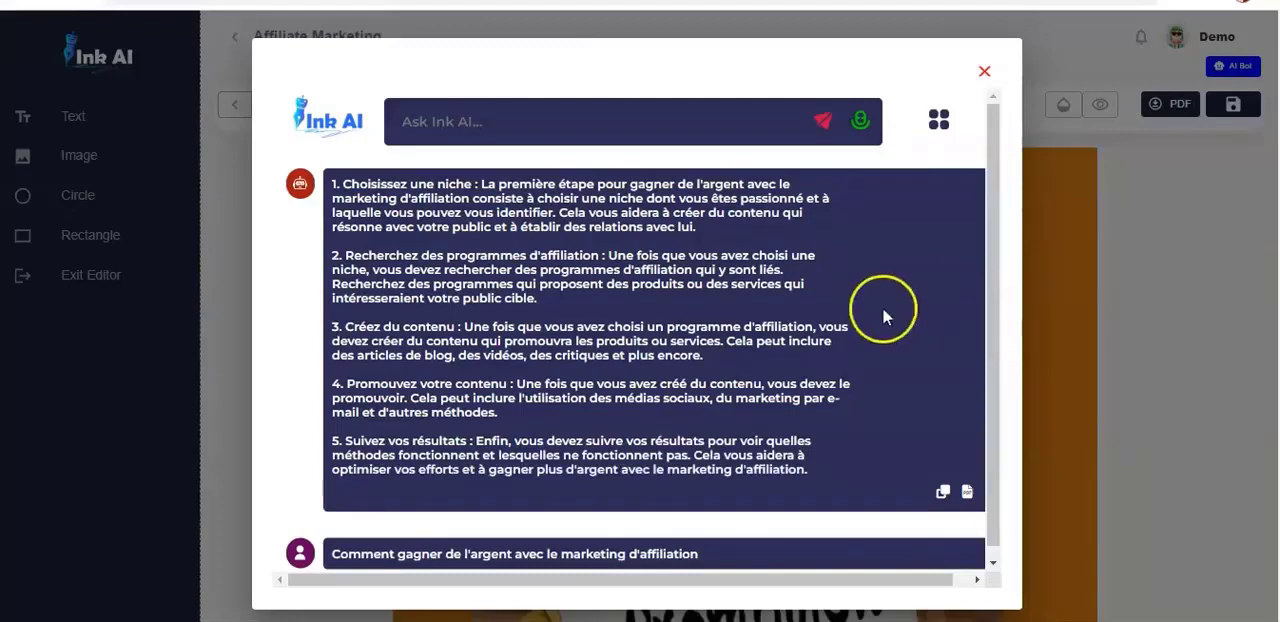
pyautogui.click(942, 491)
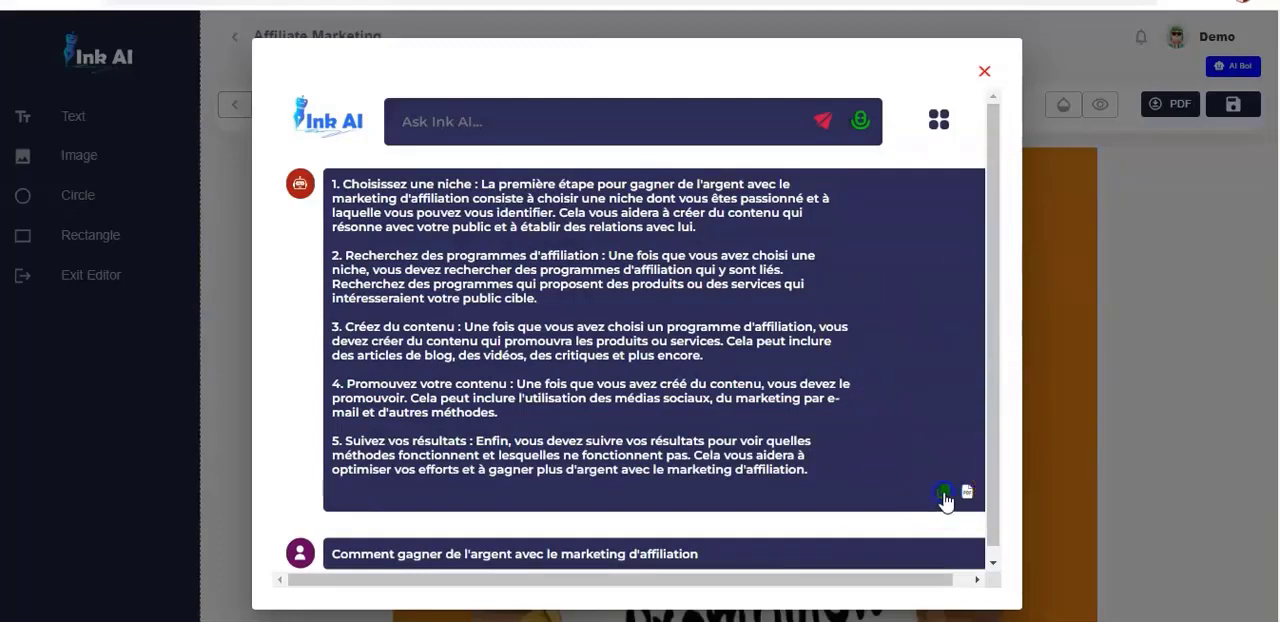
# - Replace the placeholder paragraph on page 5 with the copied French answer under the heading "HOW TO GENERATE INCOME WITH AFFILIATE MARKETING" and save the text
pyautogui.click(984, 71)
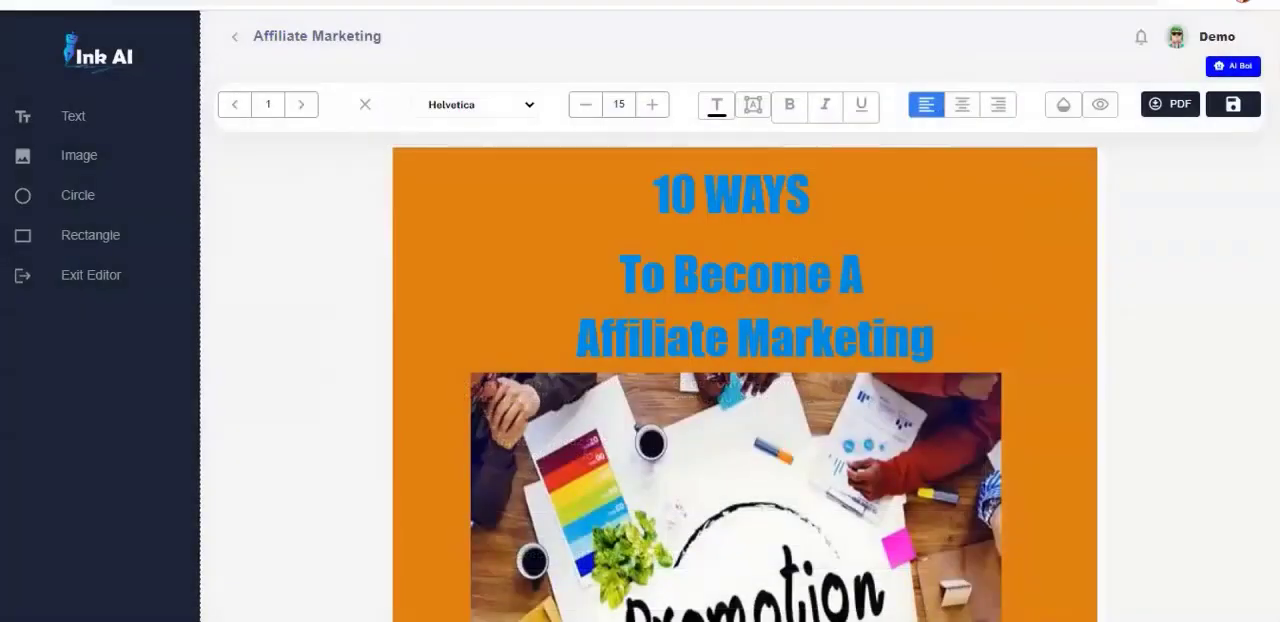
pyautogui.scroll(-20, 748, 383)
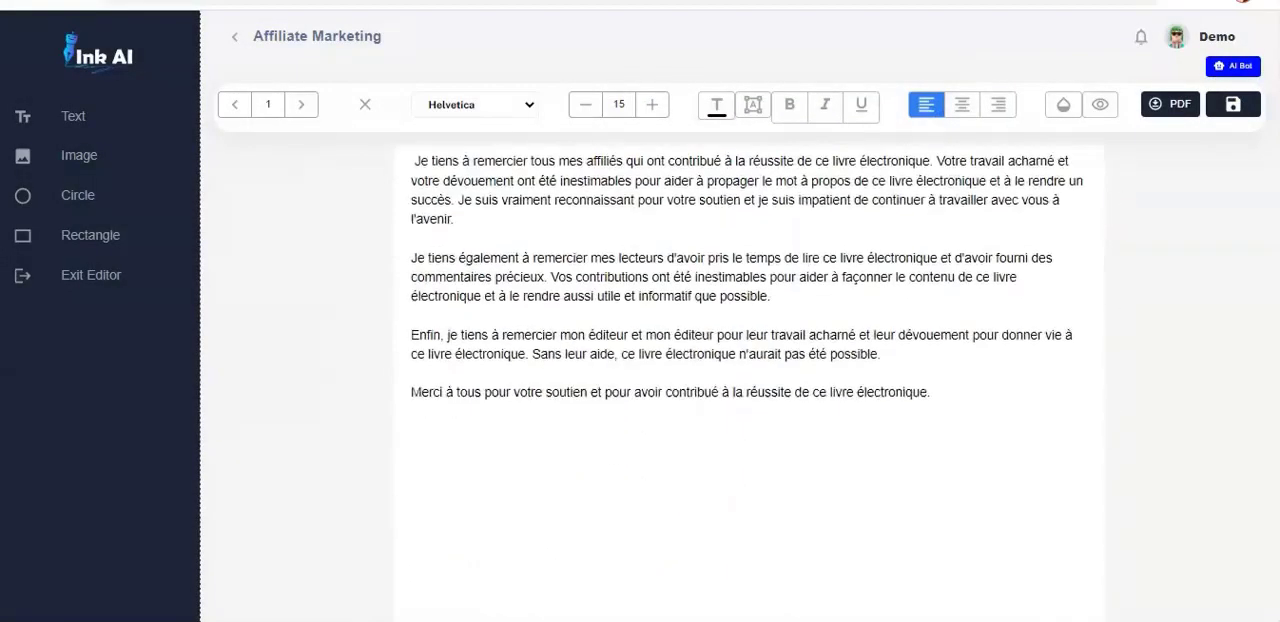
pyautogui.moveTo(1277, 335); pyautogui.dragTo(1265, 302)
pyautogui.click(886, 517)
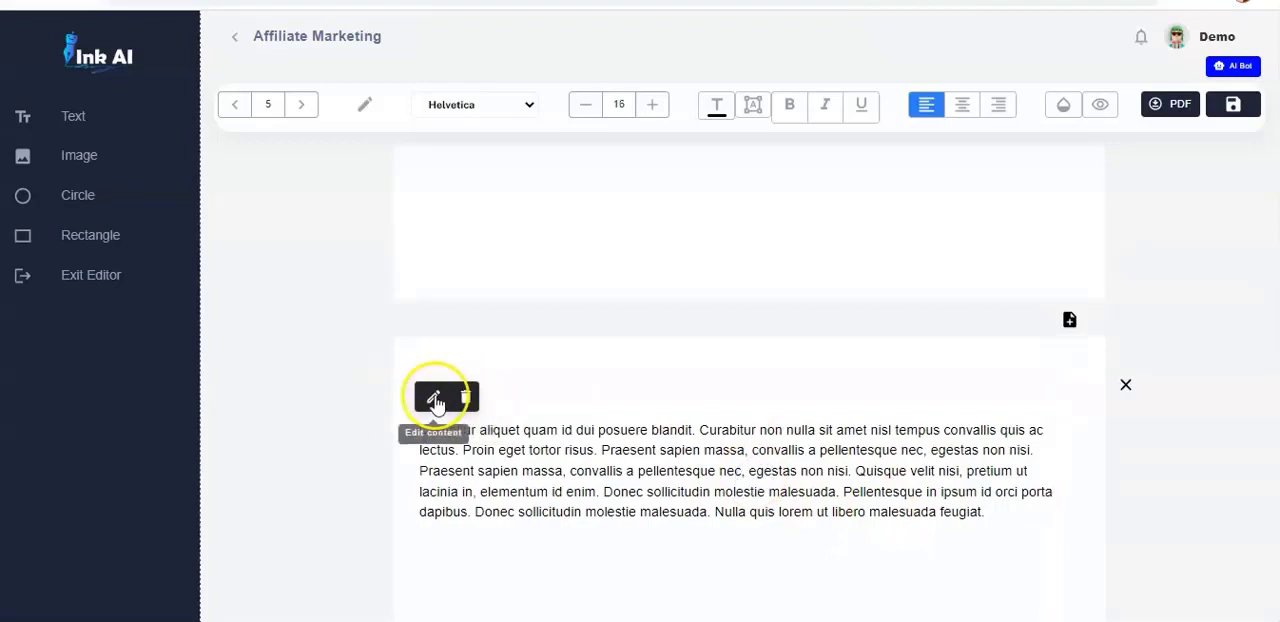
pyautogui.click(435, 401)
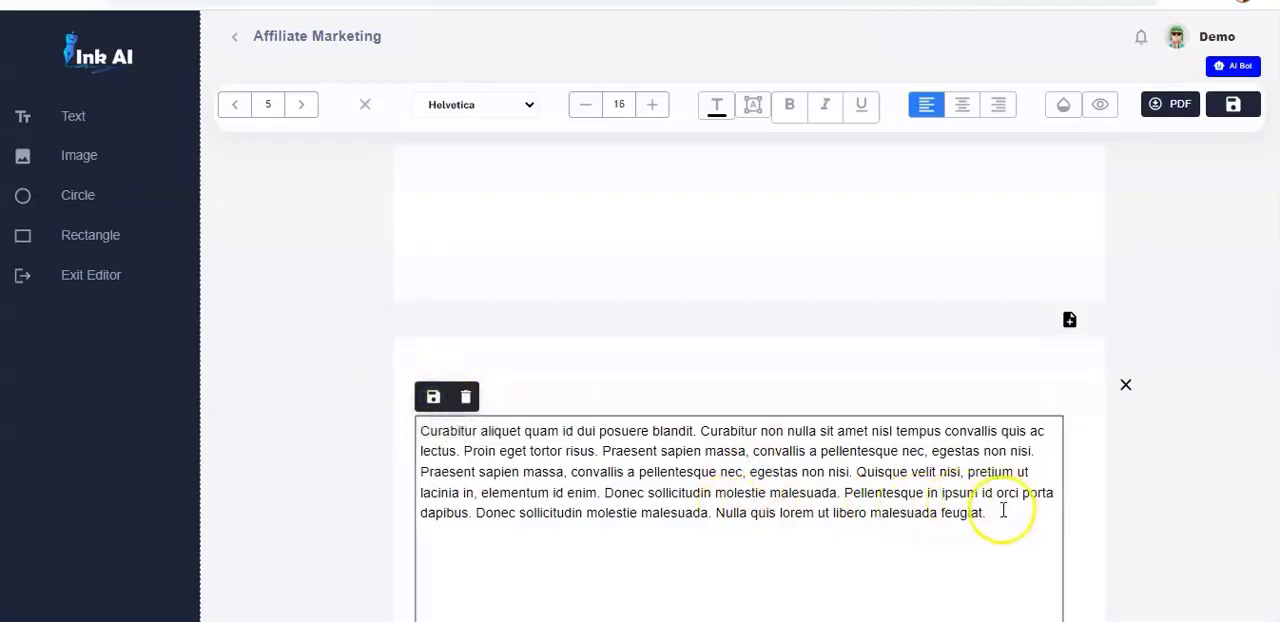
pyautogui.moveTo(993, 513); pyautogui.dragTo(409, 424)
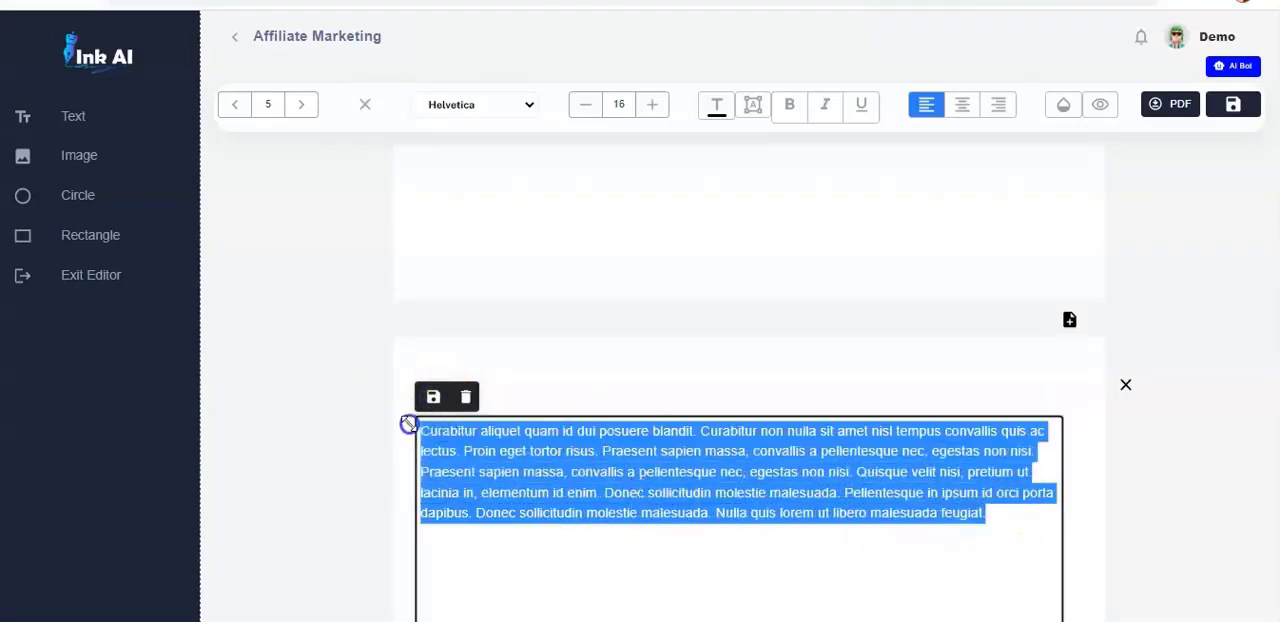
pyautogui.hotkey('ctrl', 'v')
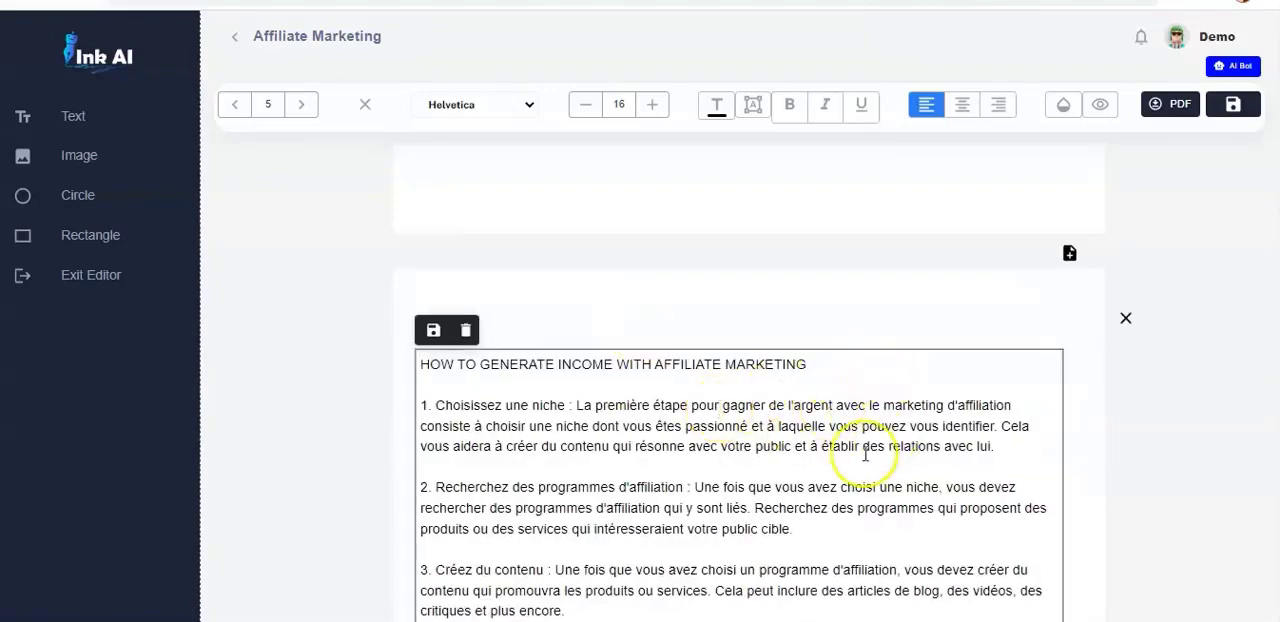
pyautogui.click(433, 330)
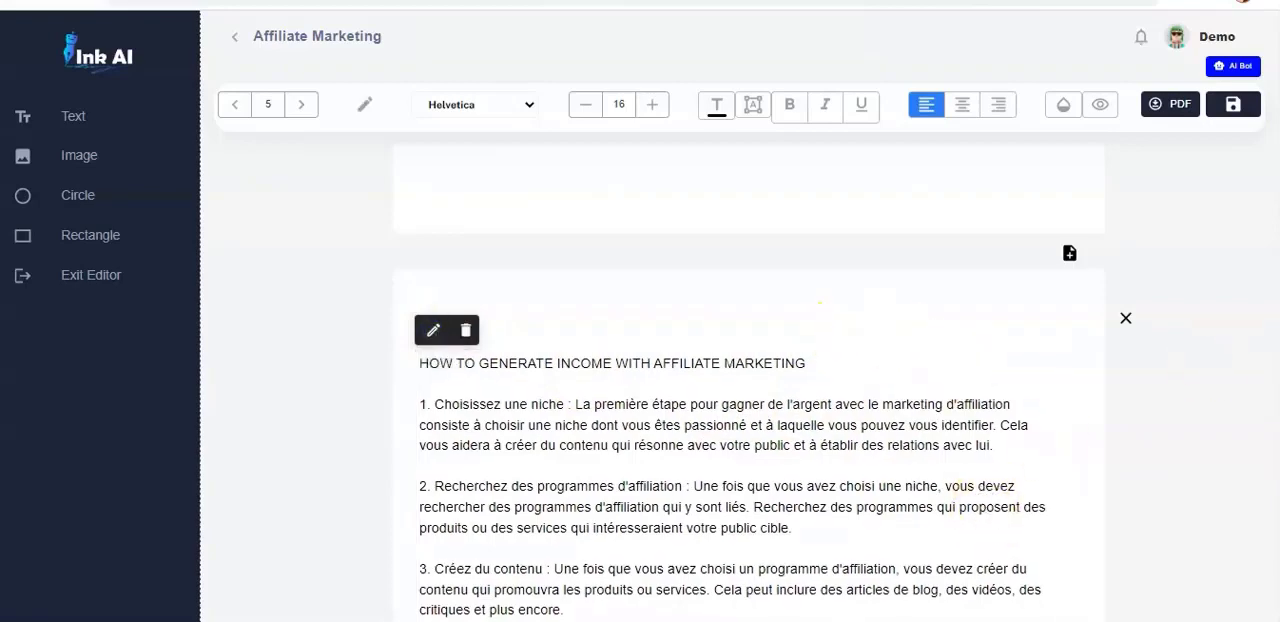
# - Delete the Cryptocurrency banner image from the Chapter 2 page
pyautogui.scroll(-10, 737, 380)
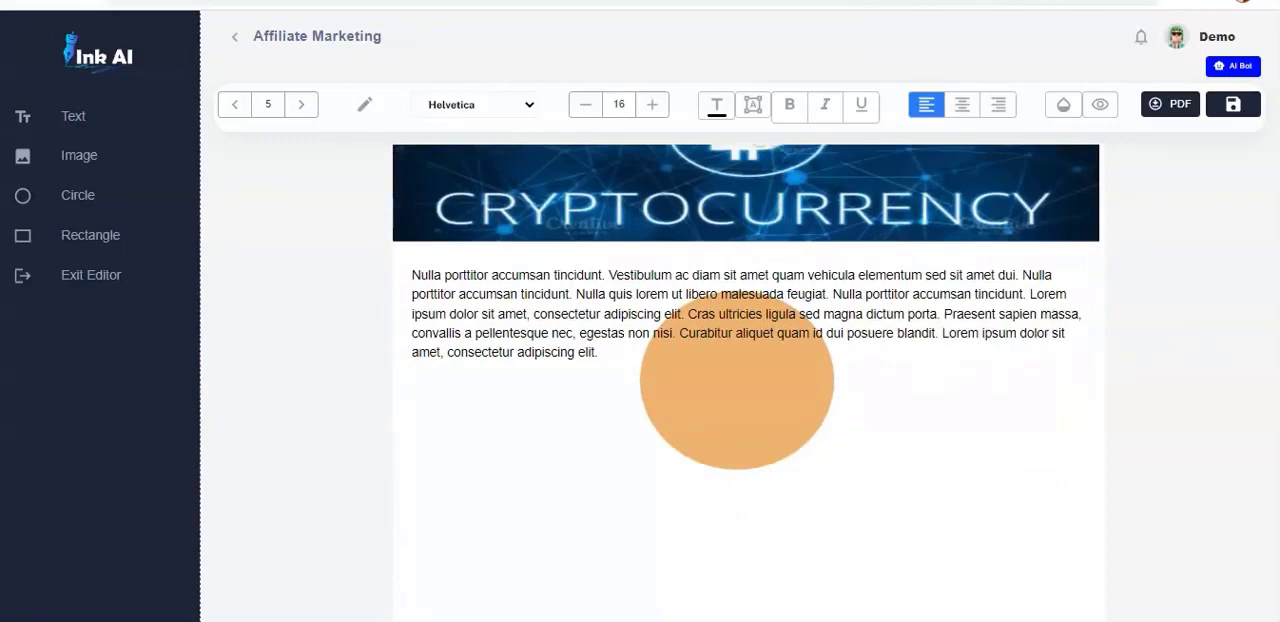
pyautogui.scroll(3, 746, 380)
pyautogui.scroll(-2, 746, 380)
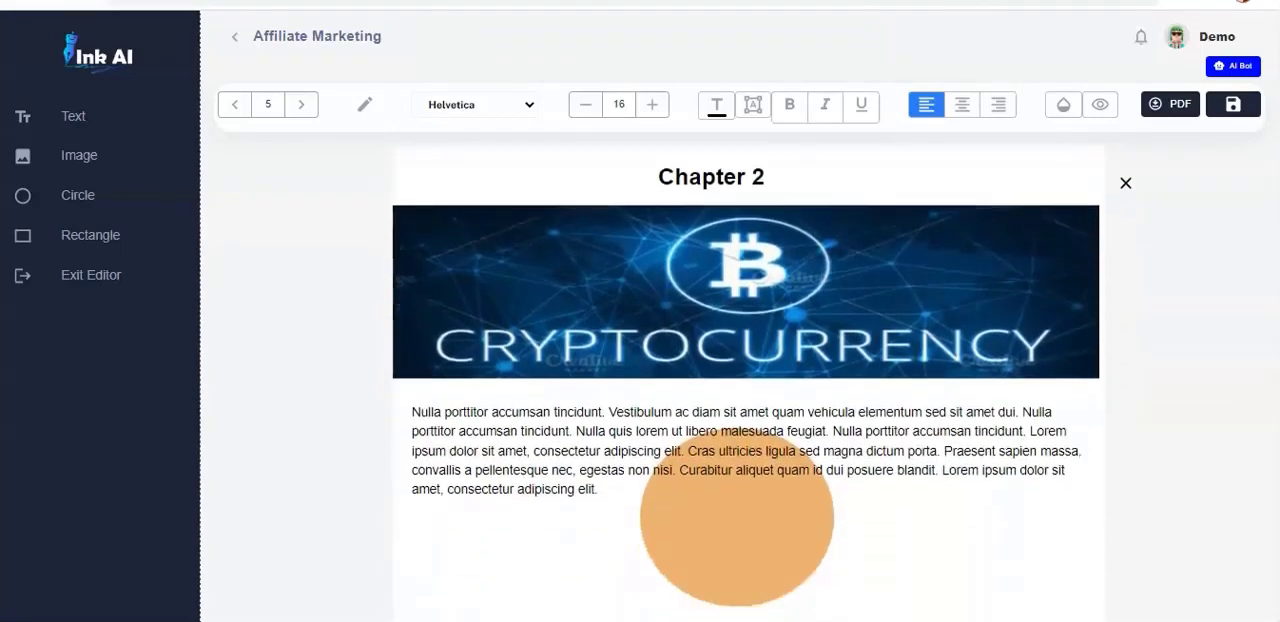
pyautogui.click(871, 351)
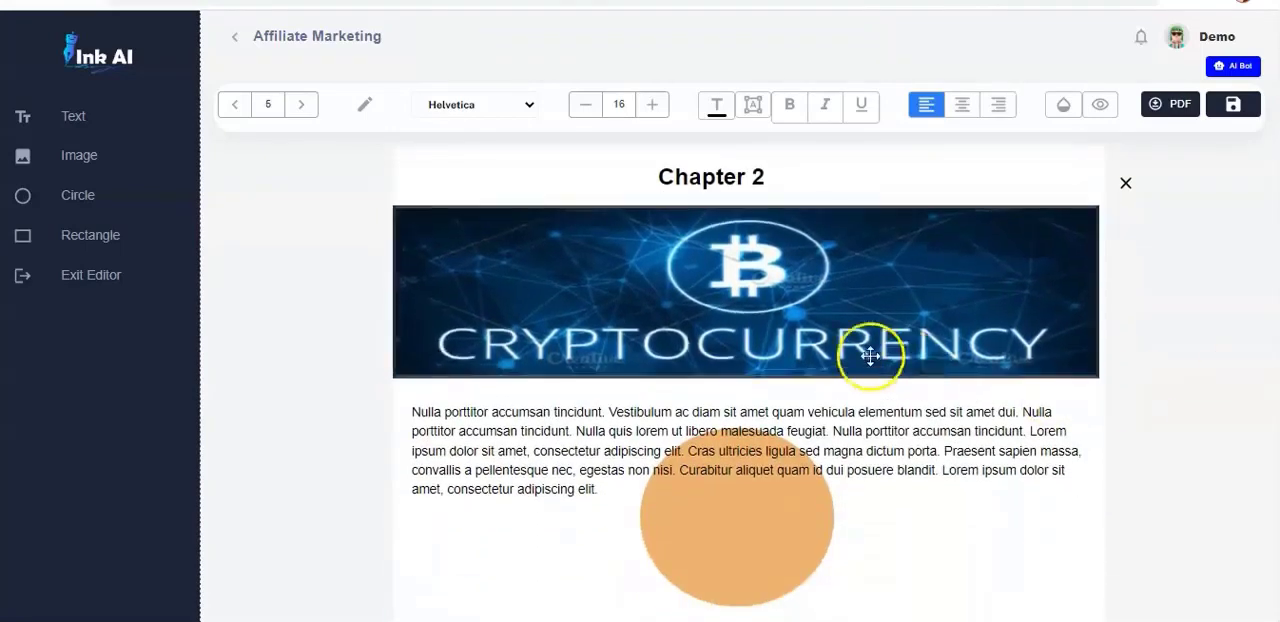
pyautogui.click(827, 319)
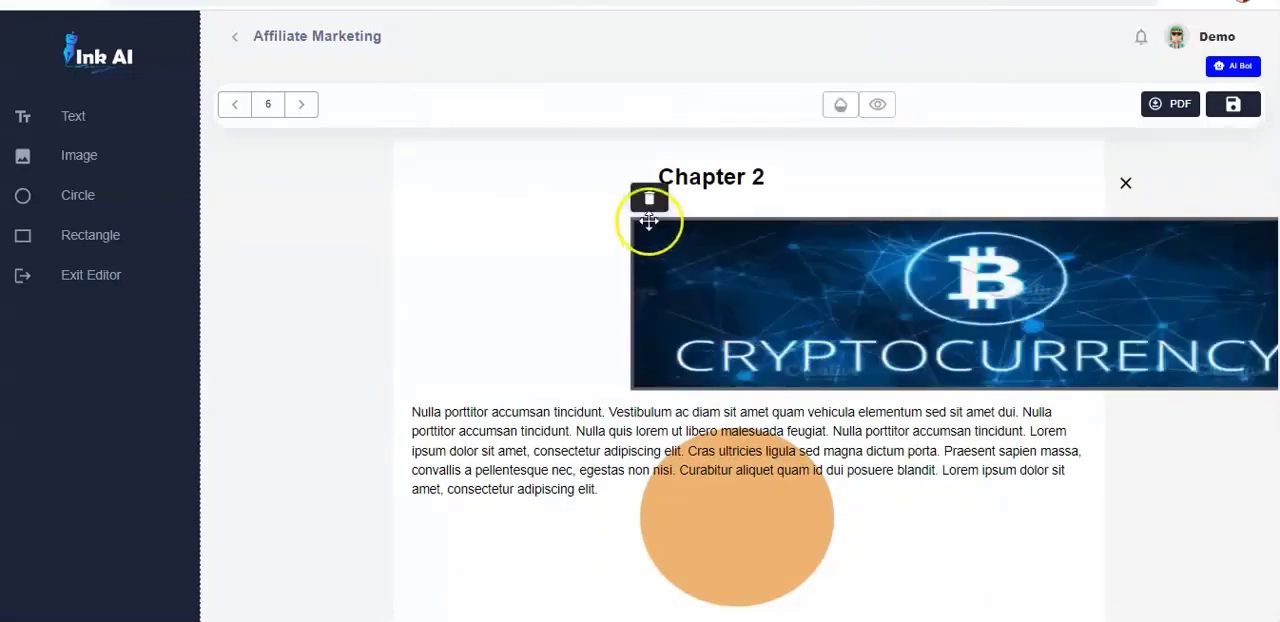
pyautogui.click(650, 199)
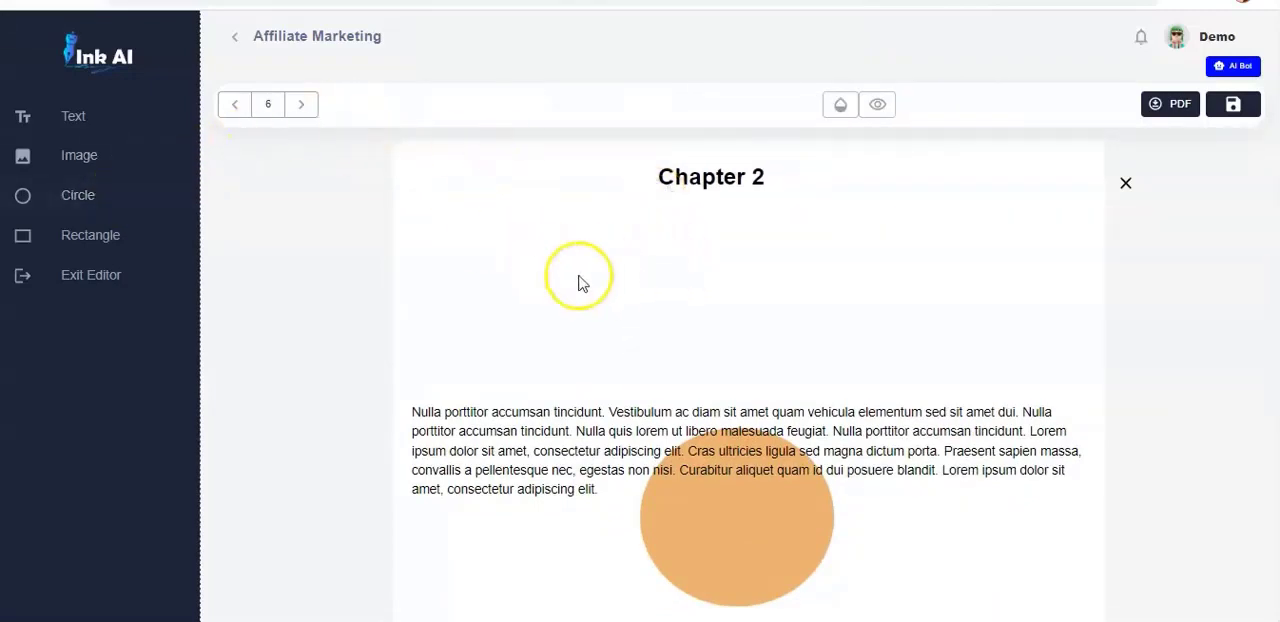
# - Insert the Promotion image below the Chapter 2 heading and stretch it into a wide banner above the paragraph
pyautogui.click(76, 156)
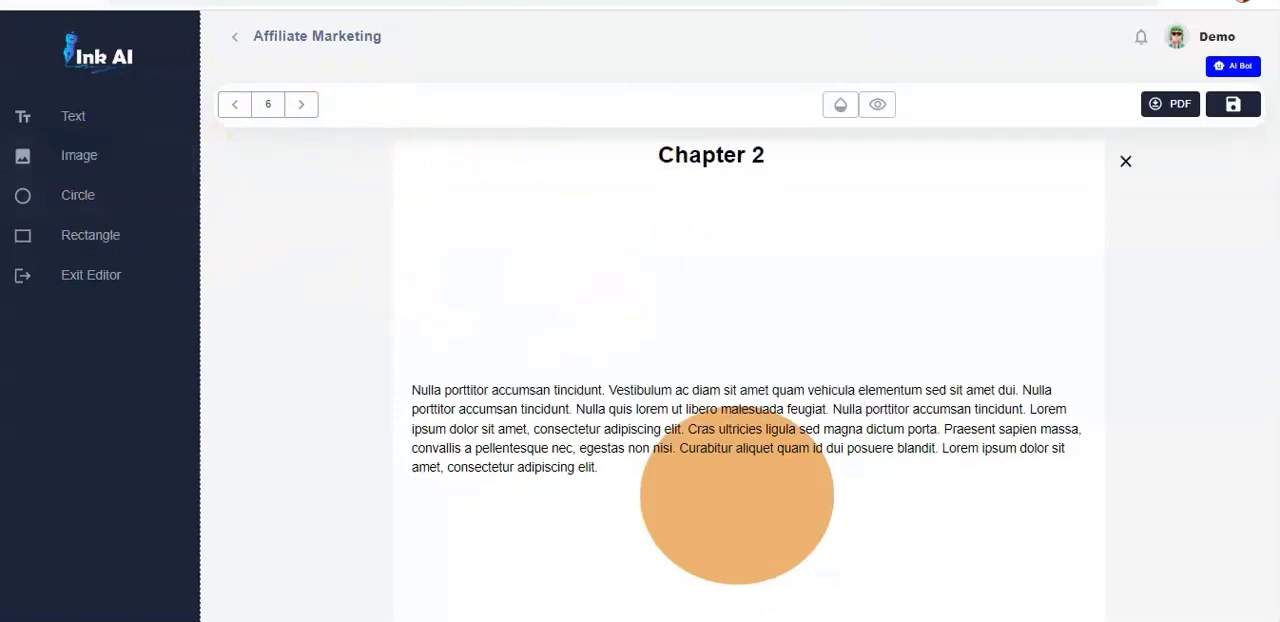
pyautogui.moveTo(452, 215); pyautogui.dragTo(697, 289)
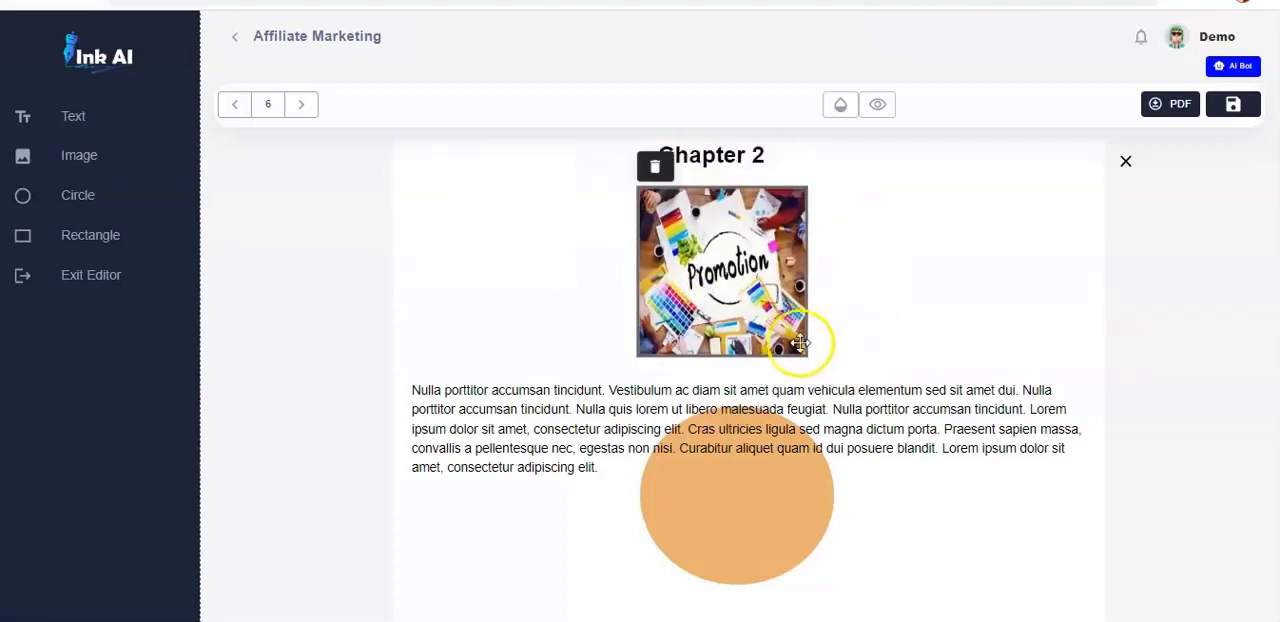
pyautogui.moveTo(810, 355); pyautogui.dragTo(1025, 365)
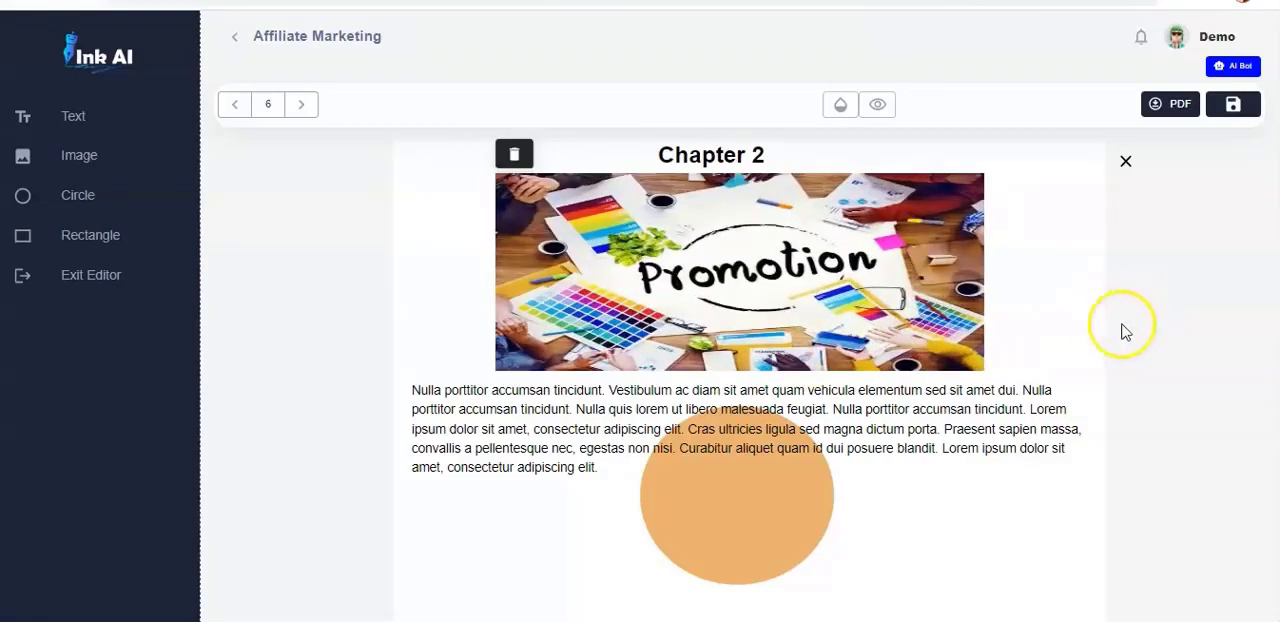
# - Review the remaining pages of the ebook through to the About The Author page
pyautogui.scroll(-10, 737, 495)
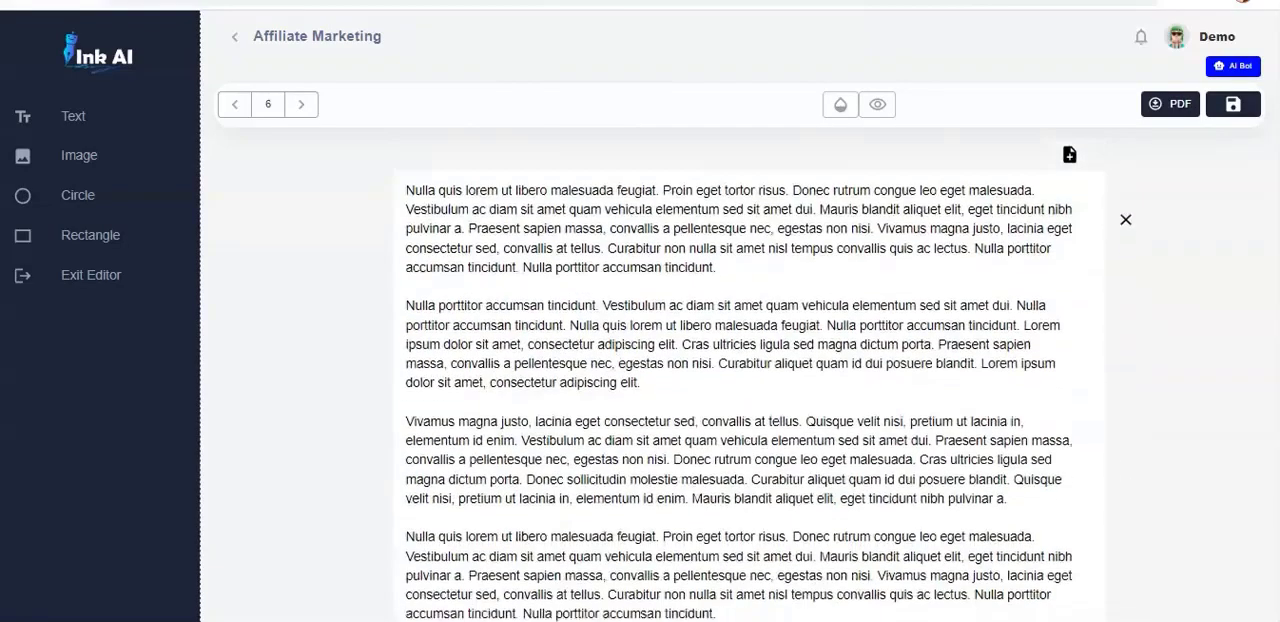
pyautogui.scroll(-15, 749, 381)
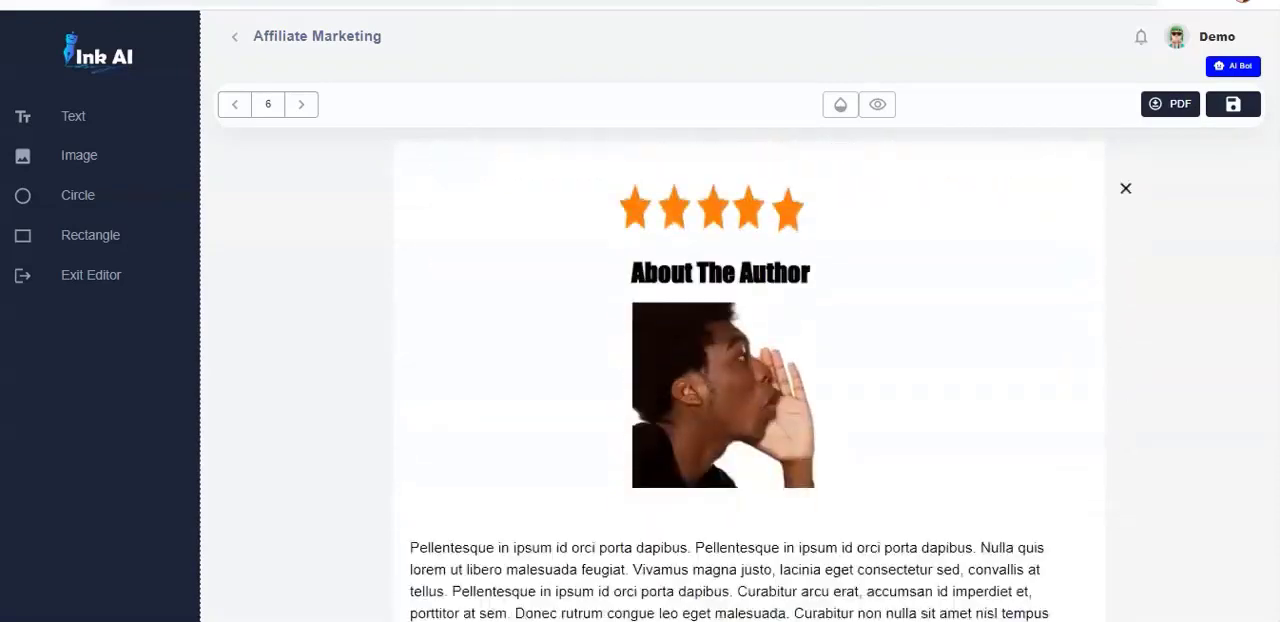
pyautogui.scroll(-5, 750, 380)
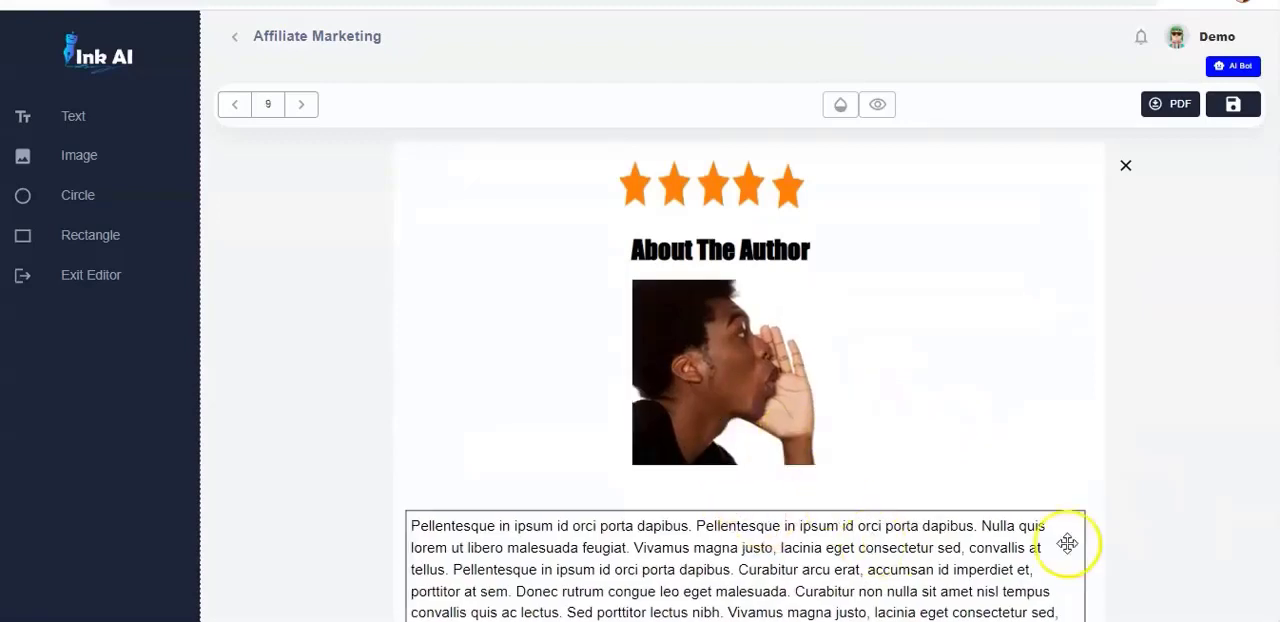
pyautogui.scroll(-3, 746, 380)
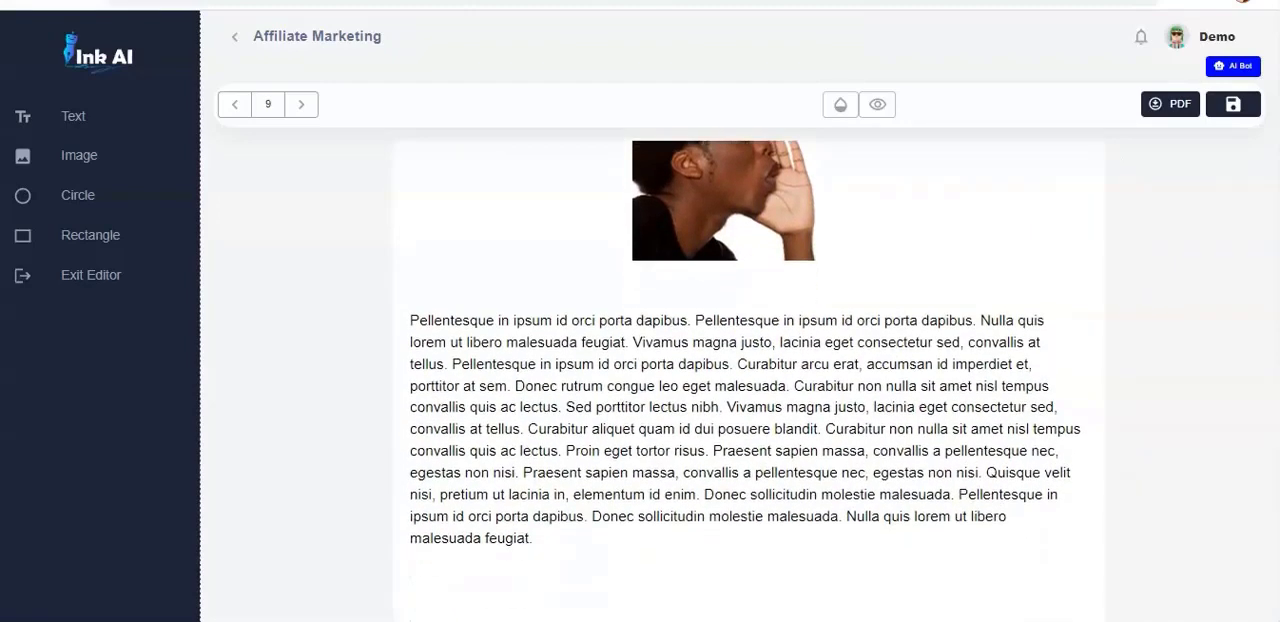
pyautogui.scroll(1, 746, 380)
pyautogui.scroll(-1, 746, 380)
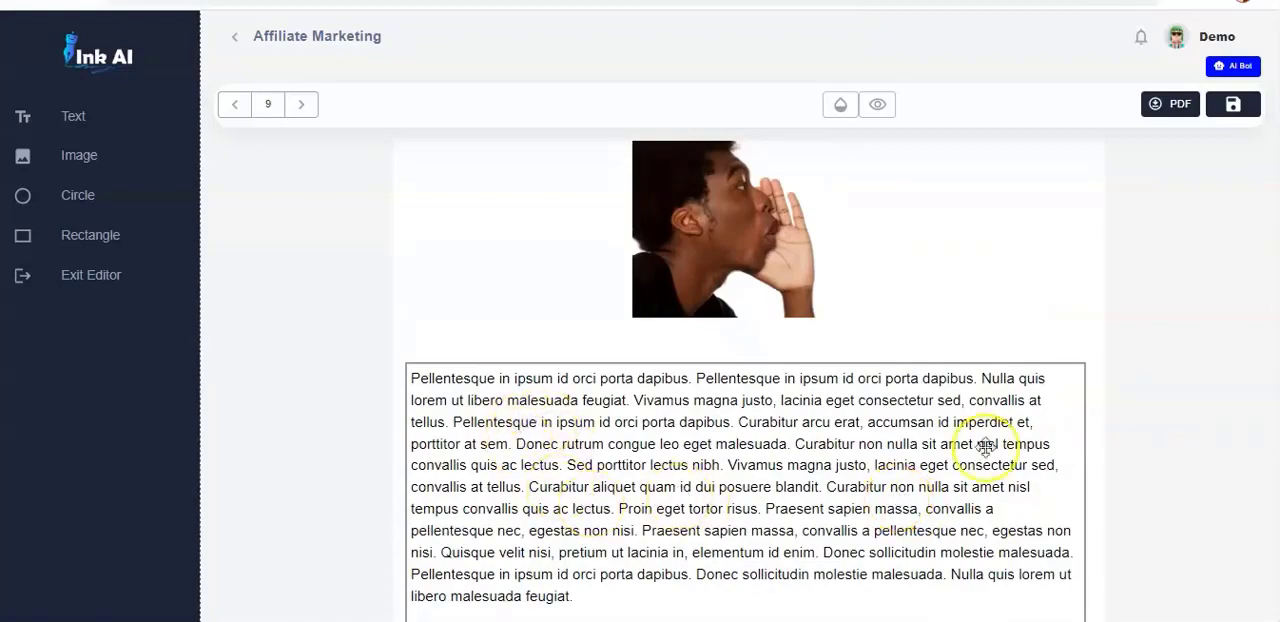
pyautogui.scroll(4, 746, 380)
pyautogui.scroll(-12, 746, 380)
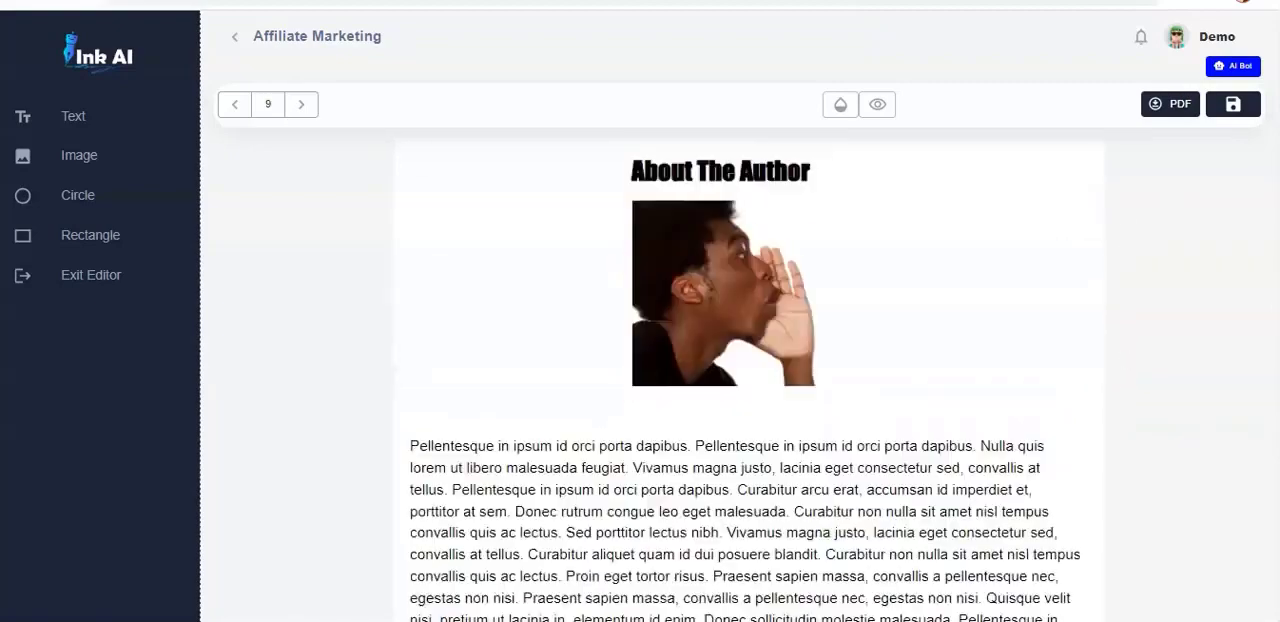
# - Add a blank page directly after the cover, before the chapter list
pyautogui.scroll(15, 746, 380)
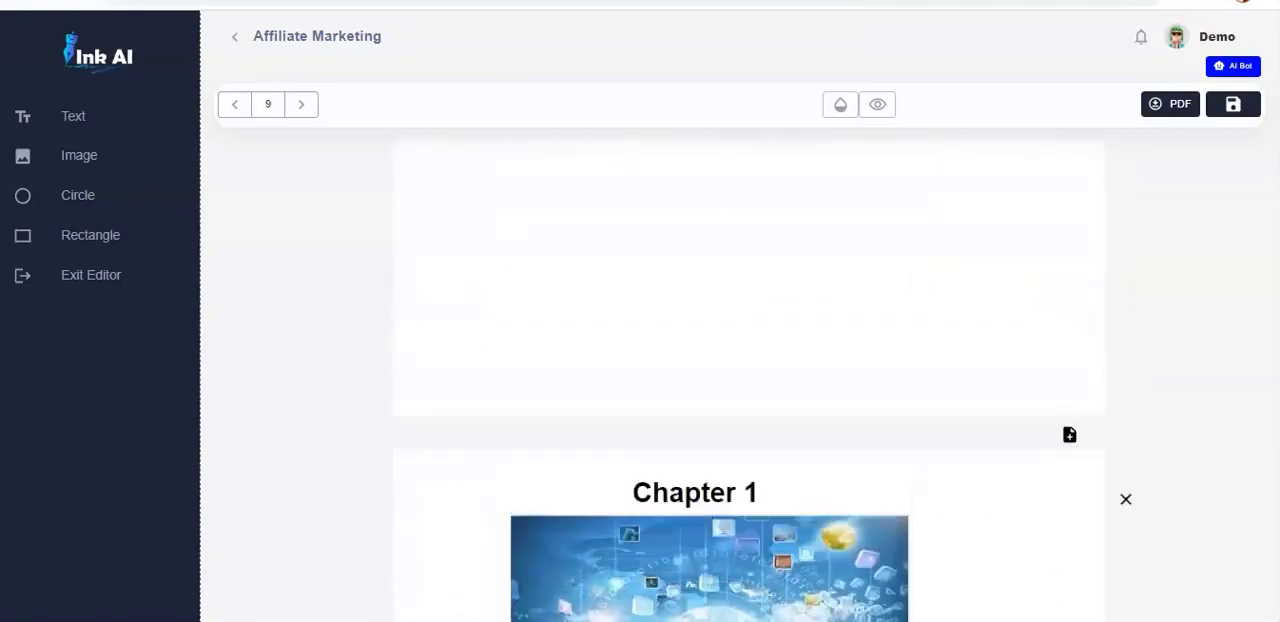
pyautogui.scroll(5, 746, 380)
pyautogui.scroll(-7, 746, 380)
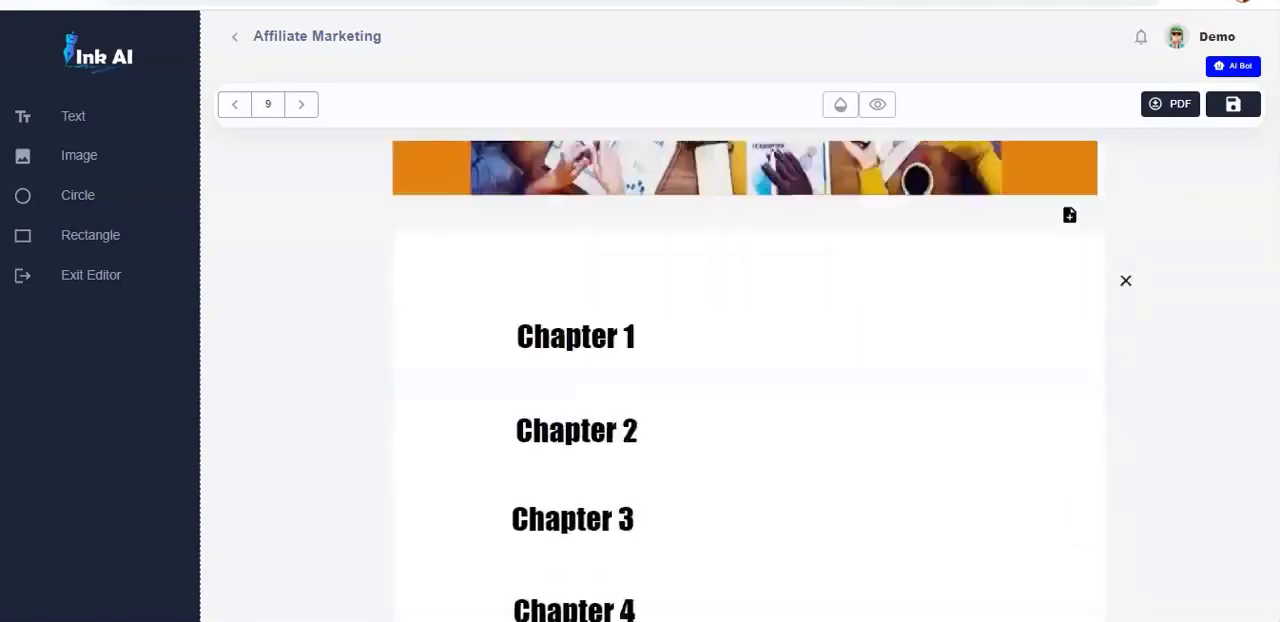
pyautogui.scroll(3, 746, 380)
pyautogui.scroll(-1, 746, 380)
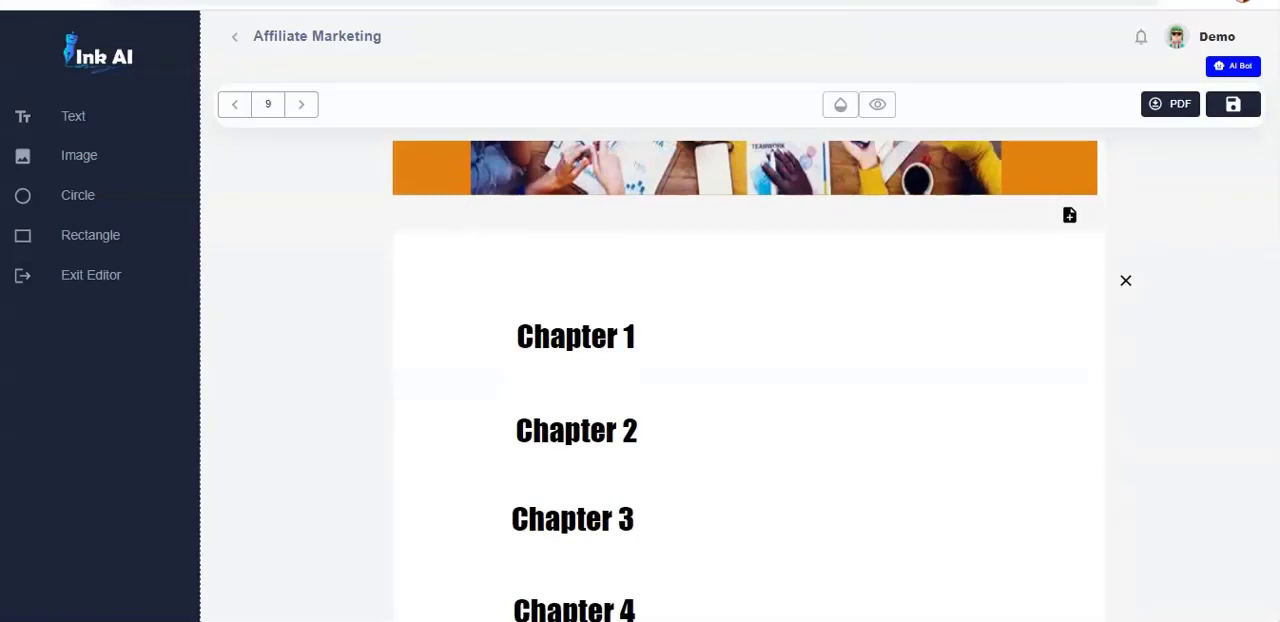
pyautogui.scroll(3, 746, 380)
pyautogui.scroll(-2, 746, 380)
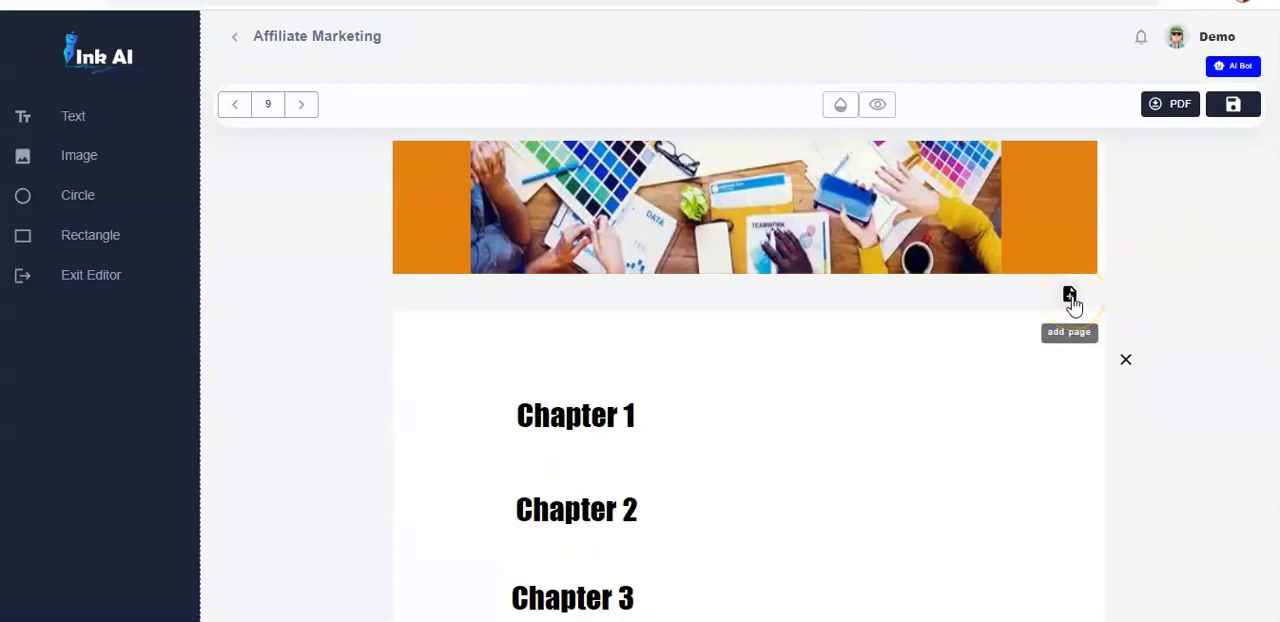
pyautogui.click(1070, 297)
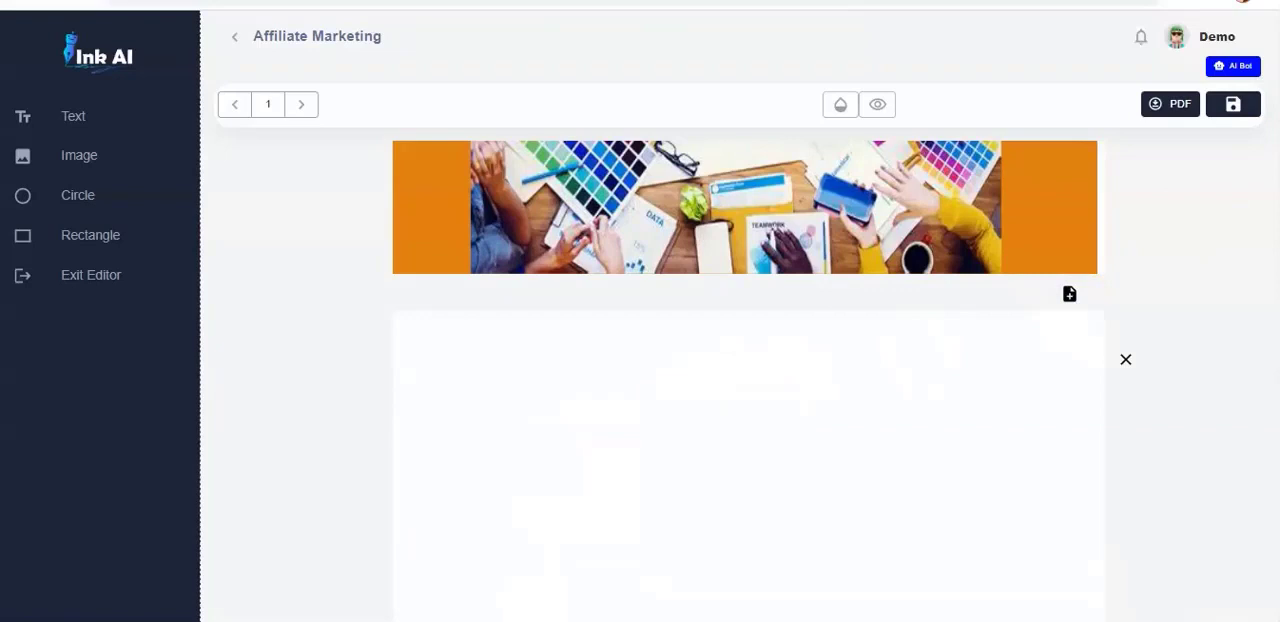
pyautogui.scroll(-2, 748, 380)
pyautogui.scroll(1, 748, 380)
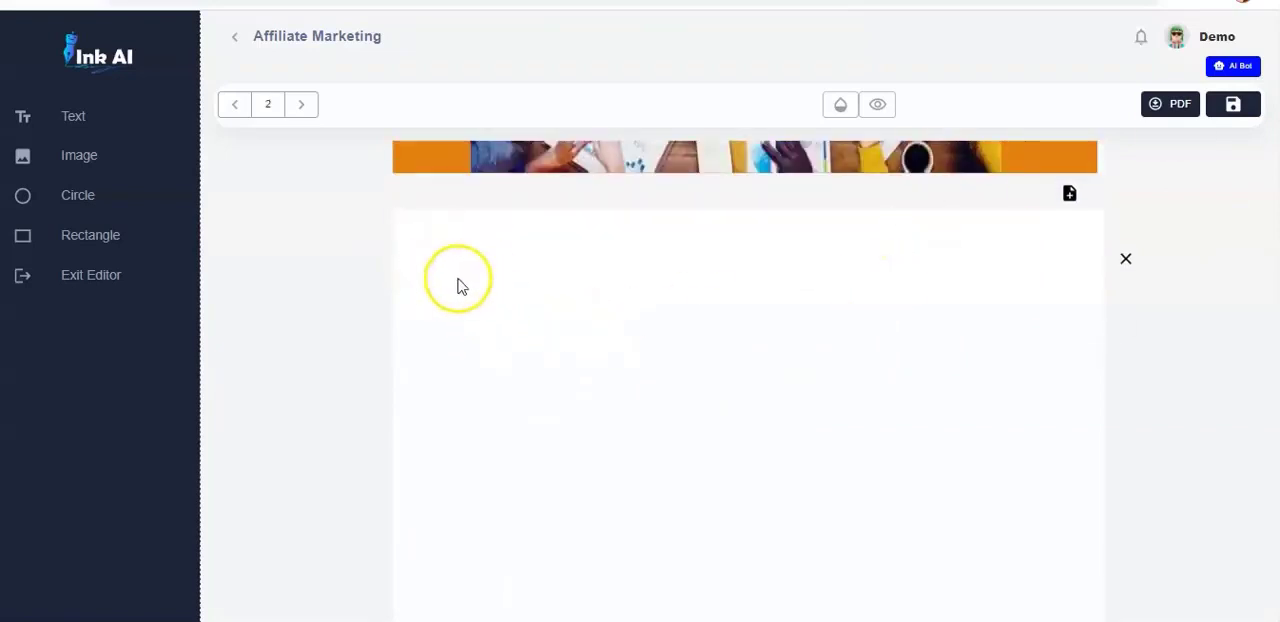
# - Add a text element near the upper middle of the new blank page, reading "TERMS AND CONDITION", and widen its box to fit
pyautogui.click(82, 122)
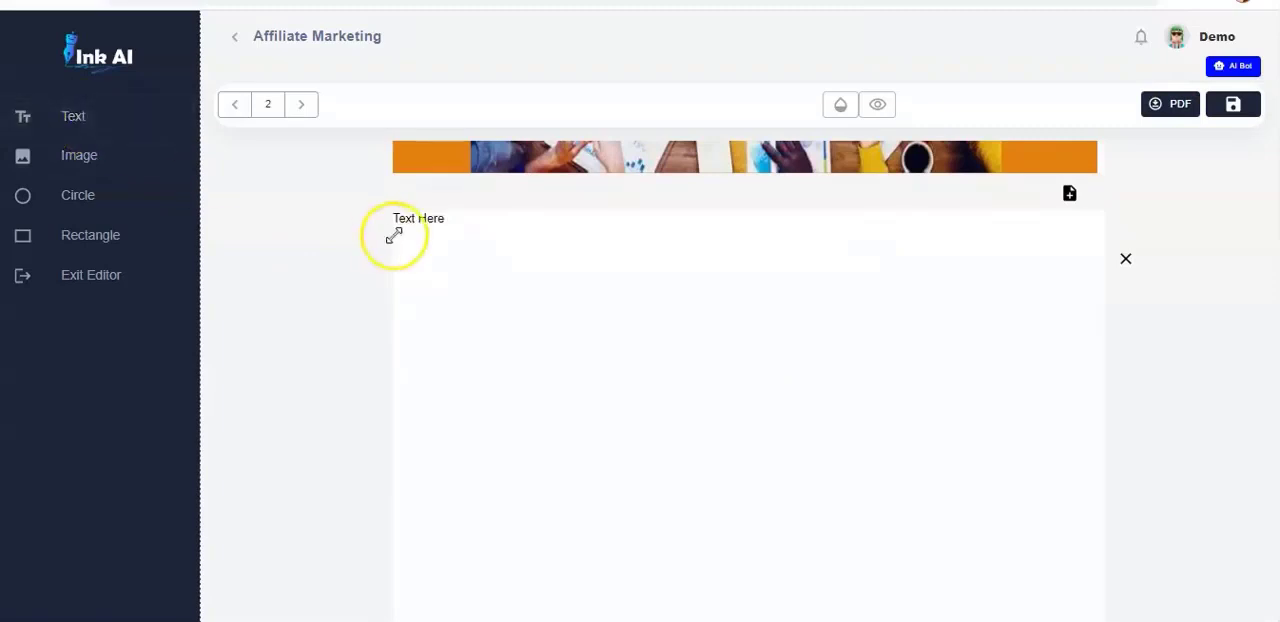
pyautogui.click(420, 218)
pyautogui.moveTo(419, 217); pyautogui.dragTo(592, 270)
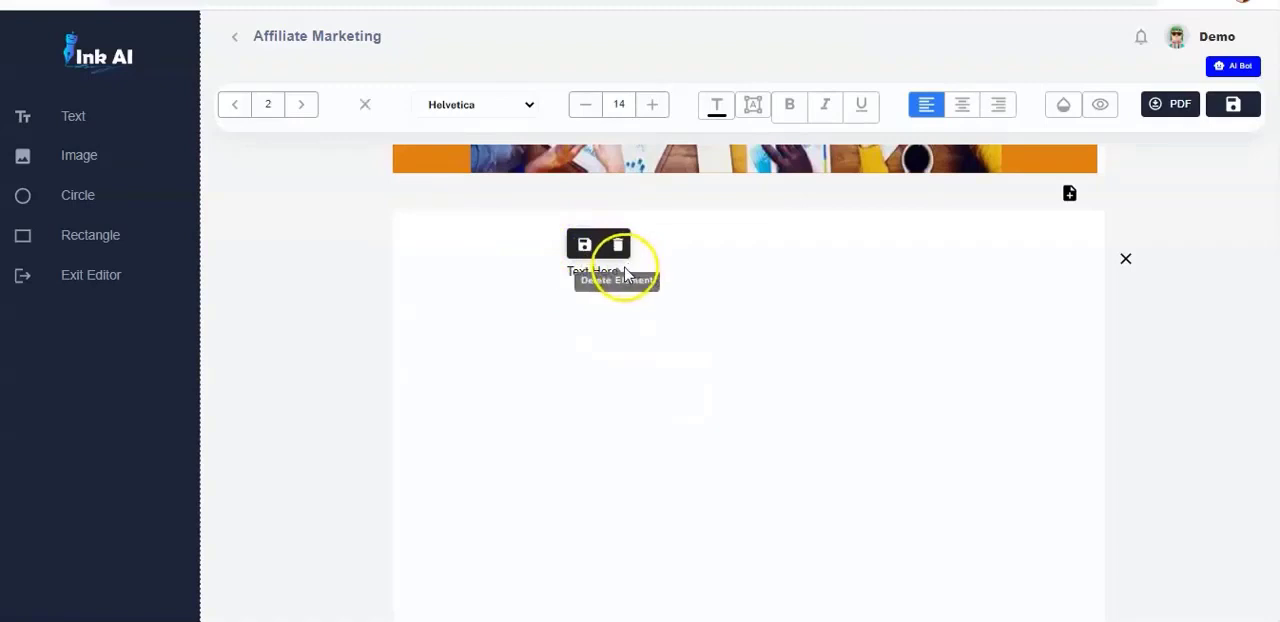
pyautogui.click(617, 268)
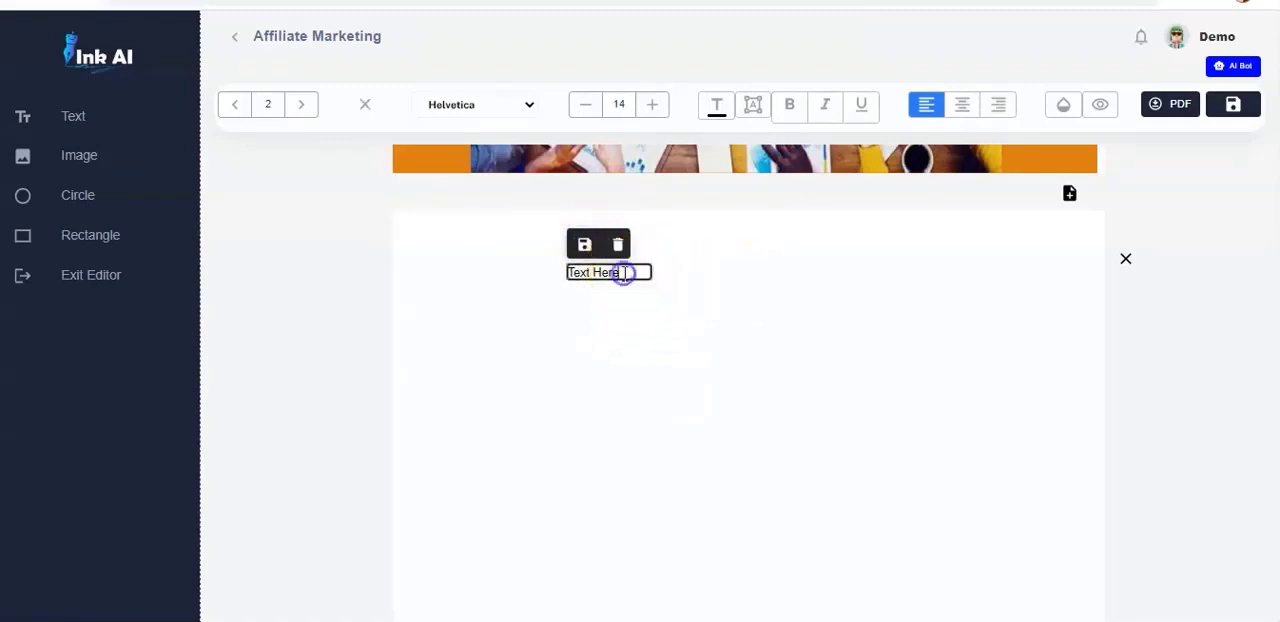
pyautogui.click(584, 247)
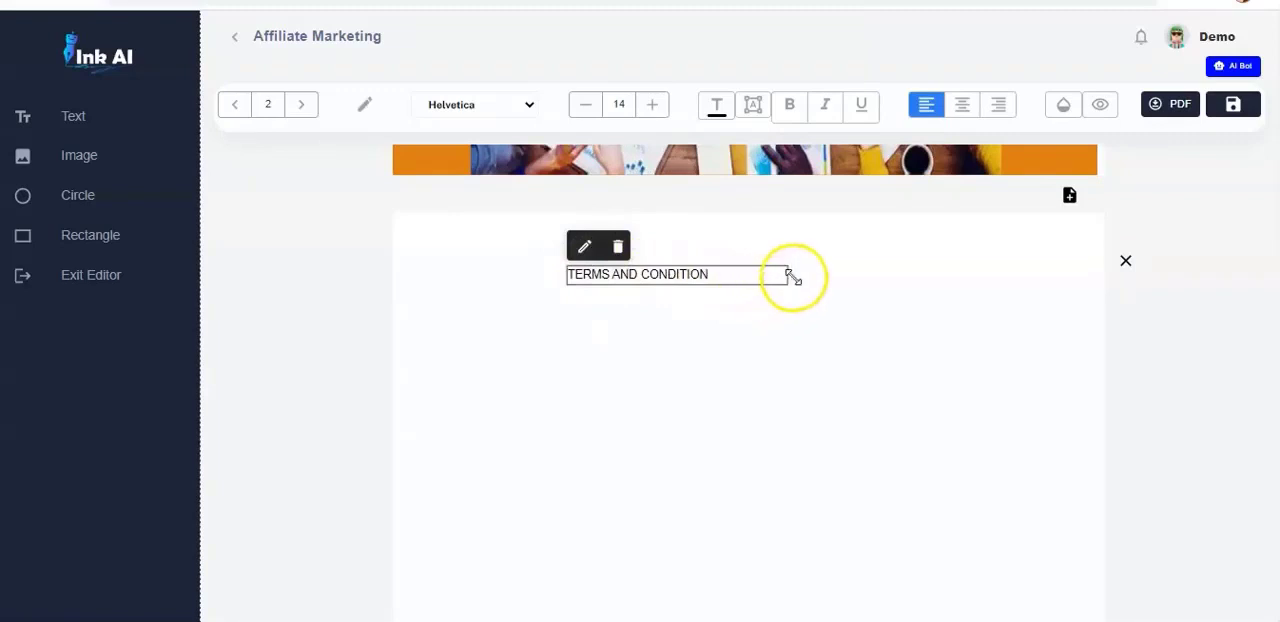
pyautogui.moveTo(788, 276); pyautogui.dragTo(784, 279)
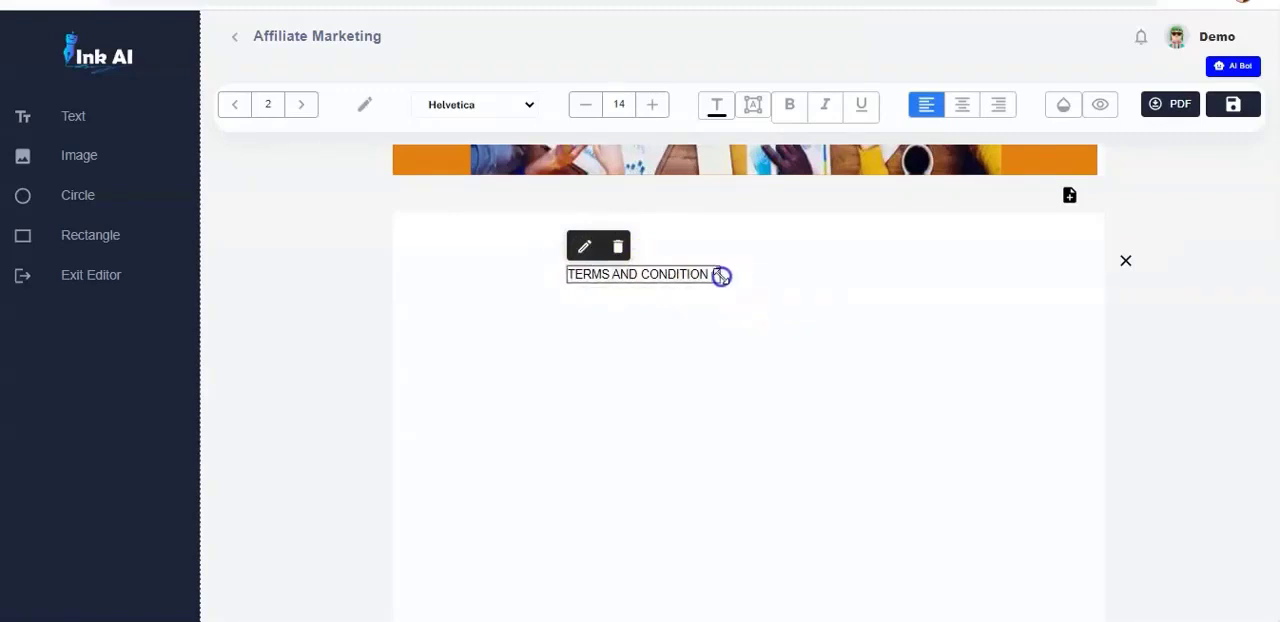
# - Make the "TERMS AND CONDITION" heading bold and colour it orange FF6900
pyautogui.click(791, 108)
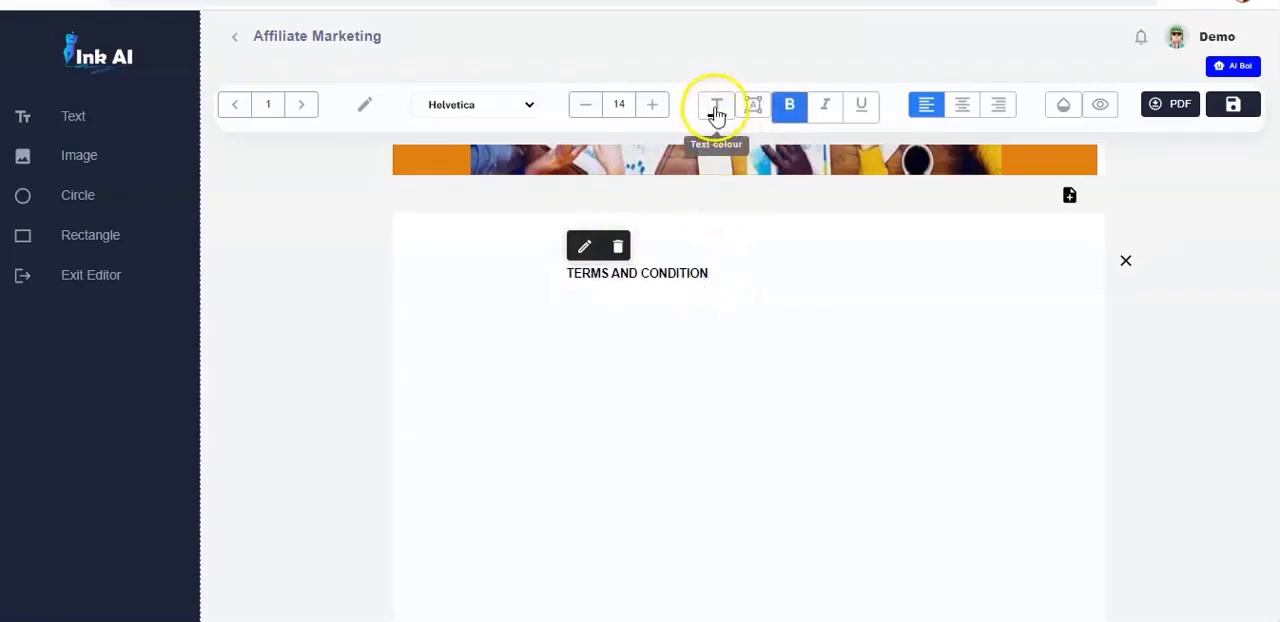
pyautogui.click(714, 106)
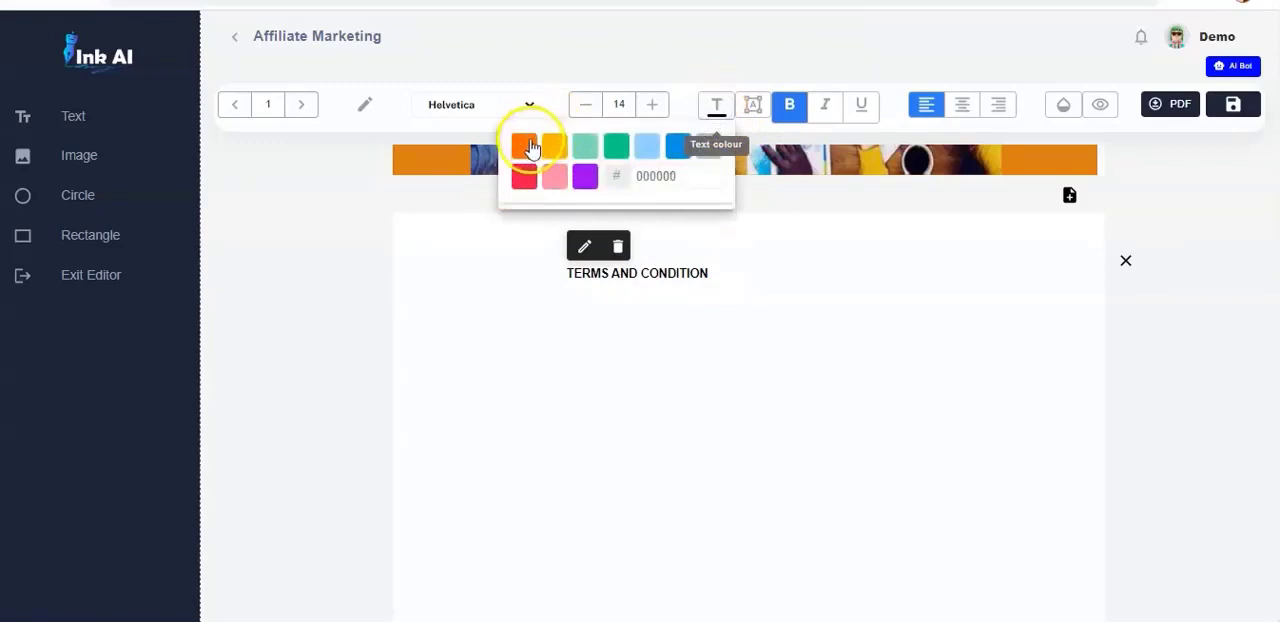
pyautogui.click(527, 146)
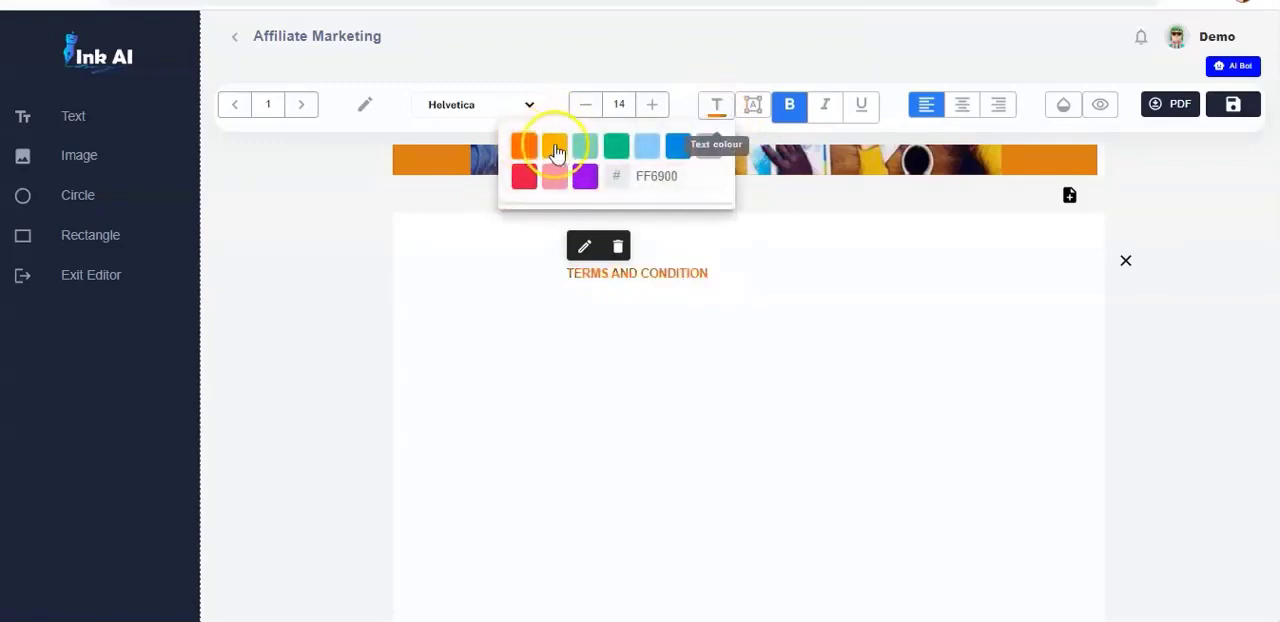
# - Keep the "TERMS AND CONDITION" heading in orange FF6900, enlarge it to size 27, and move it to the page's upper-left corner
pyautogui.click(555, 150)
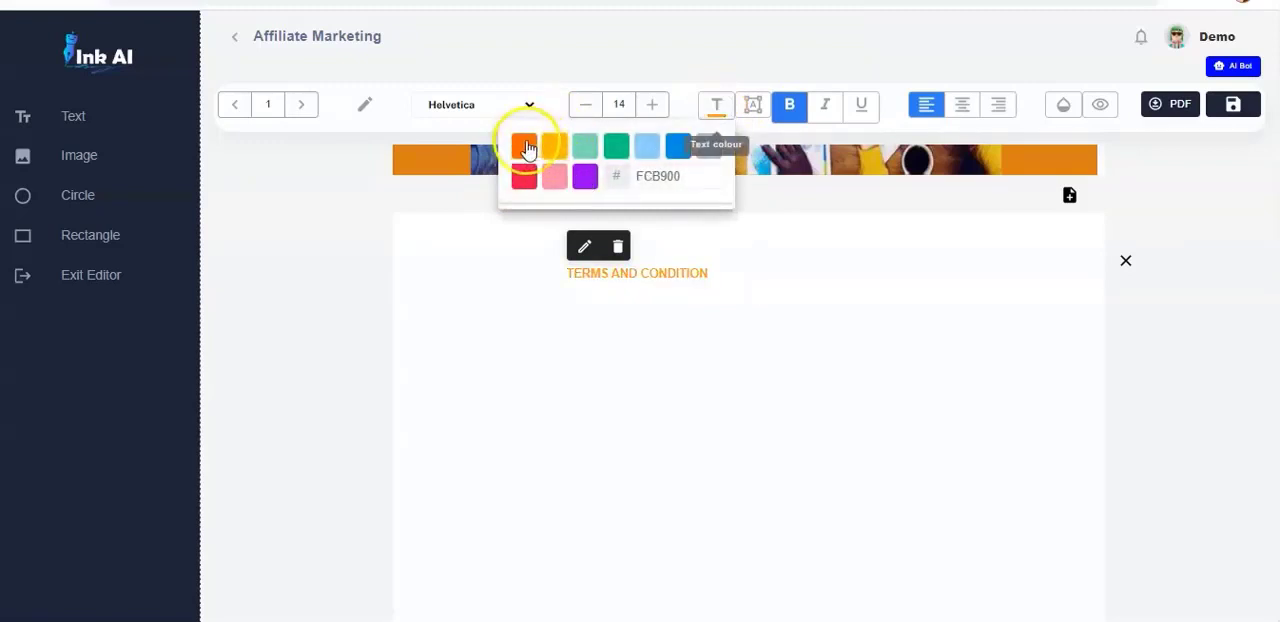
pyautogui.click(524, 147)
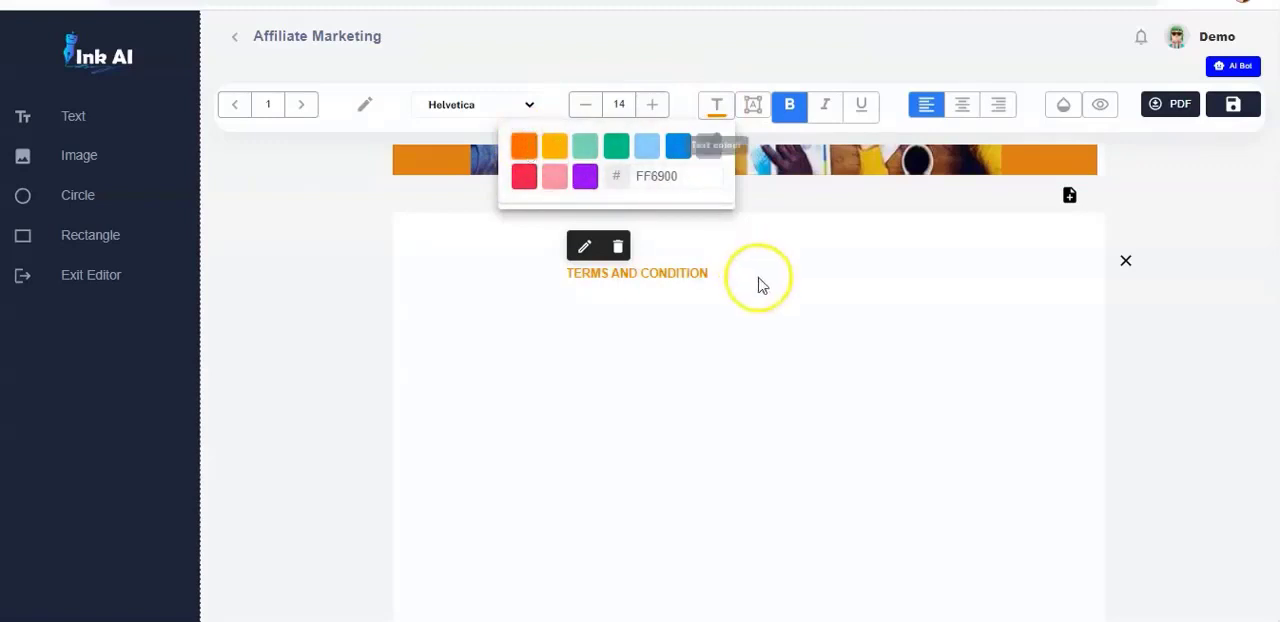
pyautogui.click(652, 104)
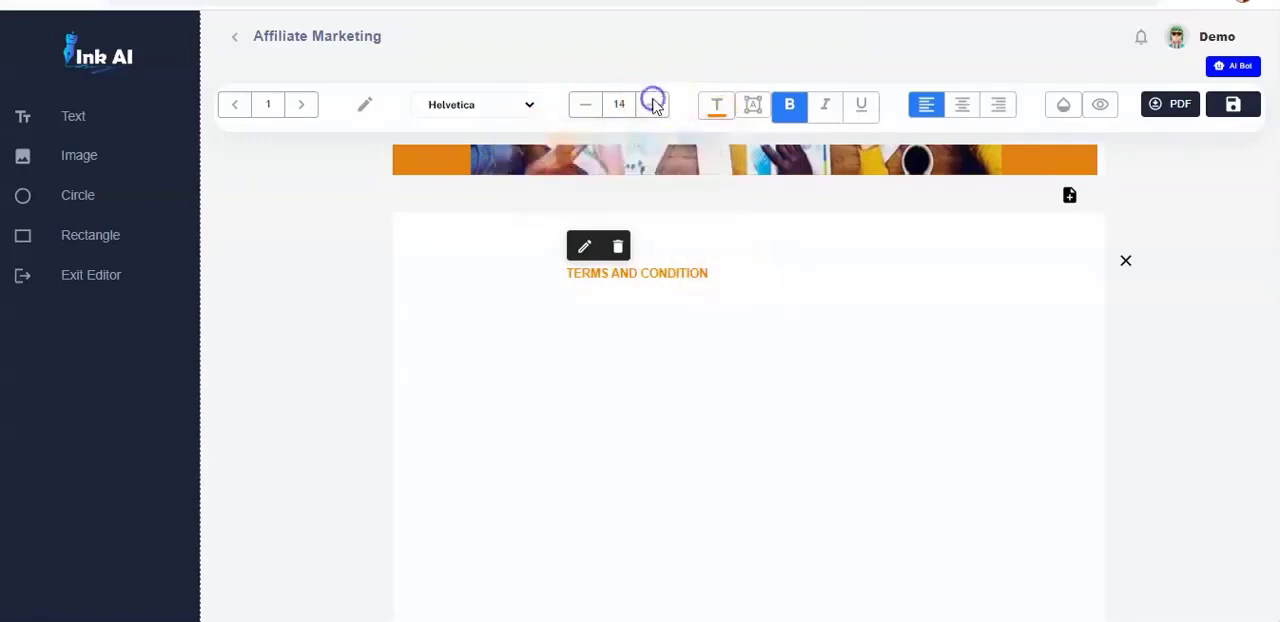
pyautogui.moveTo(709, 283); pyautogui.dragTo(847, 301)
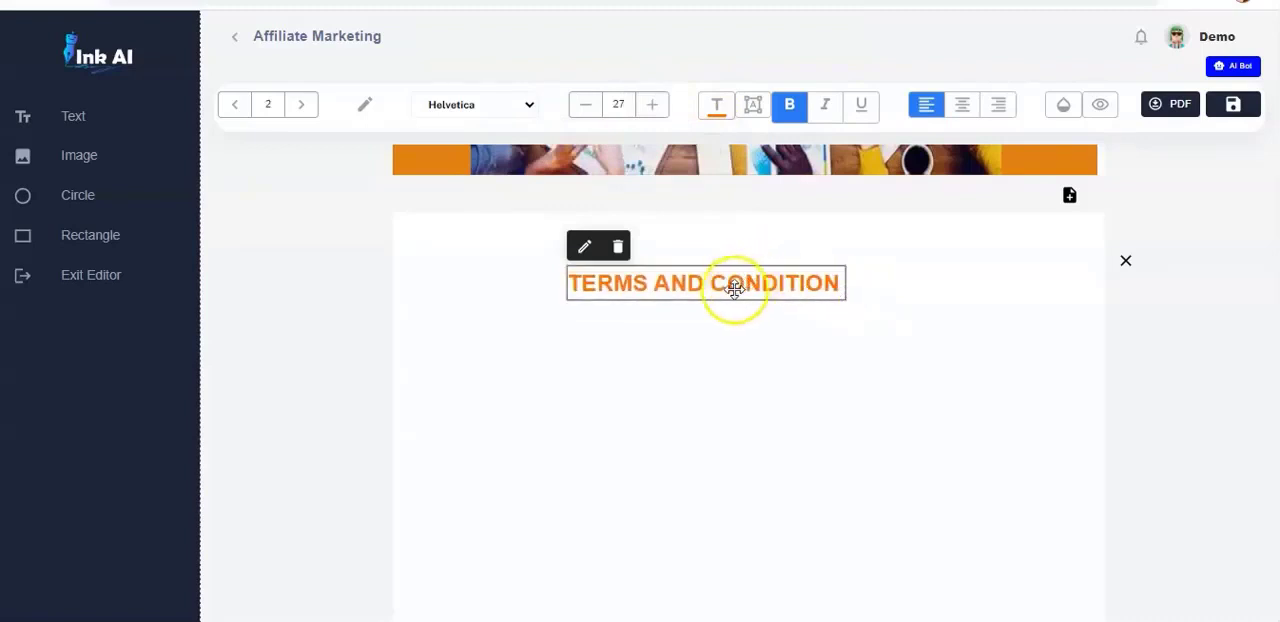
pyautogui.moveTo(730, 285); pyautogui.dragTo(575, 255)
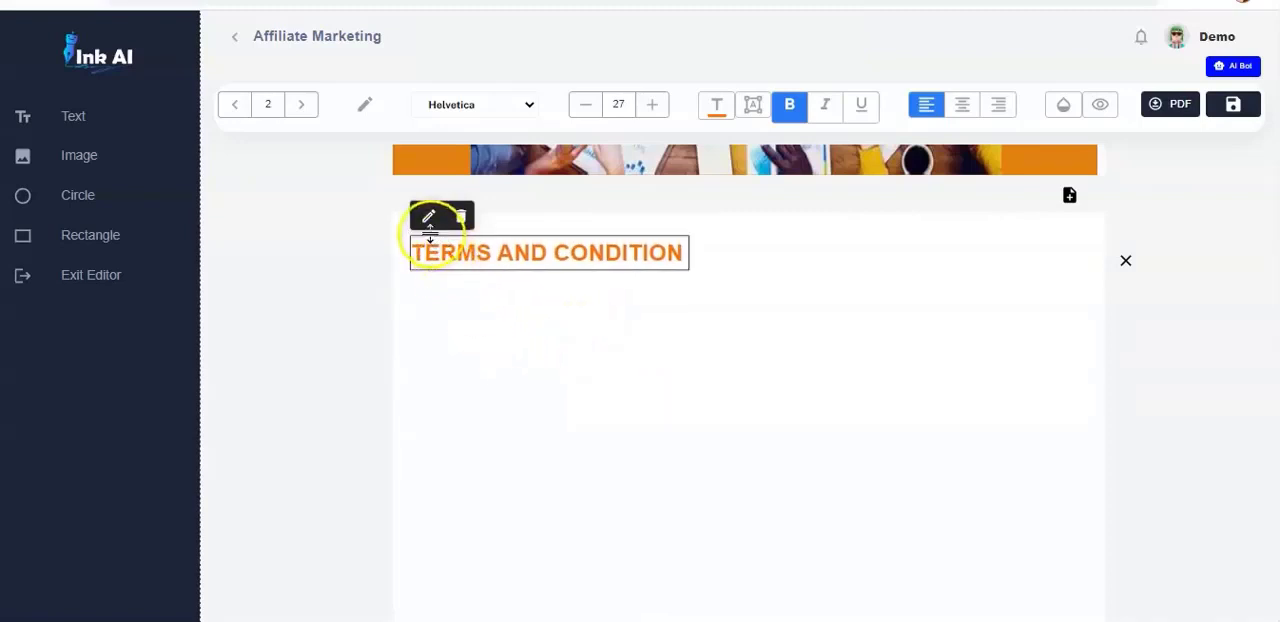
# - Add a second text element and place it directly below the "TERMS AND CONDITION" heading
pyautogui.click(75, 122)
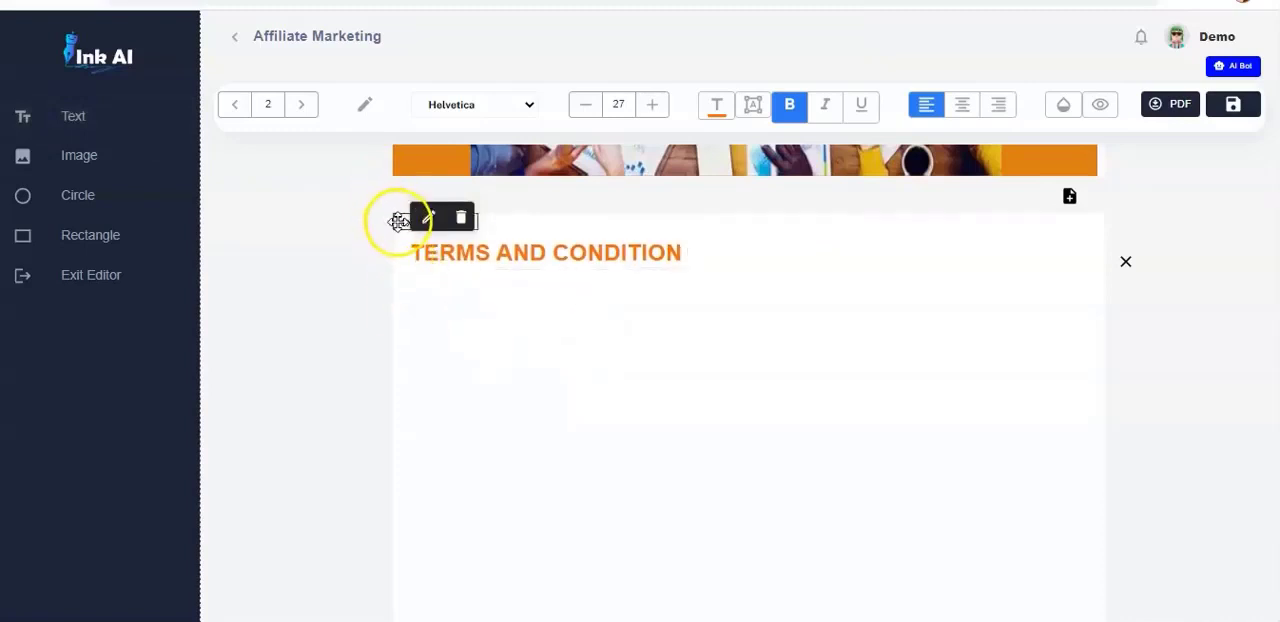
pyautogui.moveTo(398, 221)
pyautogui.mouseDown()
pyautogui.moveTo(446, 314)
pyautogui.moveTo(423, 280)
pyautogui.moveTo(426, 306)
pyautogui.mouseUp()
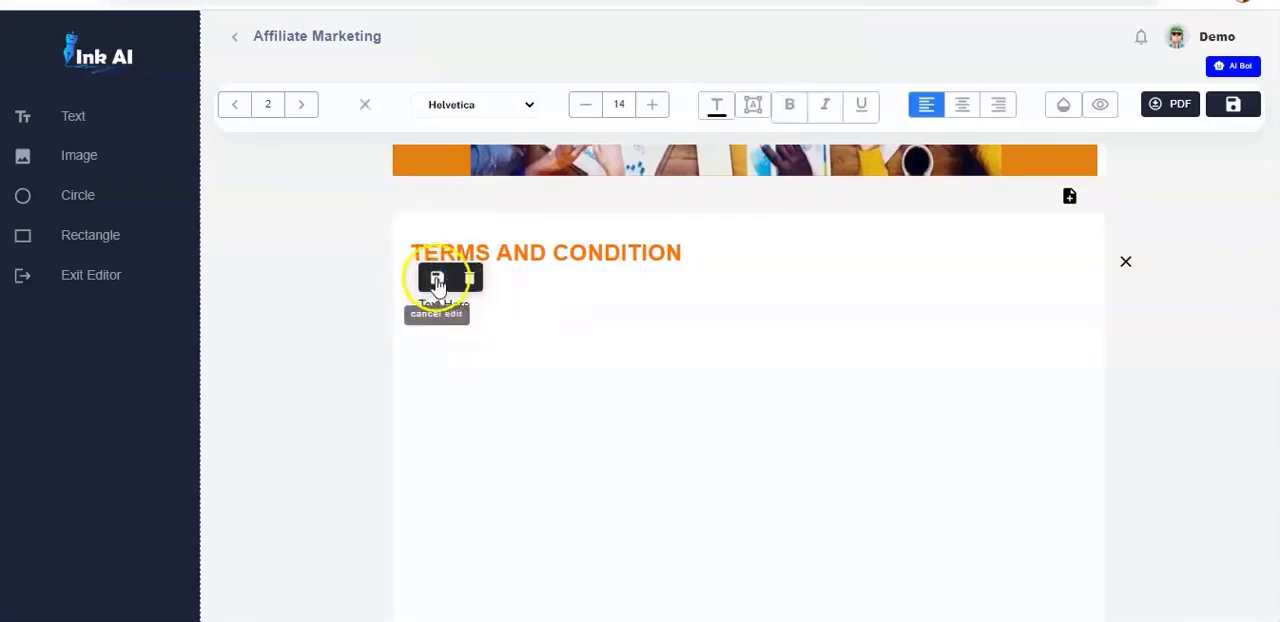
pyautogui.click(450, 285)
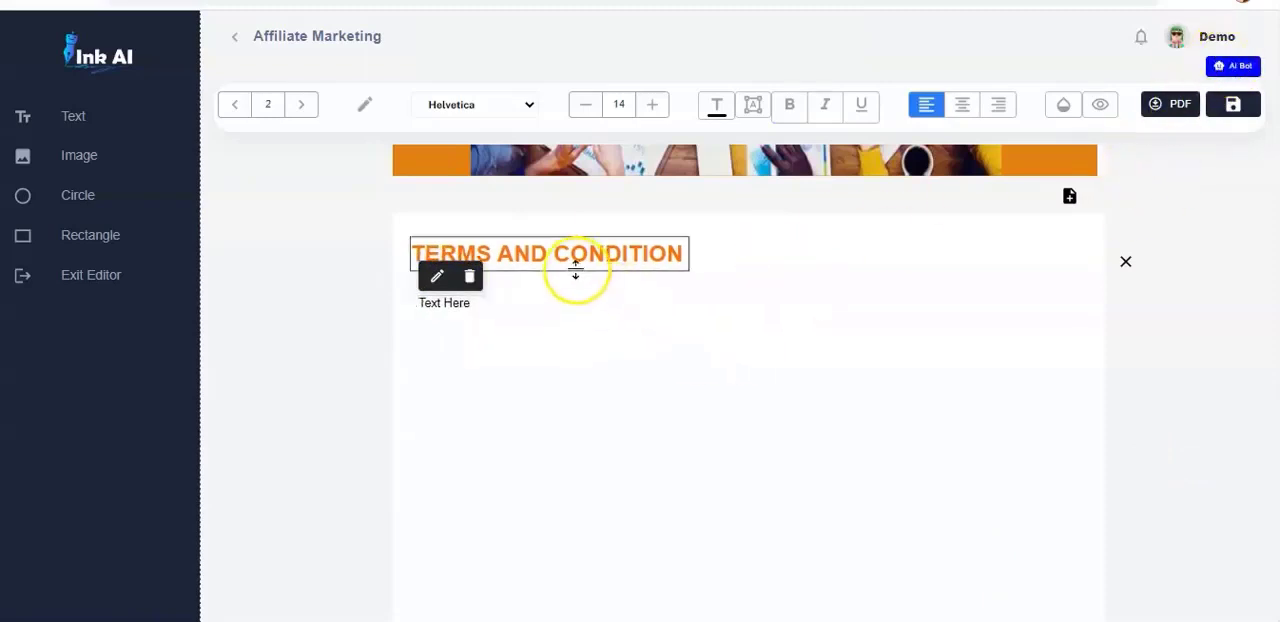
# - Ask the AI bot for "conditions de conduite pour le marketing d'affiliation" and copy its answer
pyautogui.click(1232, 68)
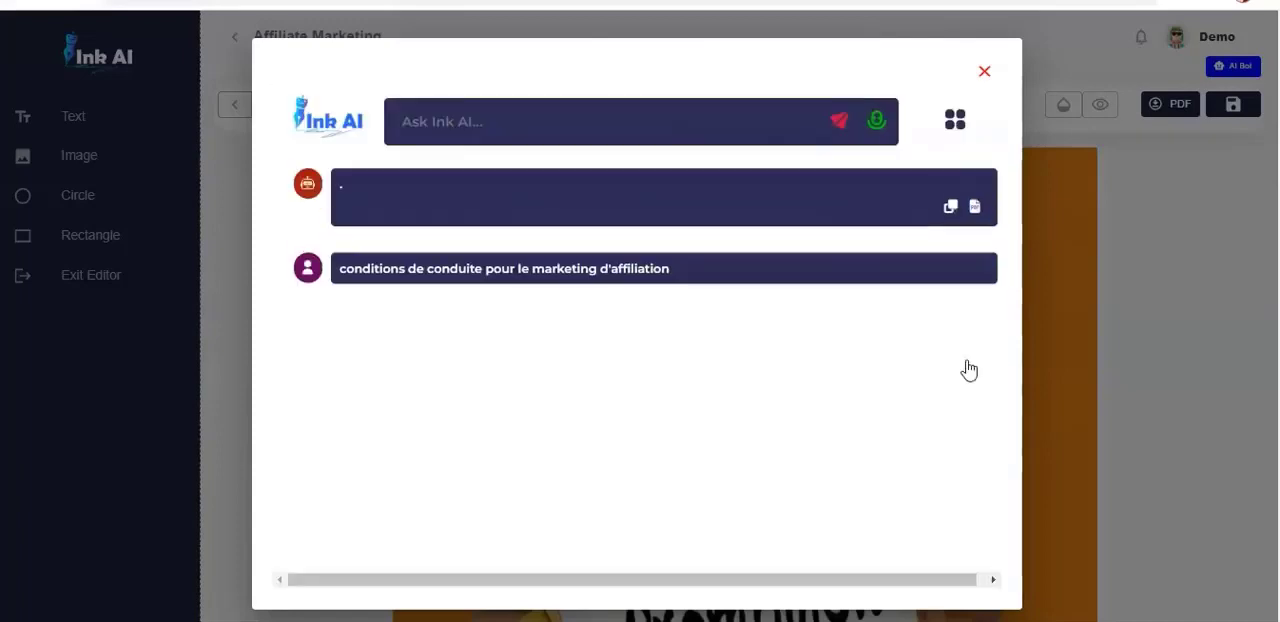
pyautogui.click(684, 340)
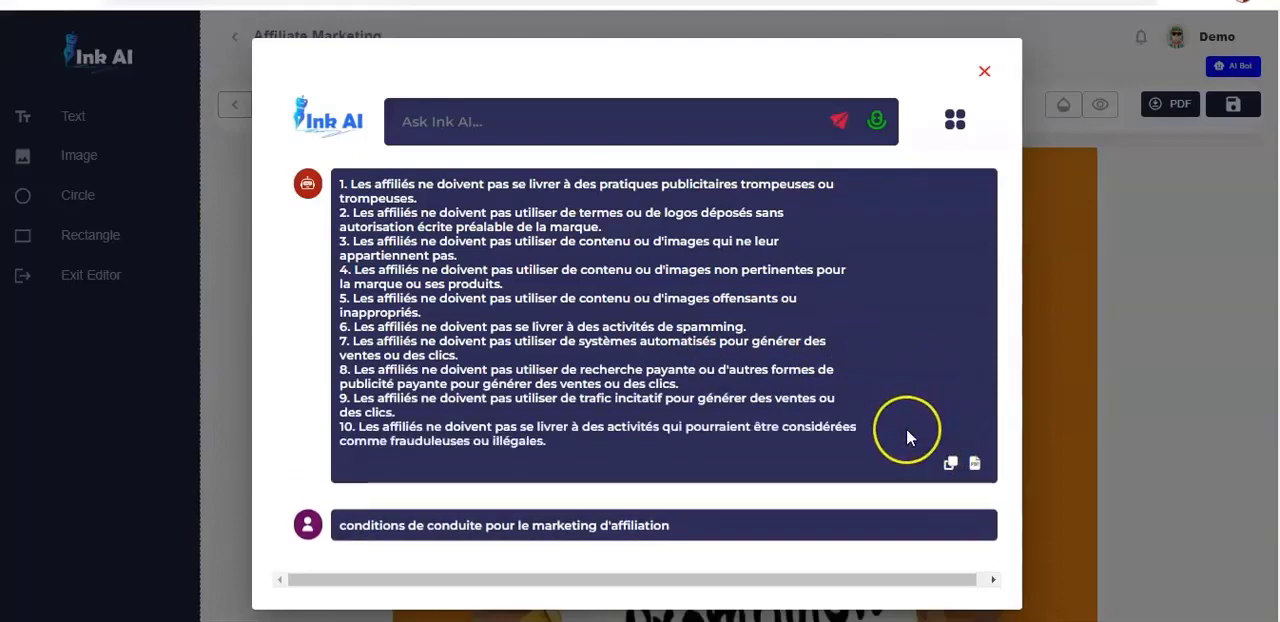
pyautogui.click(951, 466)
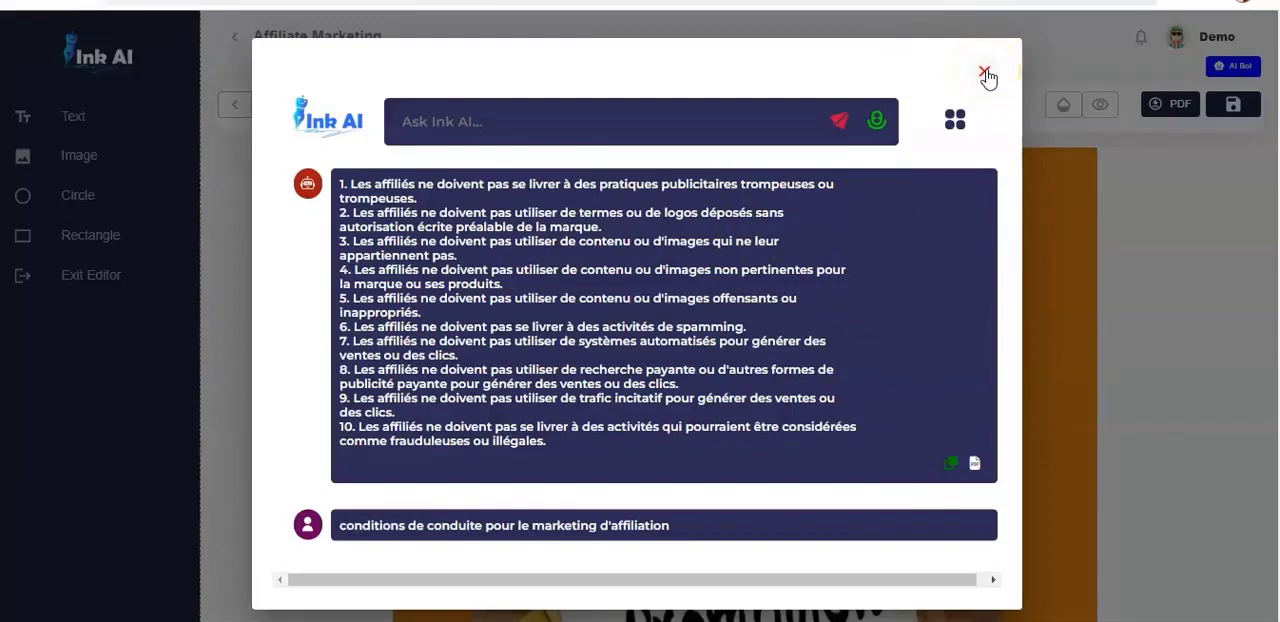
pyautogui.click(985, 75)
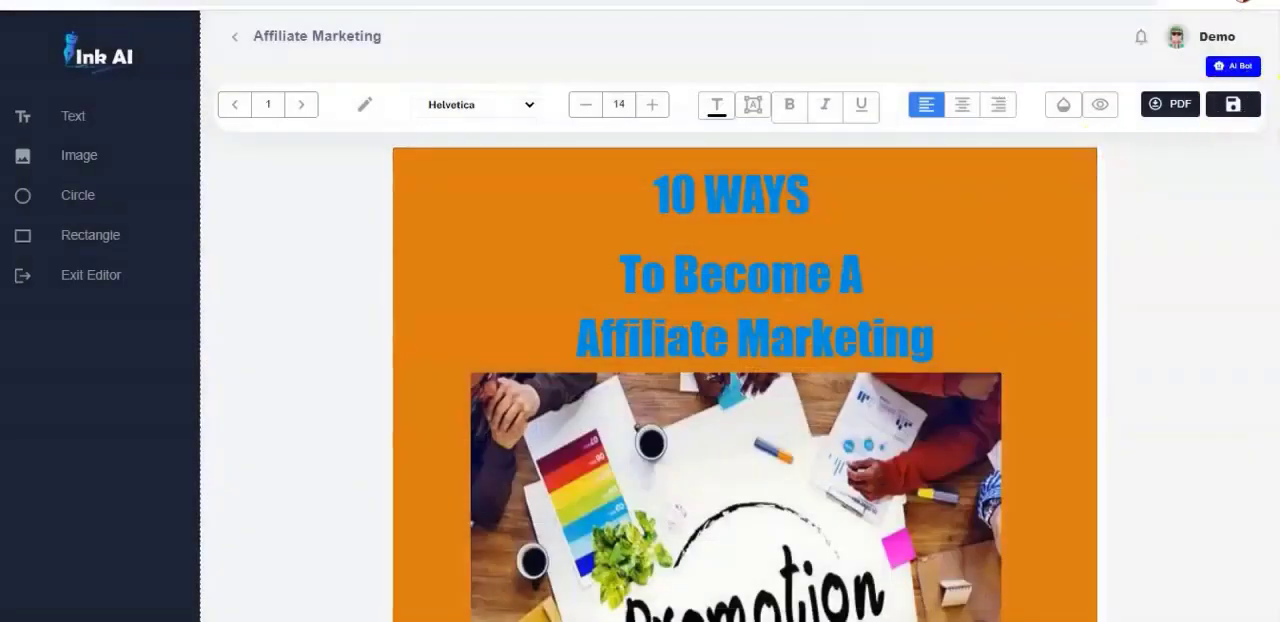
# - Save the ebook, enlarge the text box below the "TERMS AND CONDITION" heading, and replace its placeholder with the copied French conditions
pyautogui.click(1237, 106)
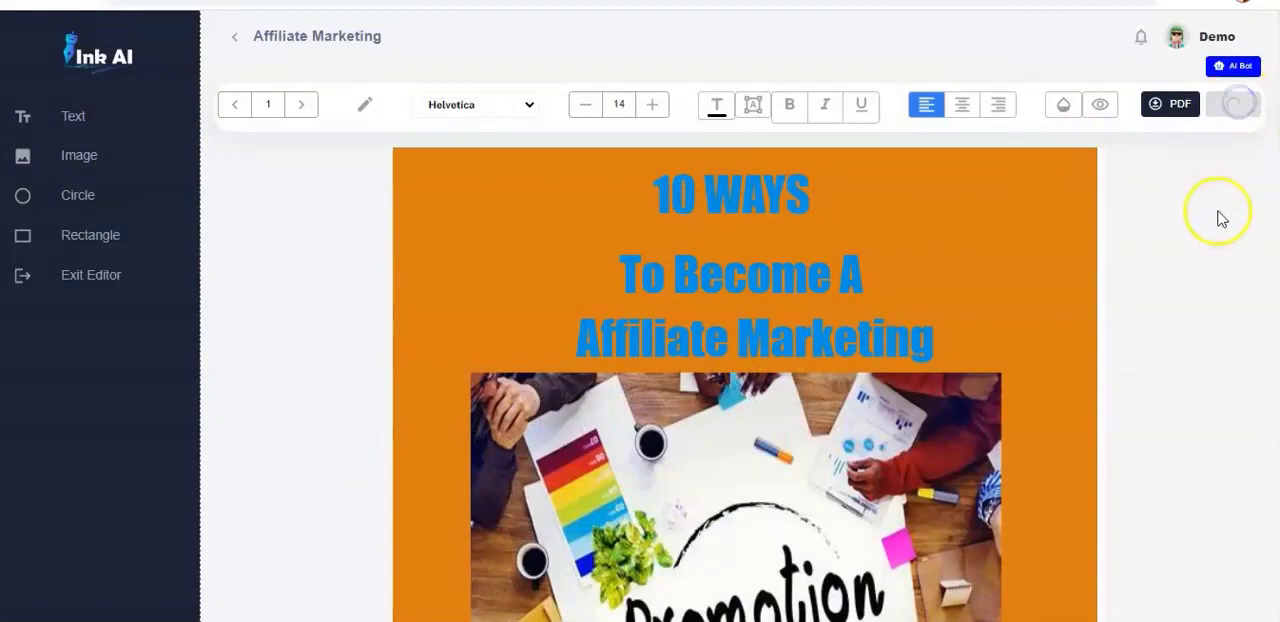
pyautogui.scroll(-10, 748, 383)
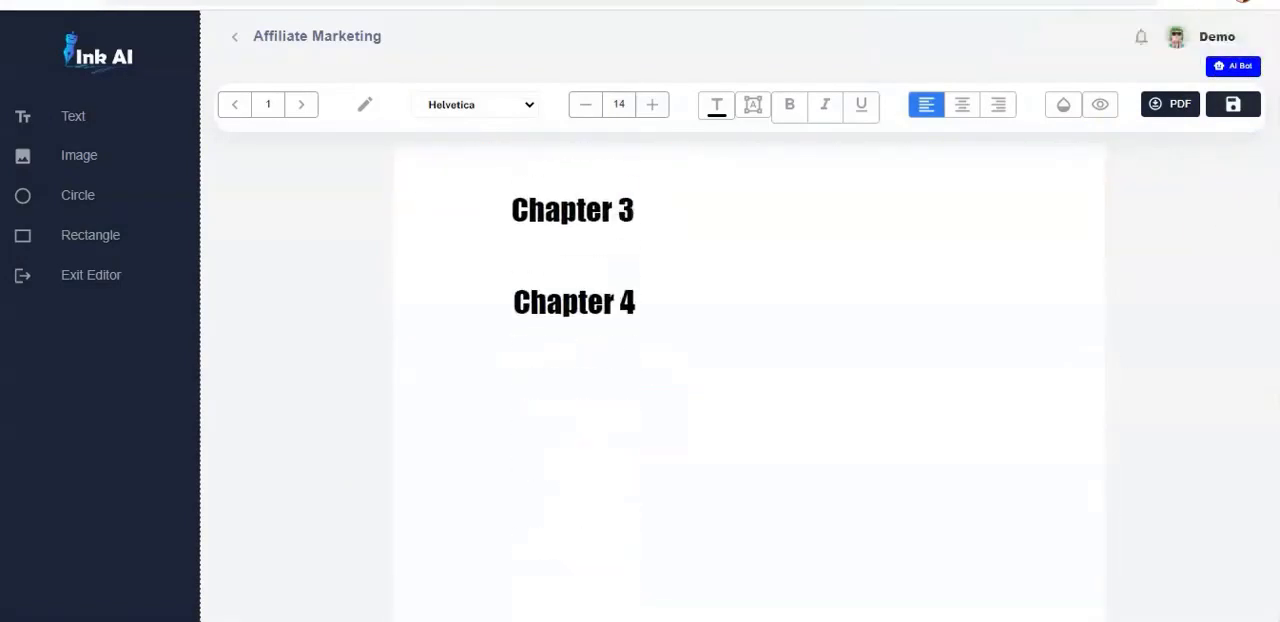
pyautogui.scroll(10, 748, 383)
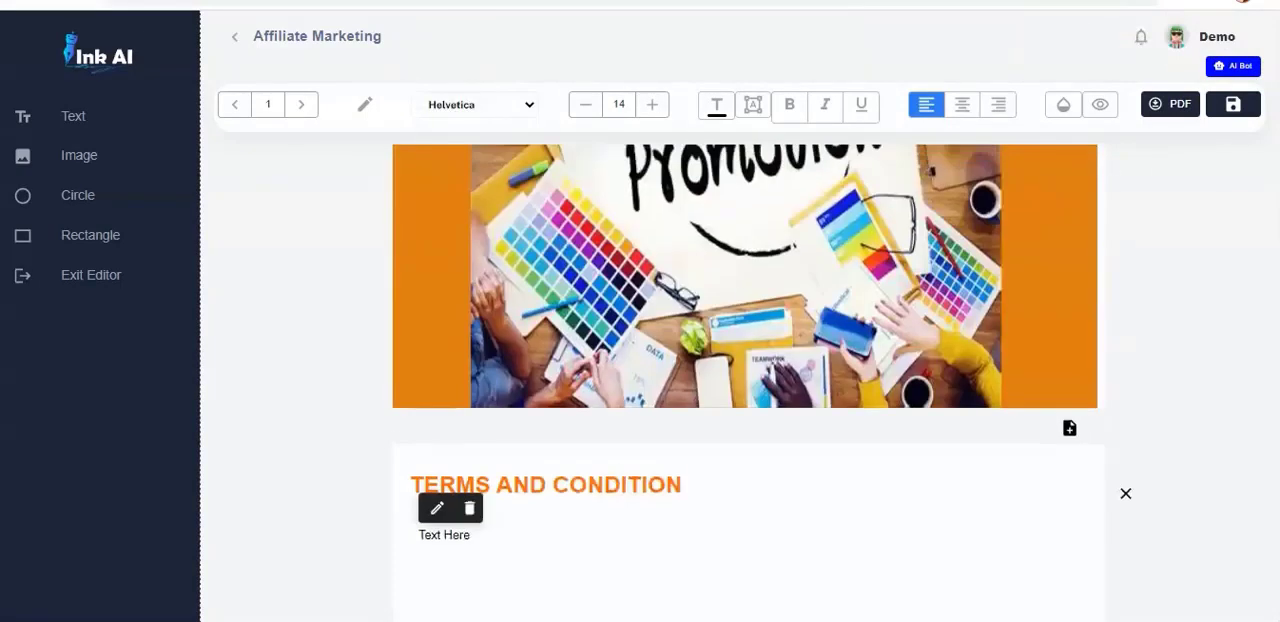
pyautogui.scroll(-3, 748, 383)
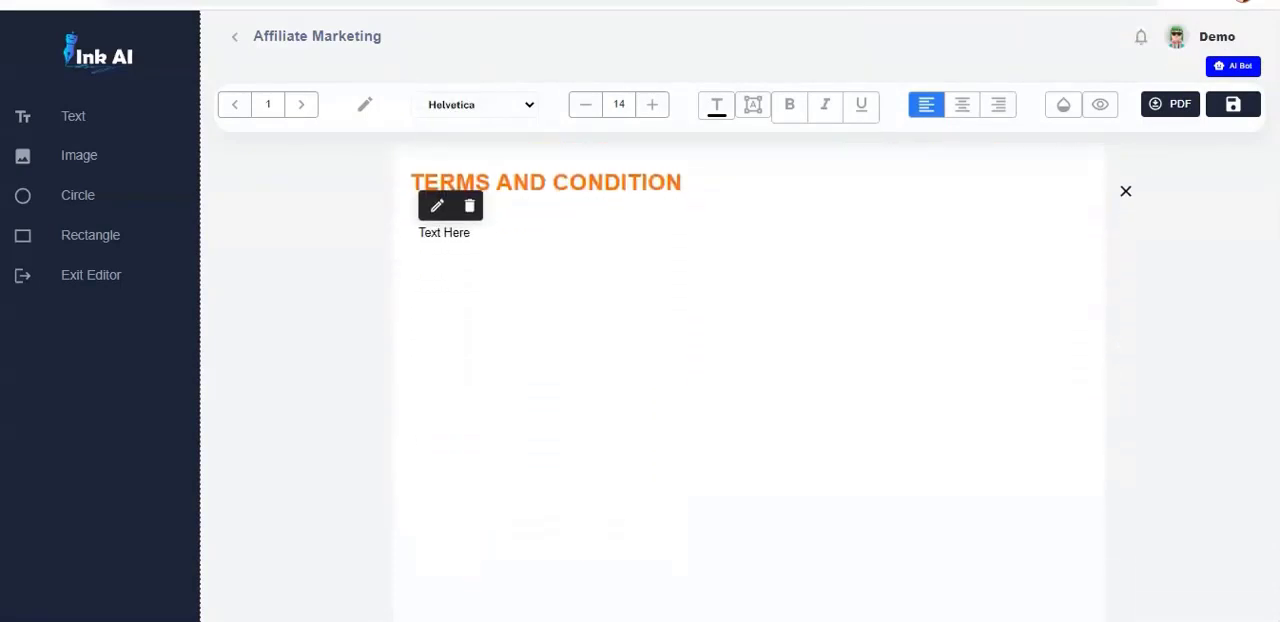
pyautogui.click(795, 266)
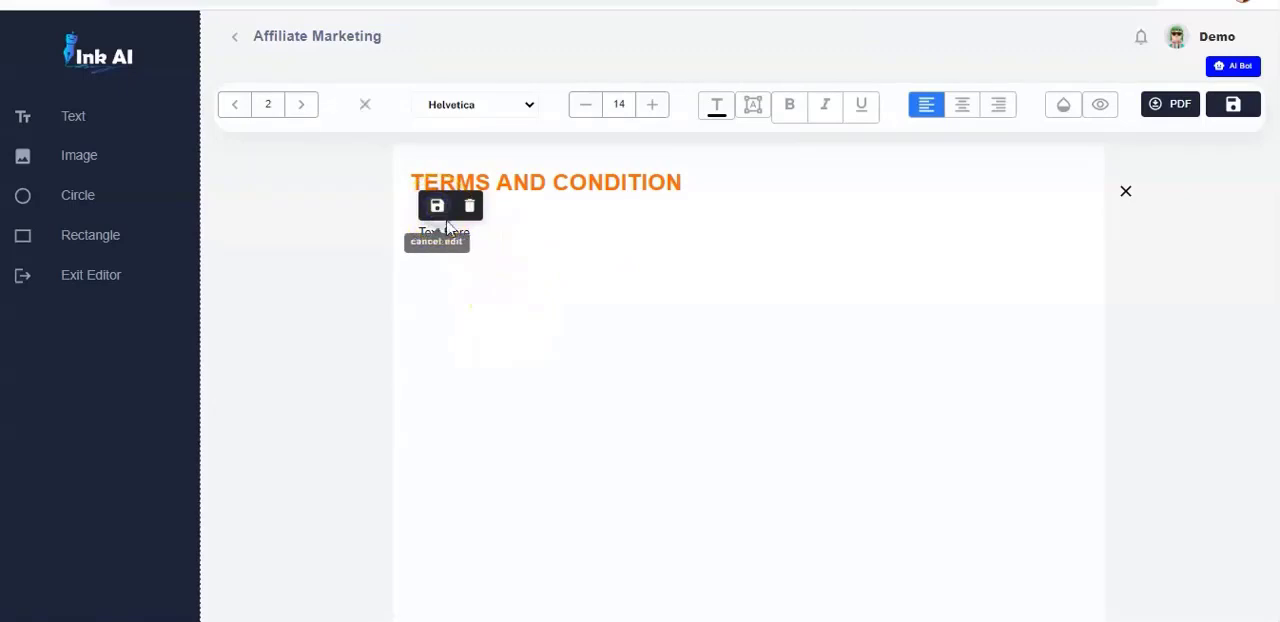
pyautogui.click(483, 243)
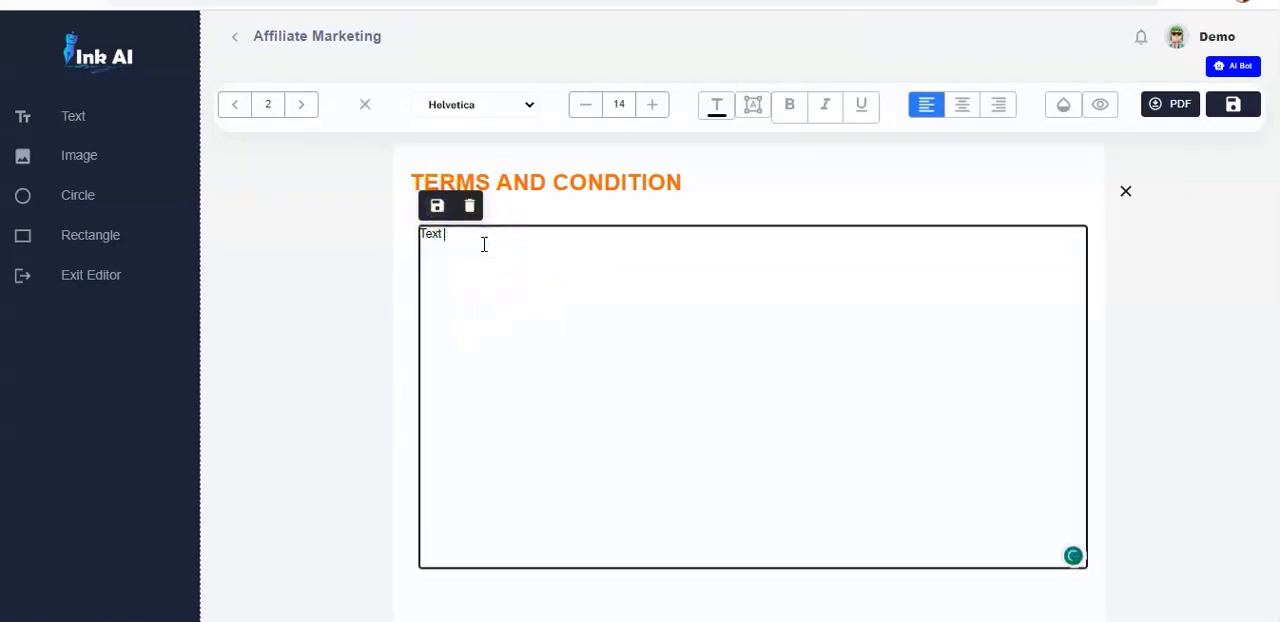
pyautogui.hotkey('ctrl', 'v')
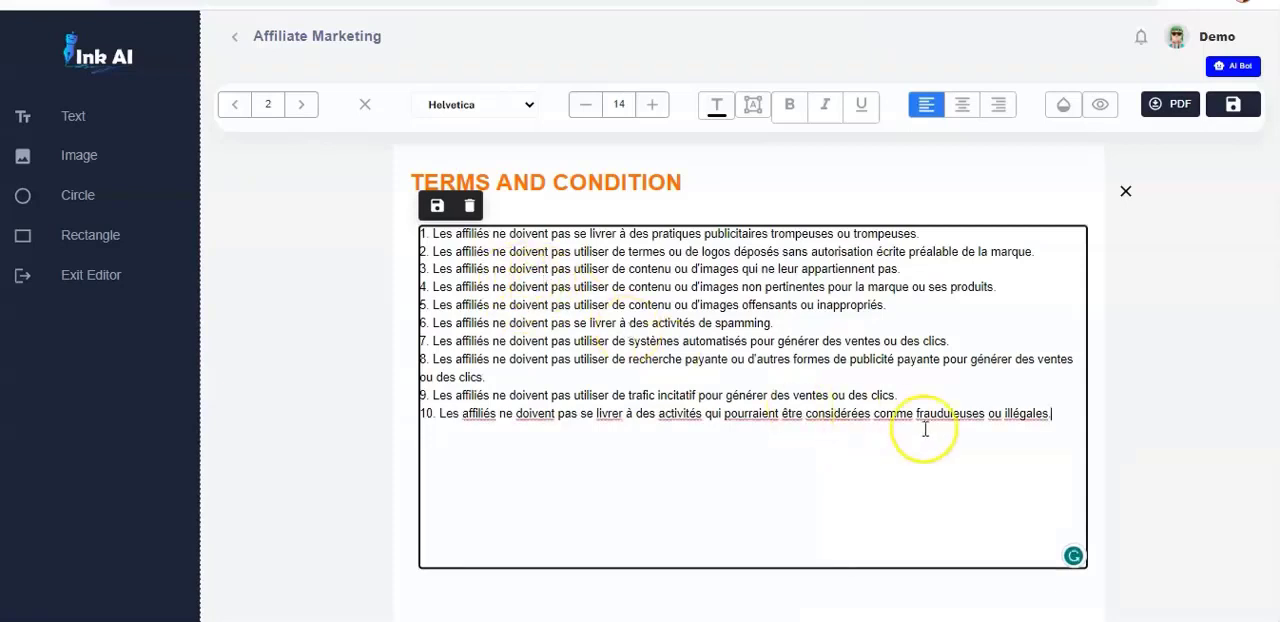
pyautogui.hotkey('shift', 'Up')
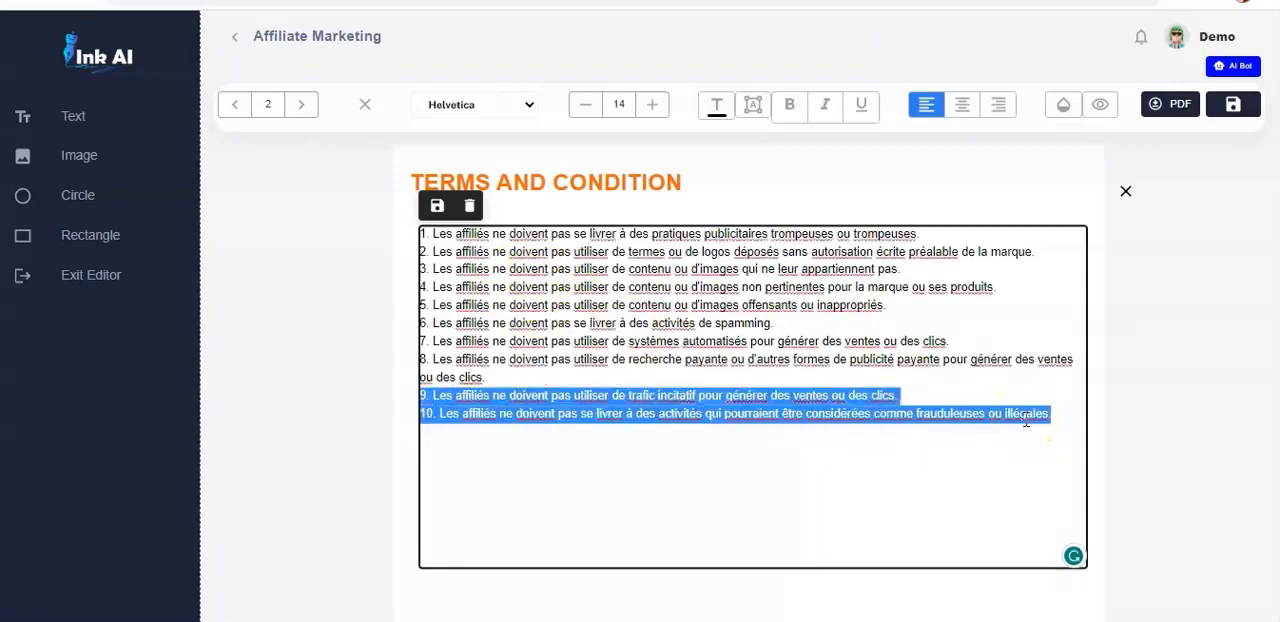
pyautogui.press('Down')
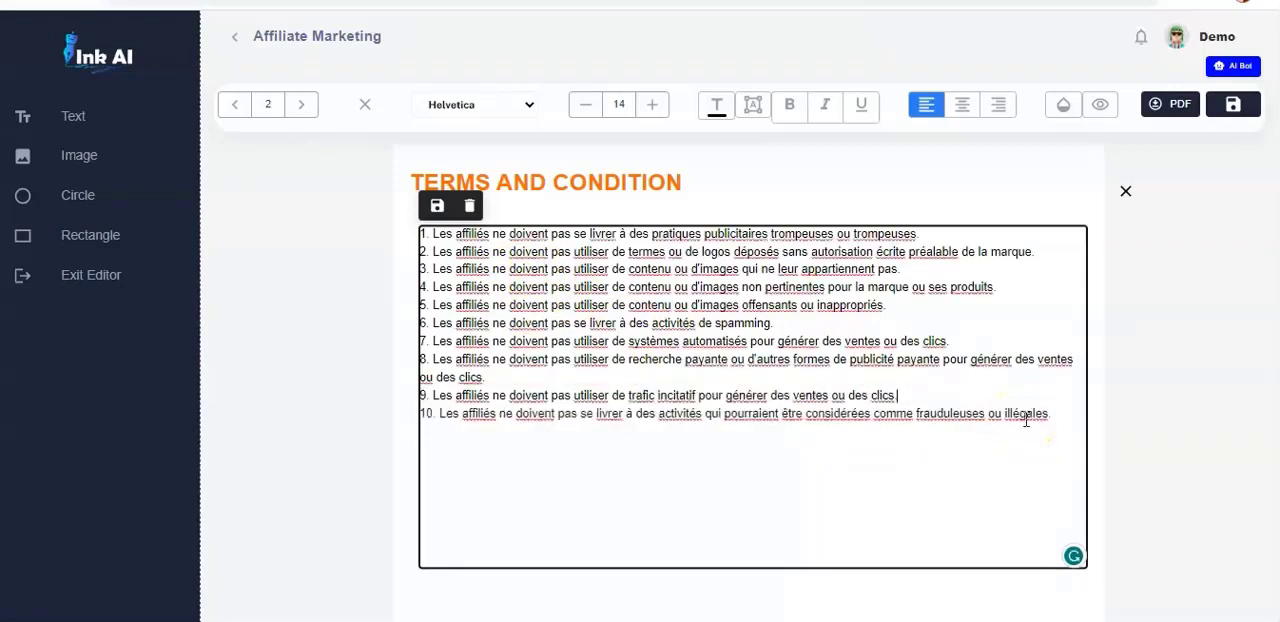
pyautogui.click(790, 107)
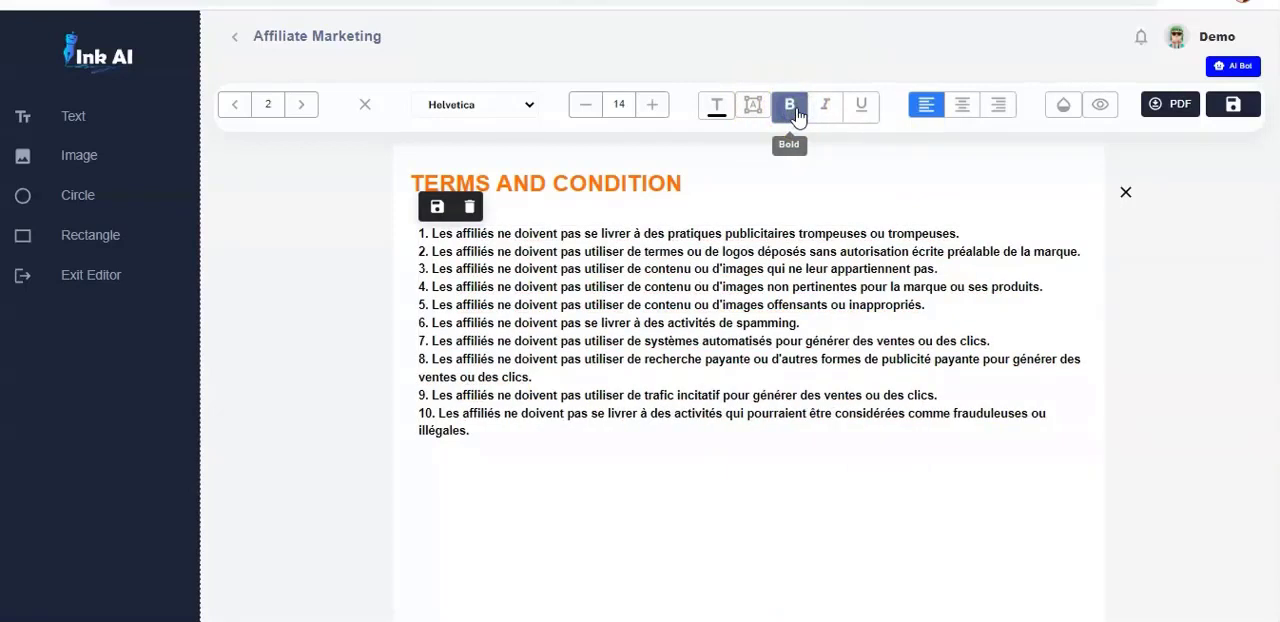
pyautogui.click(797, 112)
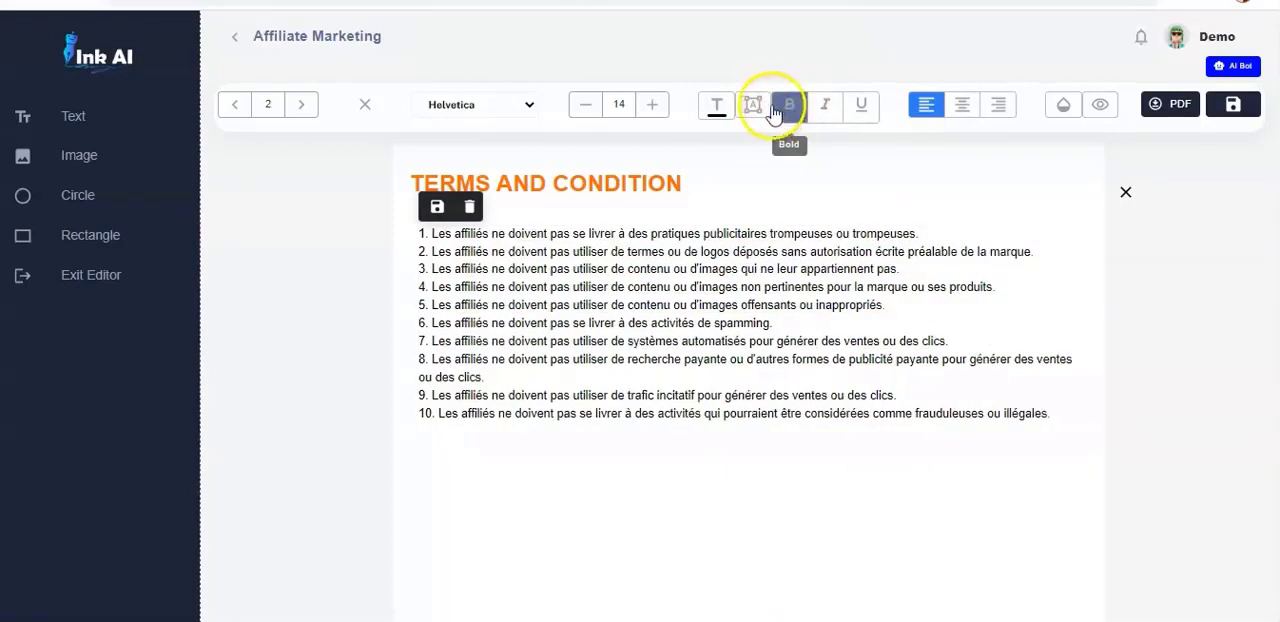
pyautogui.click(718, 106)
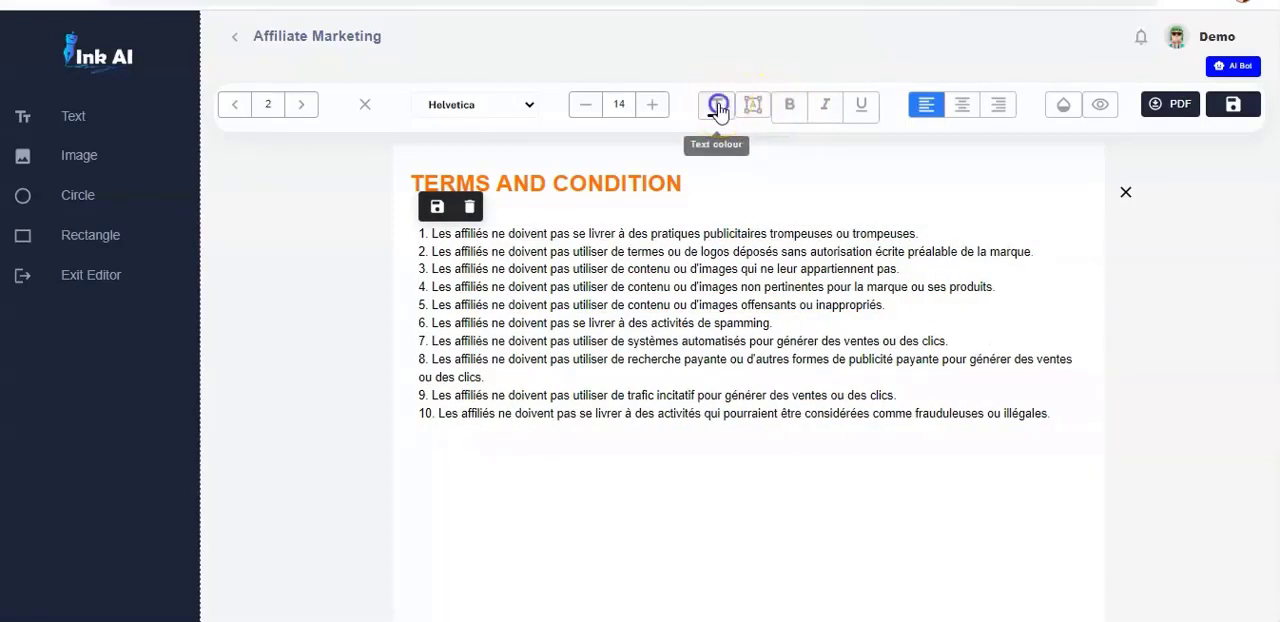
# - Set the French conditions text to font size 18 and finish editing the text element
pyautogui.click(652, 108)
pyautogui.click(651, 106)
pyautogui.click(651, 106)
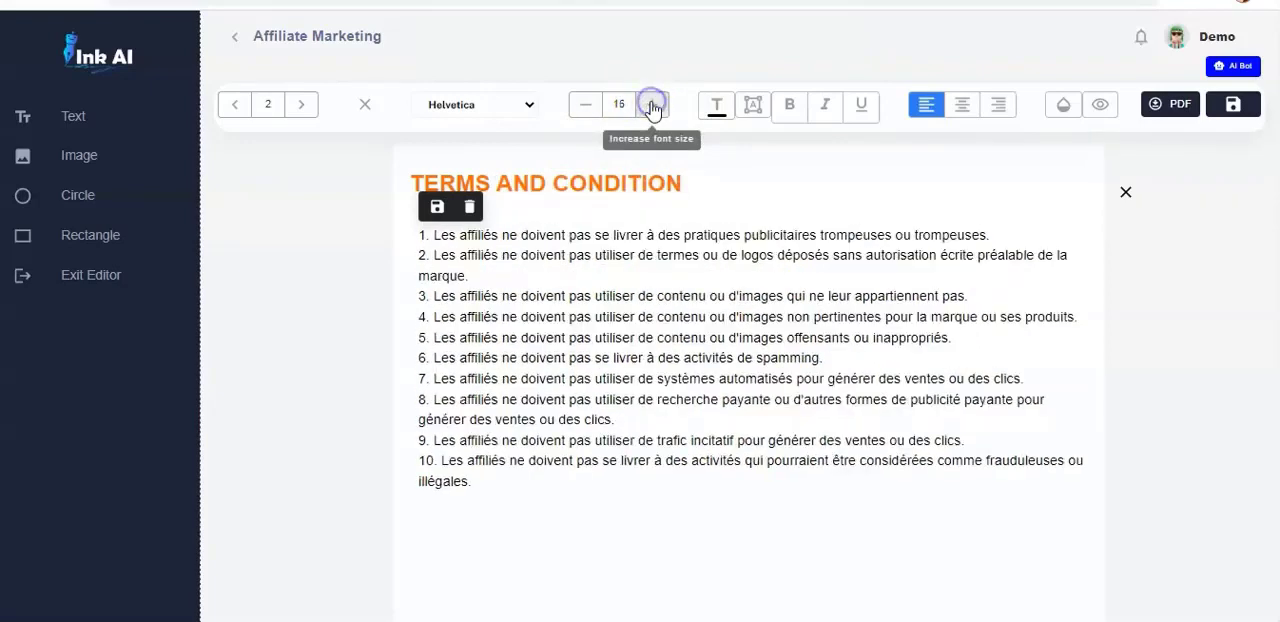
pyautogui.click(651, 106)
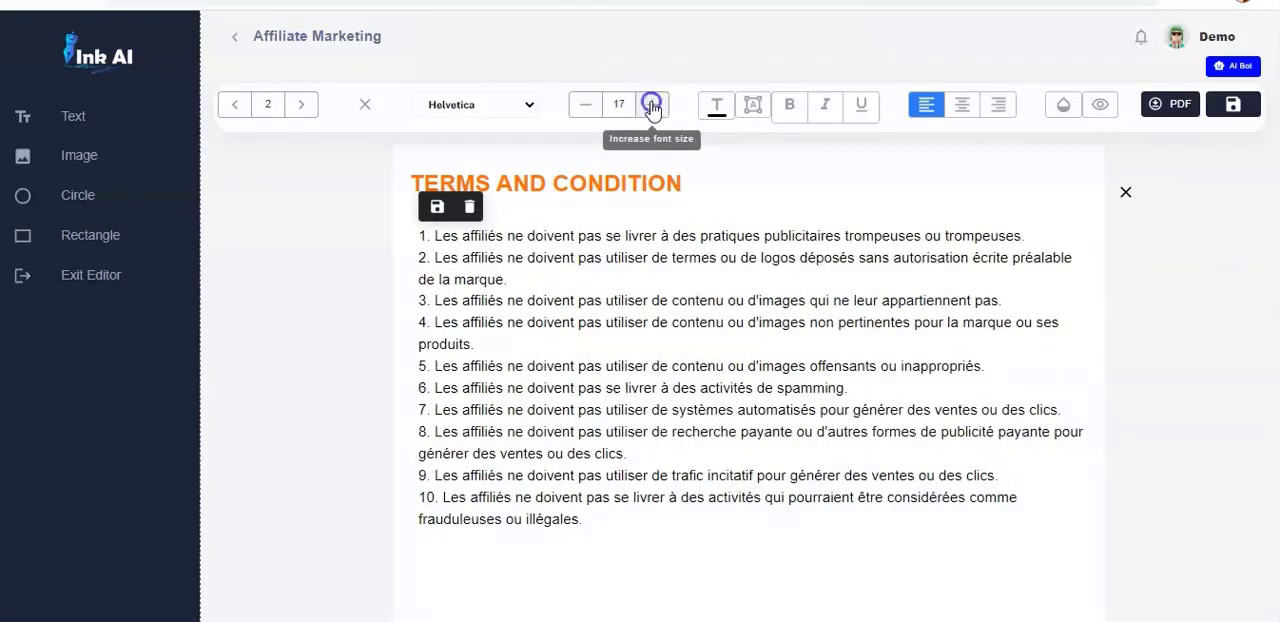
pyautogui.click(651, 106)
pyautogui.click(651, 106)
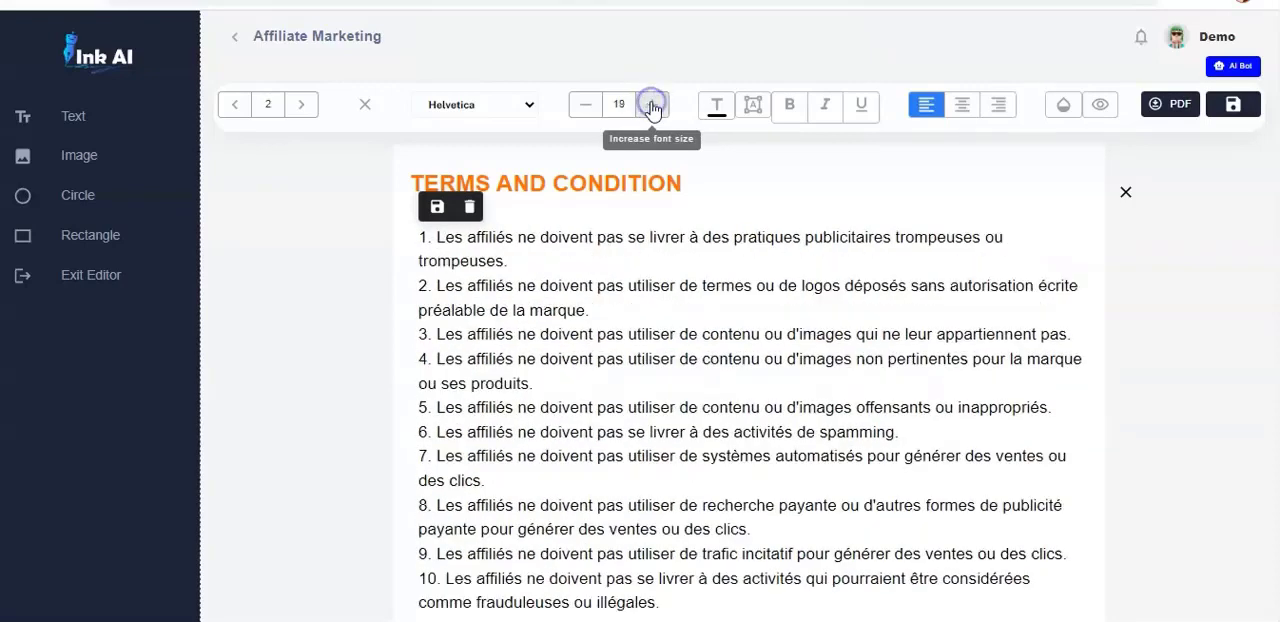
pyautogui.click(585, 104)
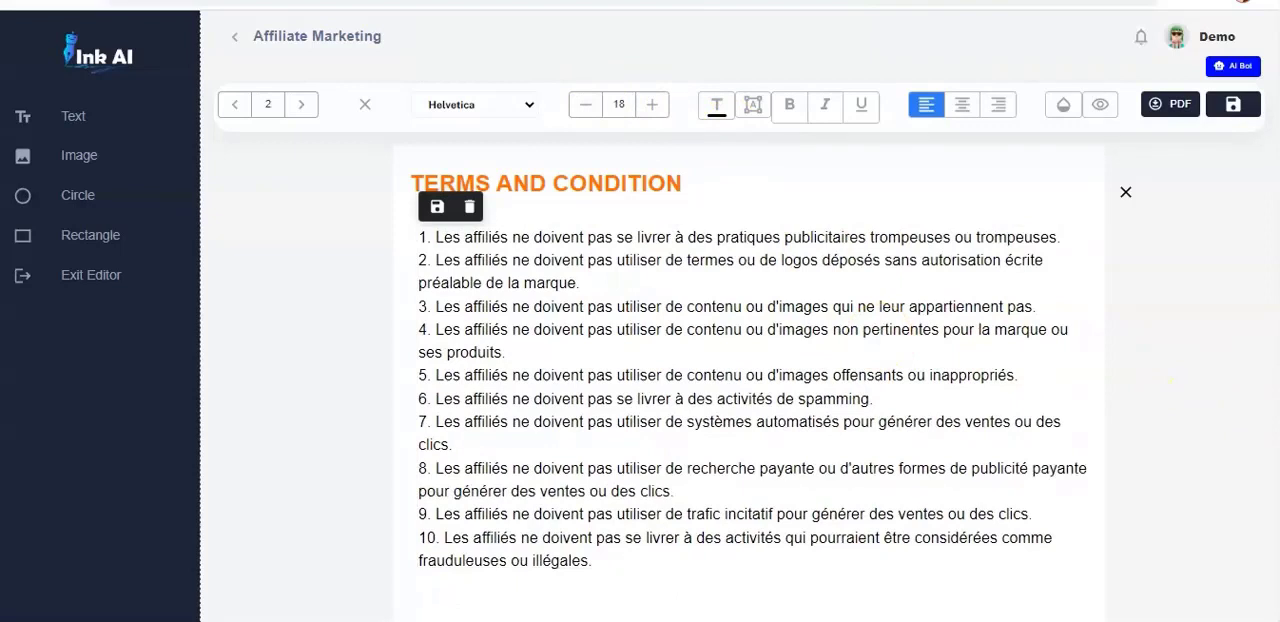
pyautogui.click(436, 210)
# - Save the ebook's progress with the completed terms and condition page
pyautogui.scroll(-5, 748, 400)
pyautogui.scroll(8, 748, 400)
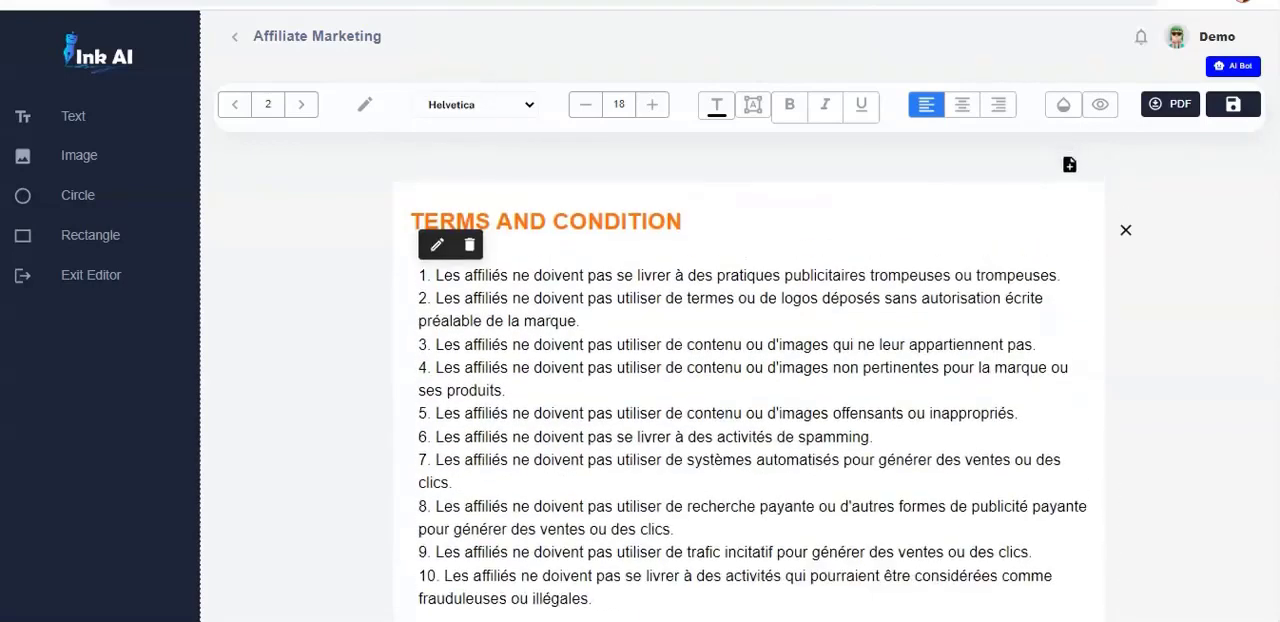
pyautogui.click(1235, 105)
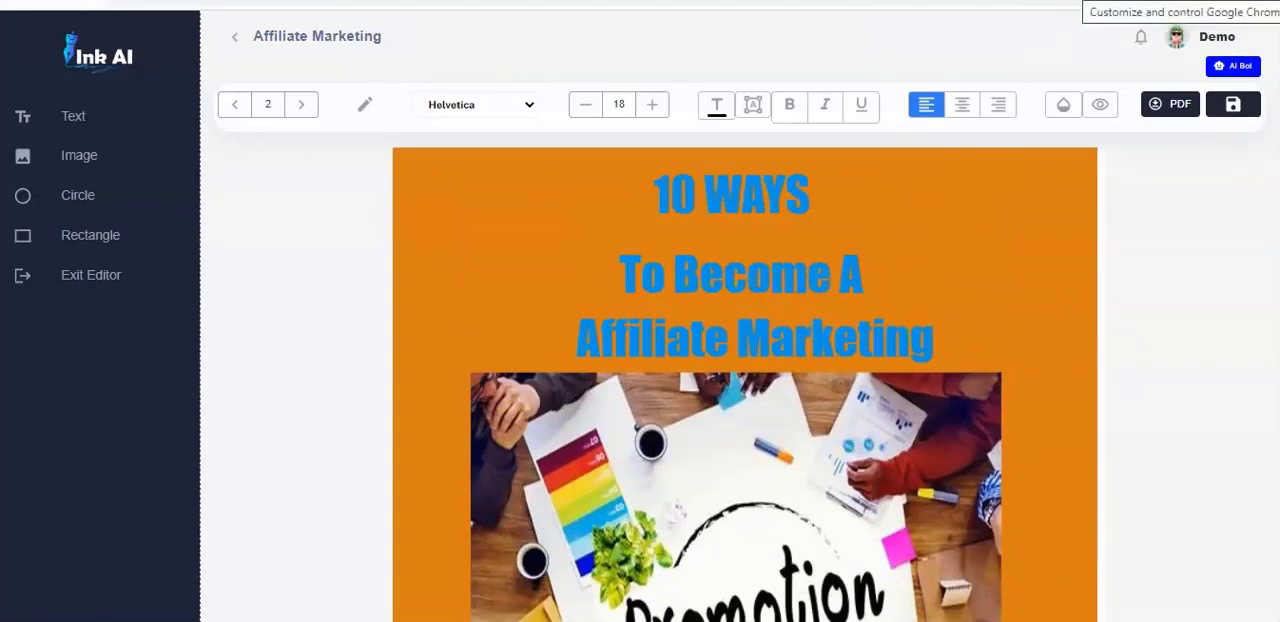
# - Export the ebook as a PDF and open the downloaded Affiliate Marketing.pdf in the browser
pyautogui.click(1163, 106)
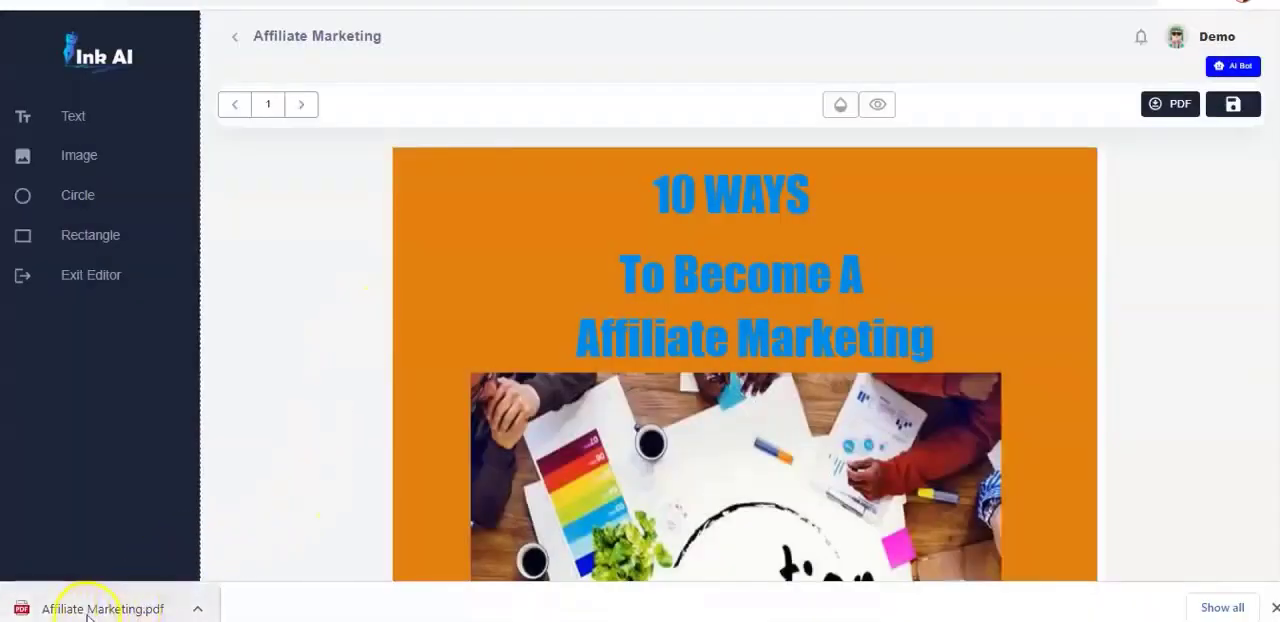
pyautogui.click(199, 612)
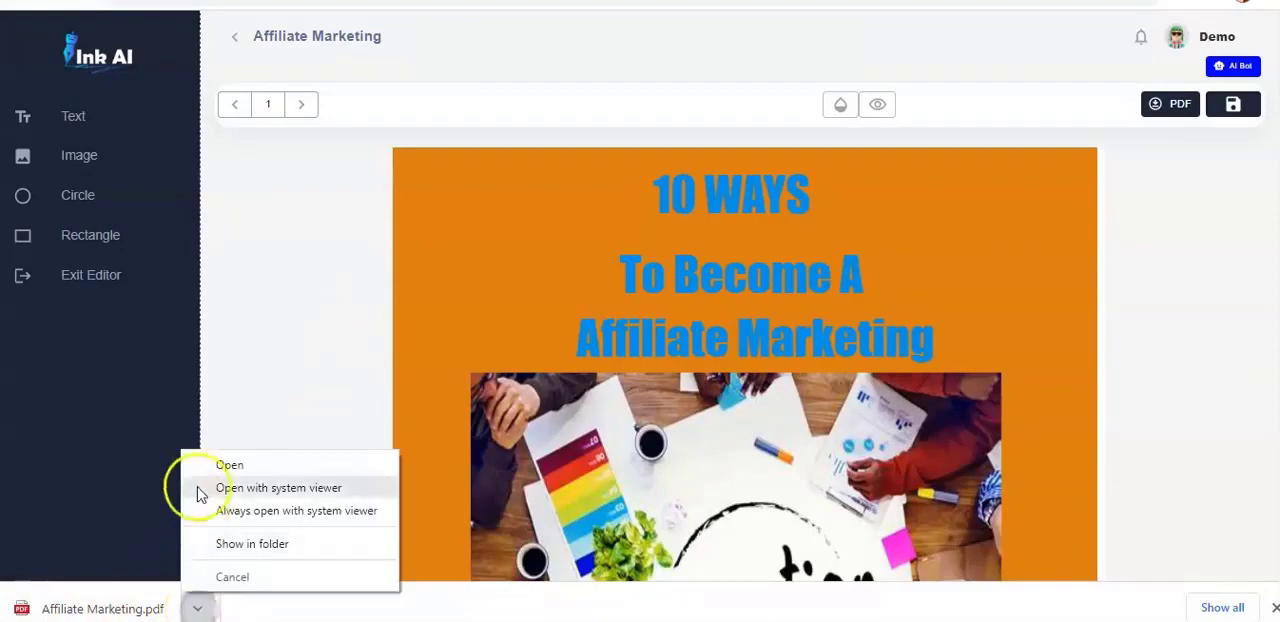
pyautogui.click(235, 470)
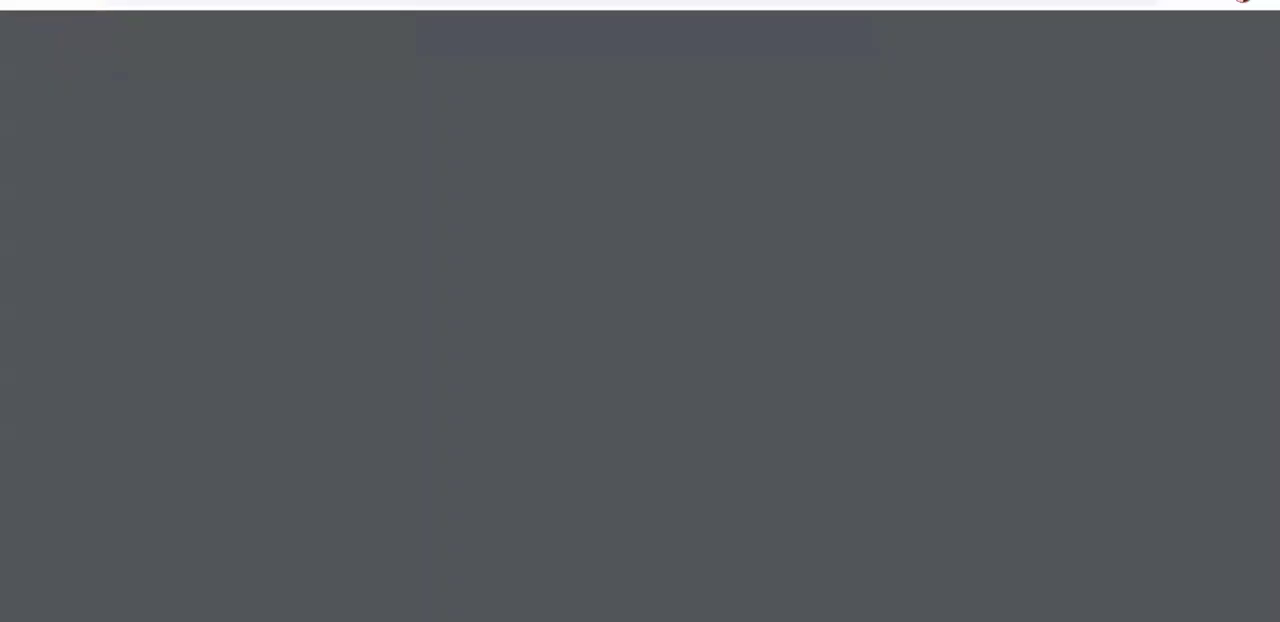